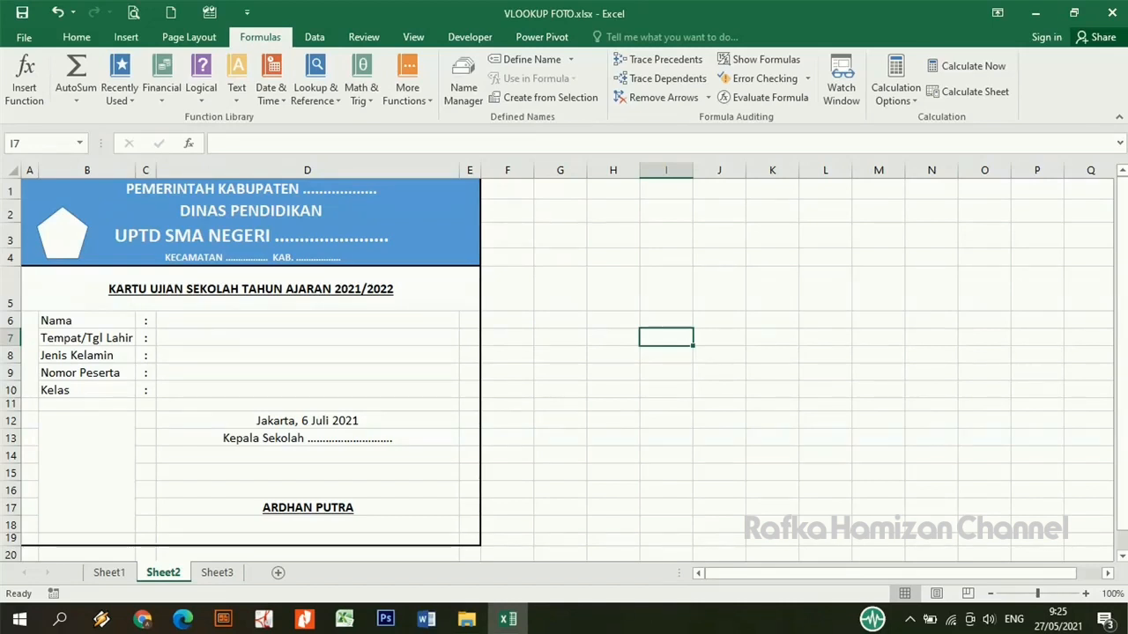
- Move the white pentagon logo slightly higher in the exam card's blue header and deselect it
{"action": "left_click_drag", "start_coordinate": [81, 255], "coordinate": [86, 244]}
{"action": "left_click", "coordinate": [542, 352]}
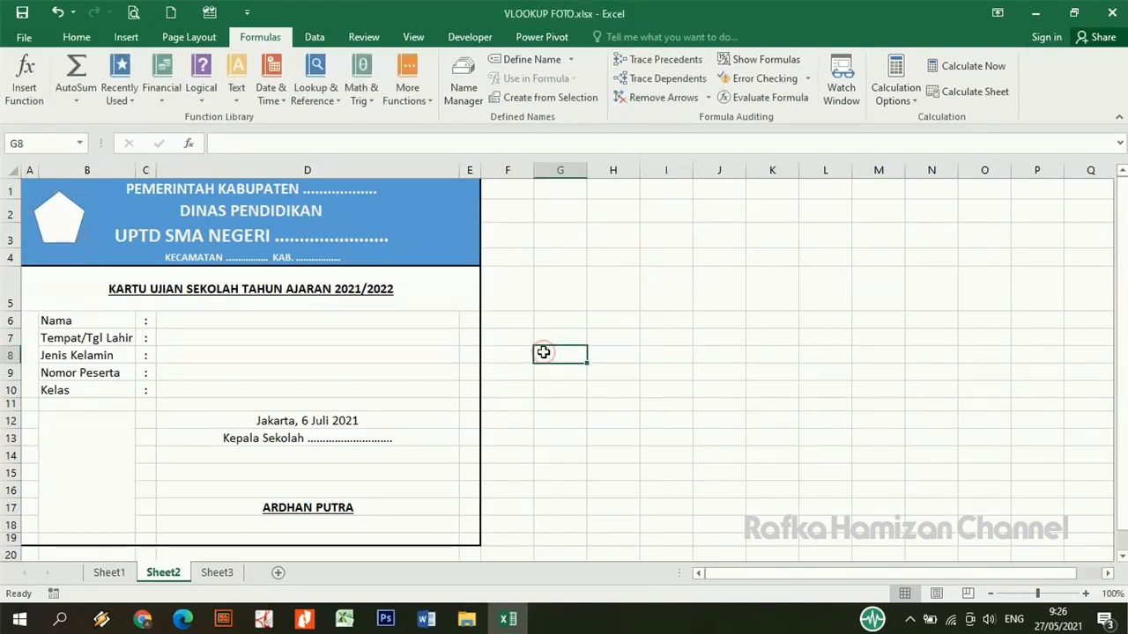
- Insert the picture images__4_-removebg-preview.png from the CONTOH folder into Sheet1
{"action": "left_click", "coordinate": [128, 574]}
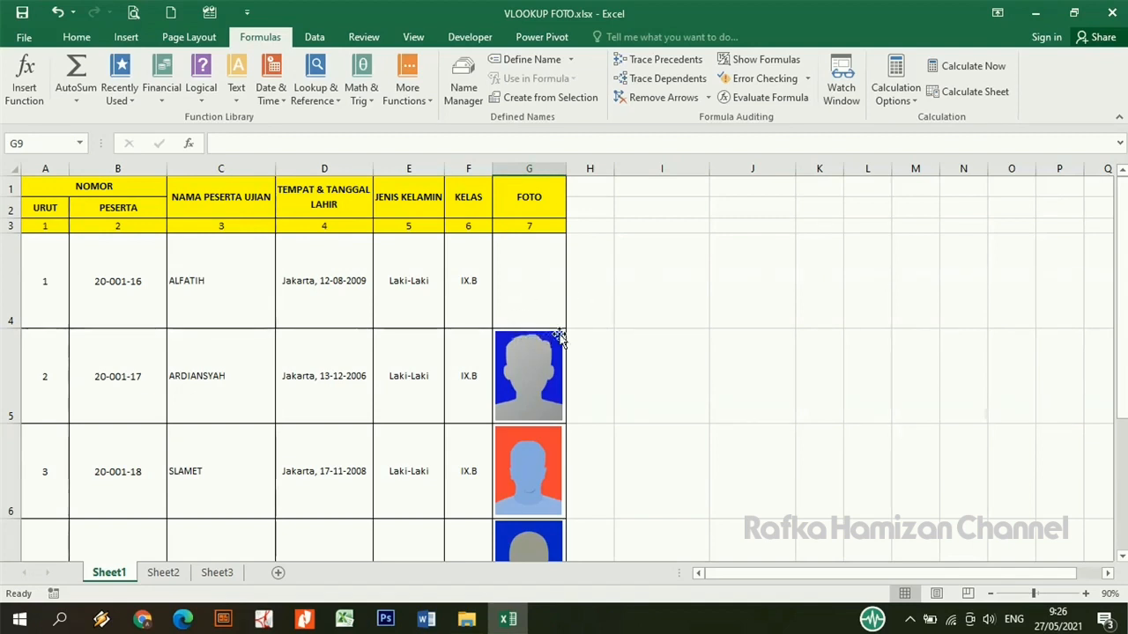
{"action": "left_click", "coordinate": [128, 43]}
{"action": "left_click", "coordinate": [190, 84]}
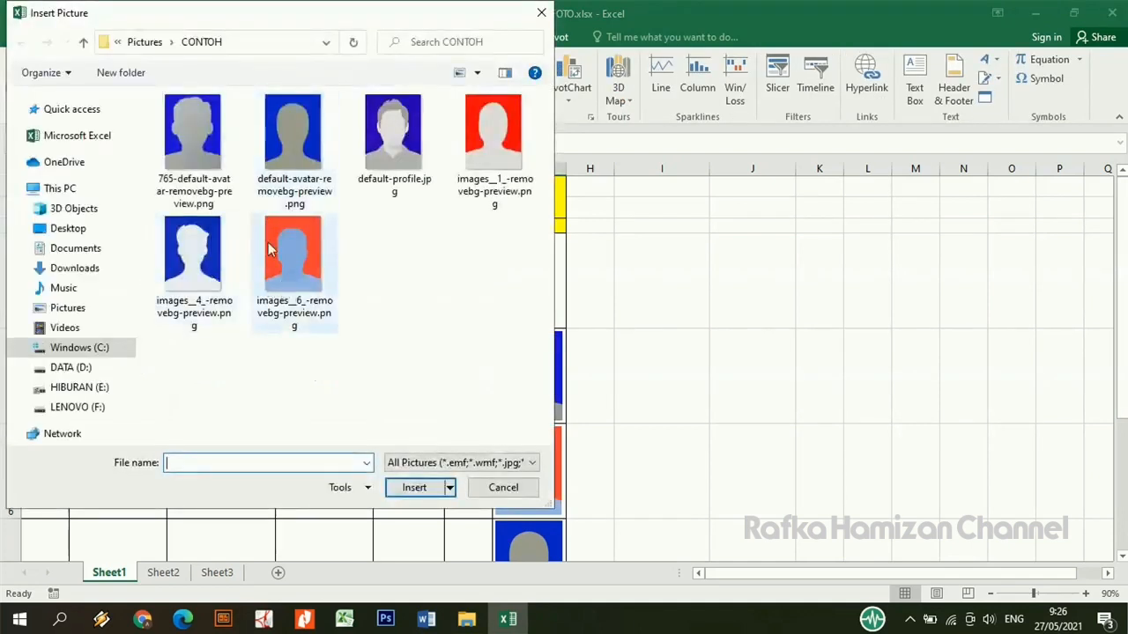
{"action": "left_click", "coordinate": [208, 269]}
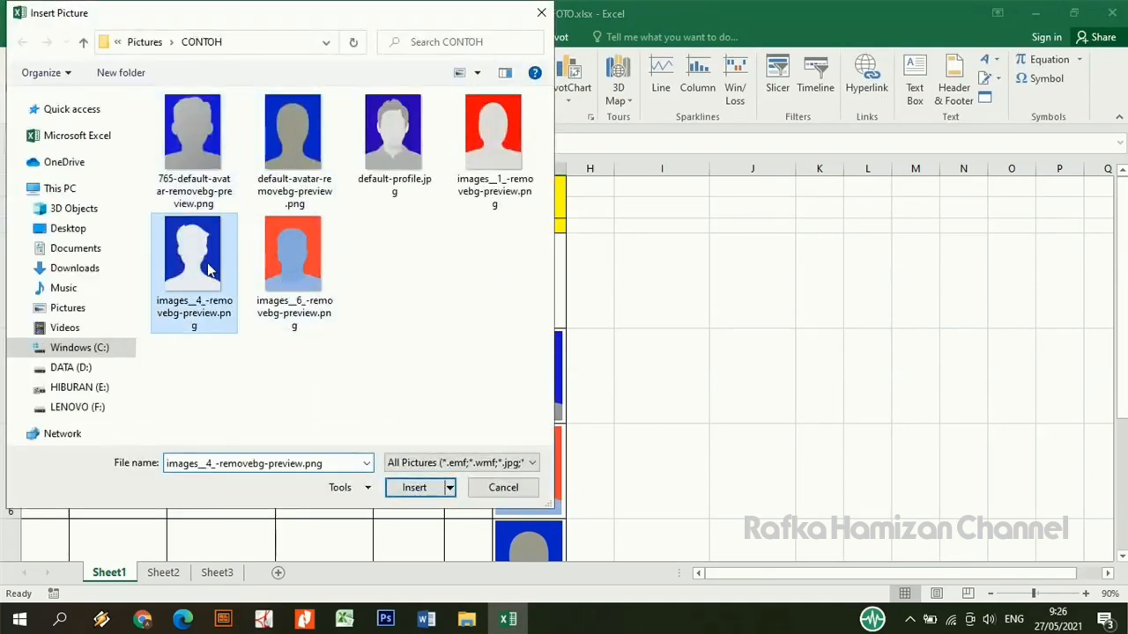
{"action": "left_click", "coordinate": [418, 487]}
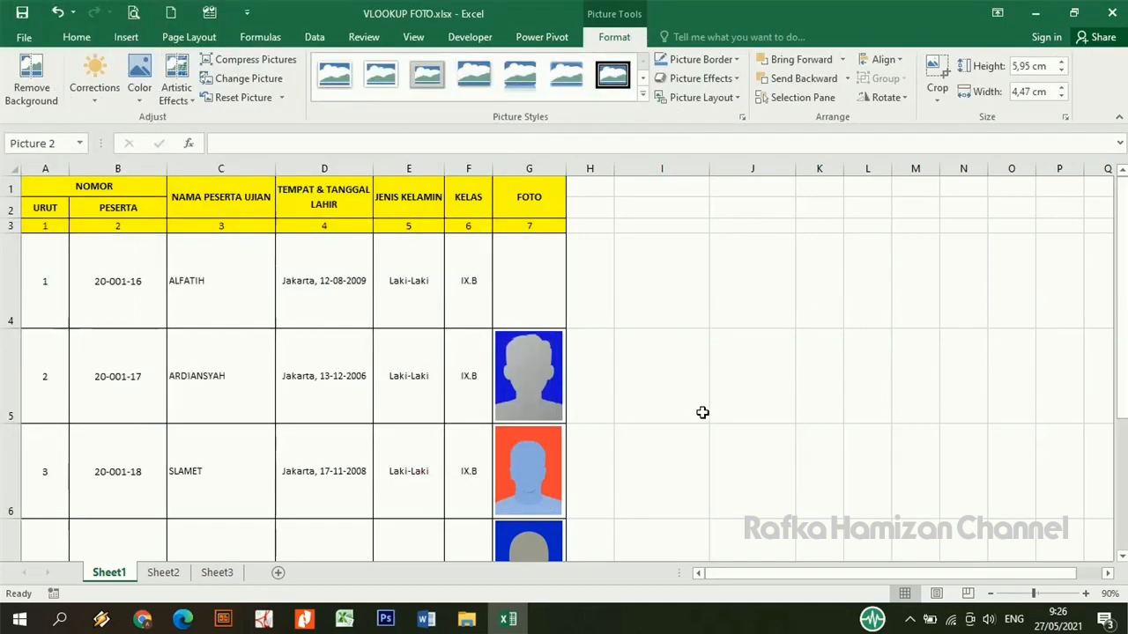
- Shrink the inserted picture to about 3.3 by 2.5 cm and fit it into the empty FOTO cell G4 of participant number 1
{"action": "left_click_drag", "start_coordinate": [1122, 239], "coordinate": [1122, 354]}
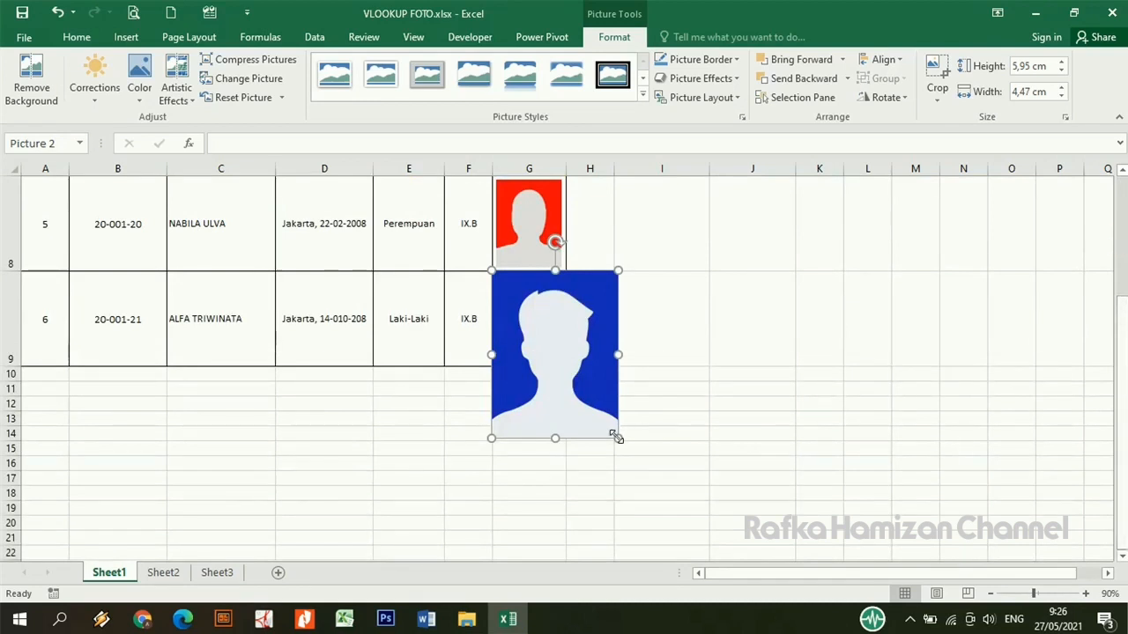
{"action": "left_click_drag", "start_coordinate": [618, 438], "coordinate": [688, 208]}
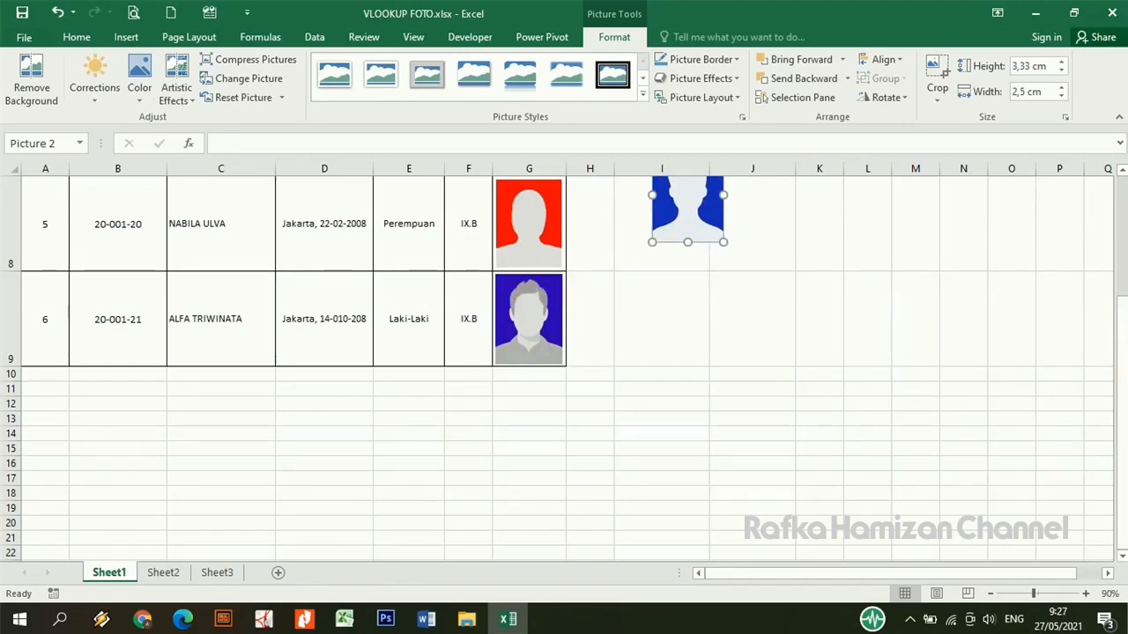
{"action": "left_click_drag", "start_coordinate": [1121, 323], "coordinate": [1122, 238]}
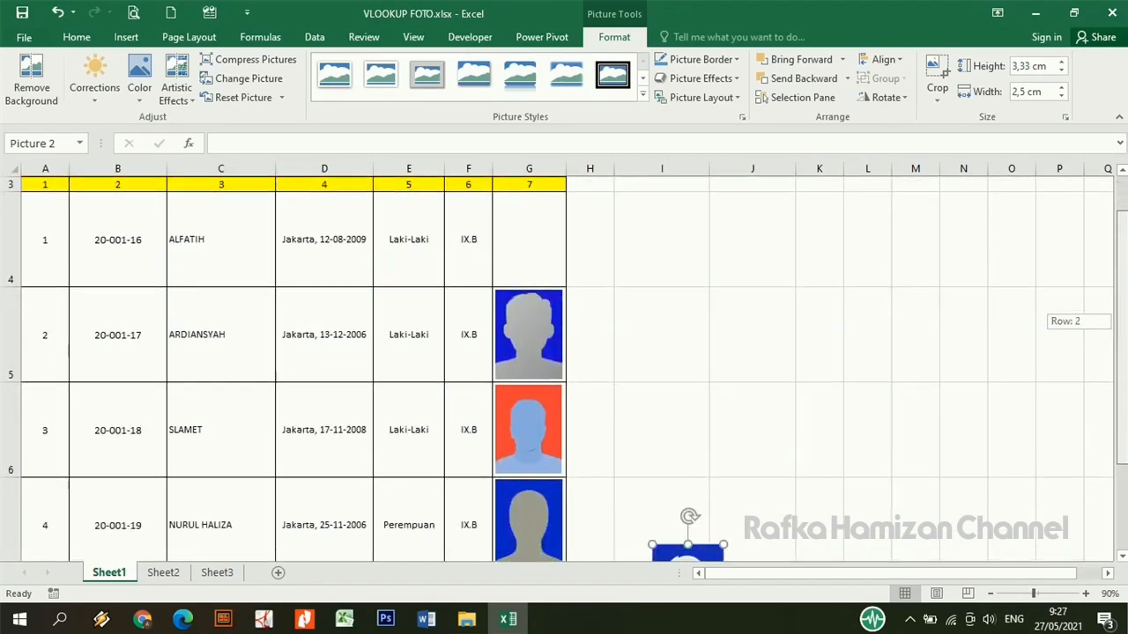
{"action": "left_click_drag", "start_coordinate": [702, 547], "coordinate": [546, 201]}
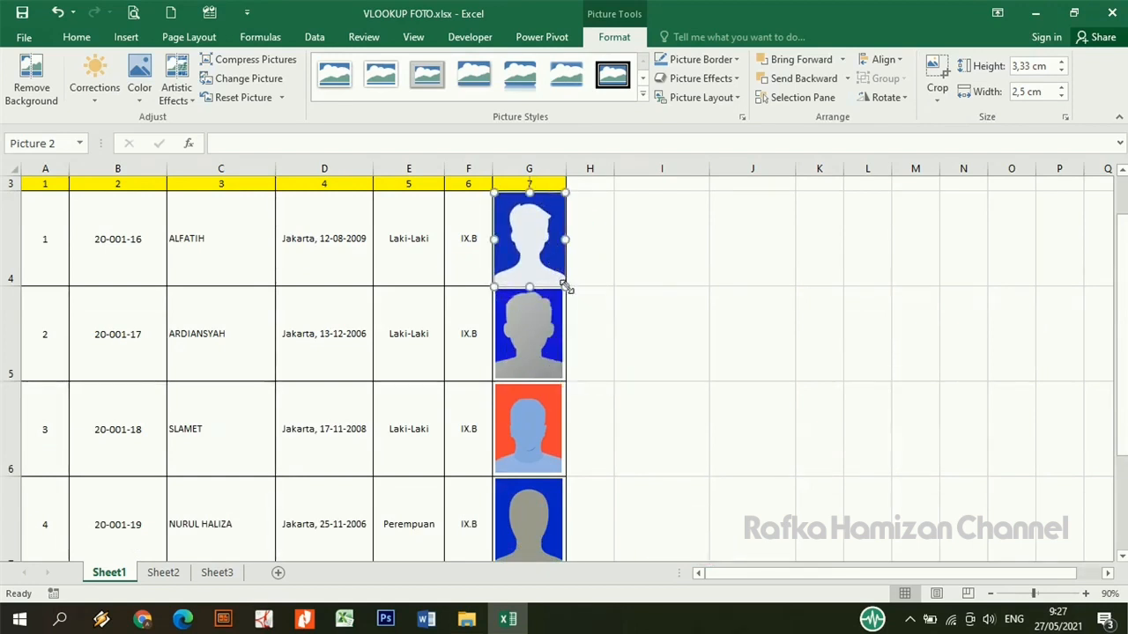
{"action": "left_click_drag", "start_coordinate": [567, 289], "coordinate": [561, 280]}
{"action": "left_click", "coordinate": [618, 284]}
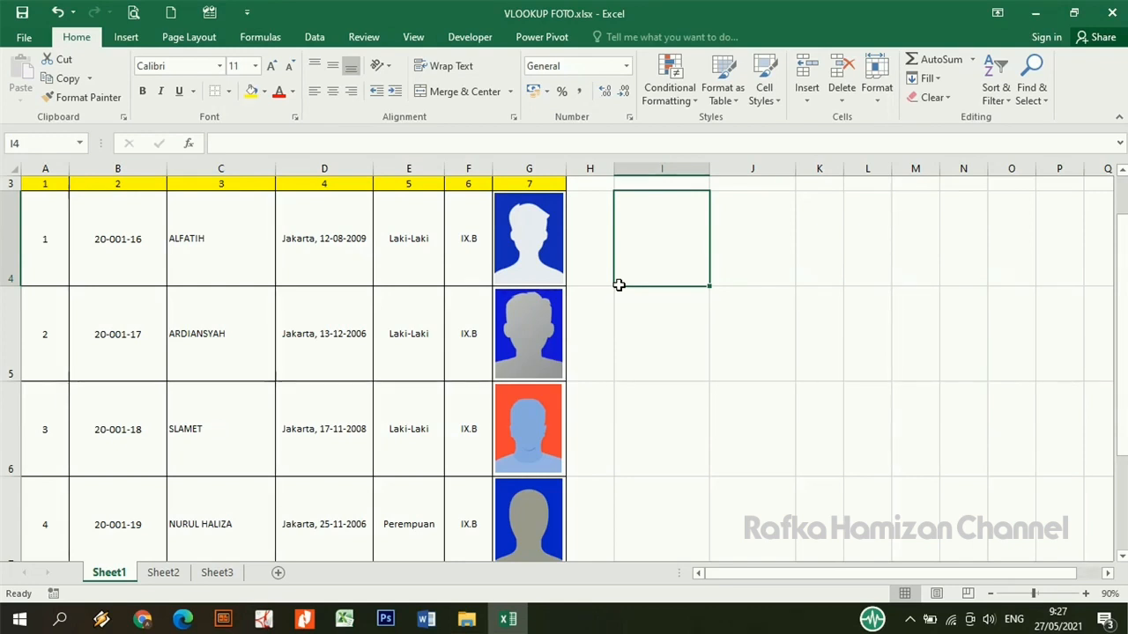
{"action": "left_click_drag", "start_coordinate": [1122, 231], "coordinate": [1122, 324]}
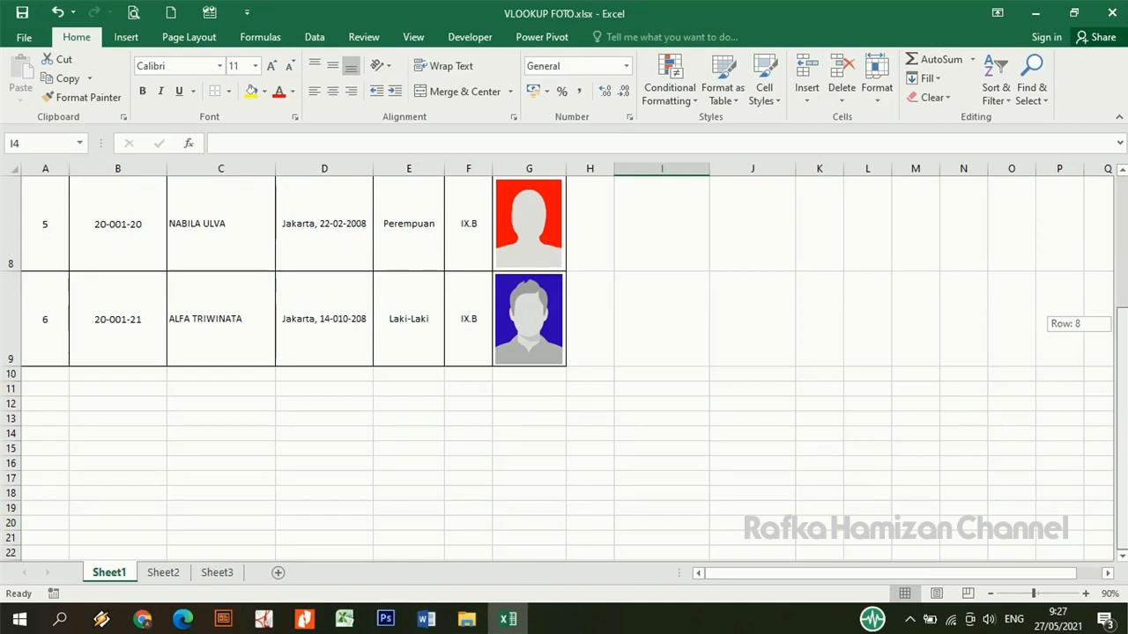
{"action": "left_click_drag", "start_coordinate": [1122, 324], "coordinate": [1123, 214]}
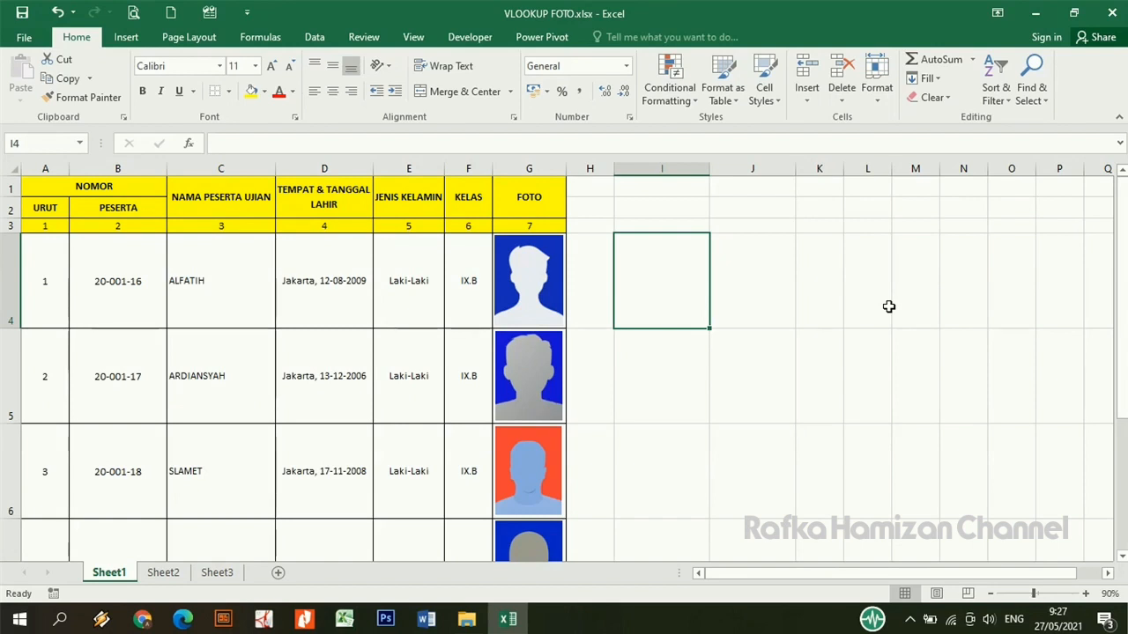
- Merge and center cells G2:G4 on Sheet2 and enter 1 in the merged cell
{"action": "left_click", "coordinate": [166, 574]}
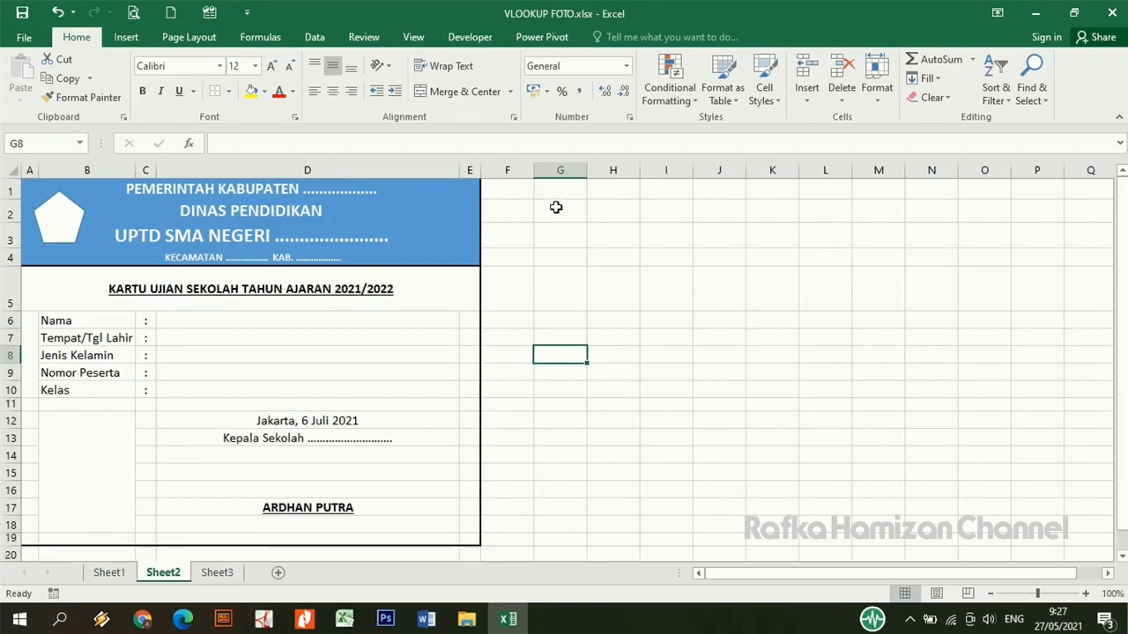
{"action": "left_click_drag", "start_coordinate": [556, 207], "coordinate": [556, 259]}
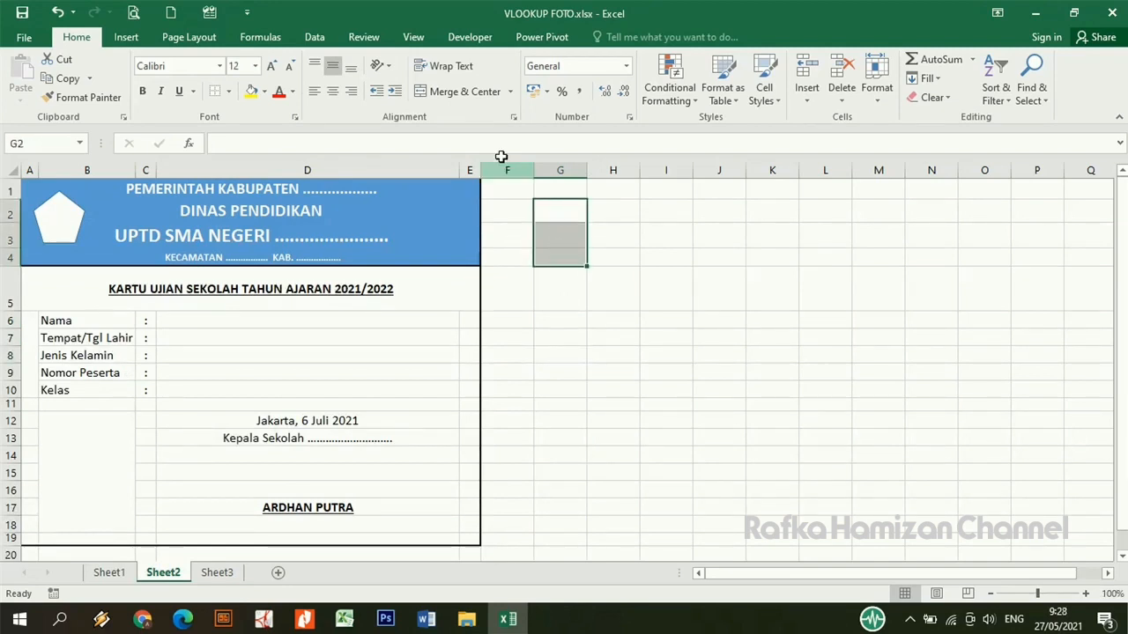
{"action": "left_click", "coordinate": [454, 94]}
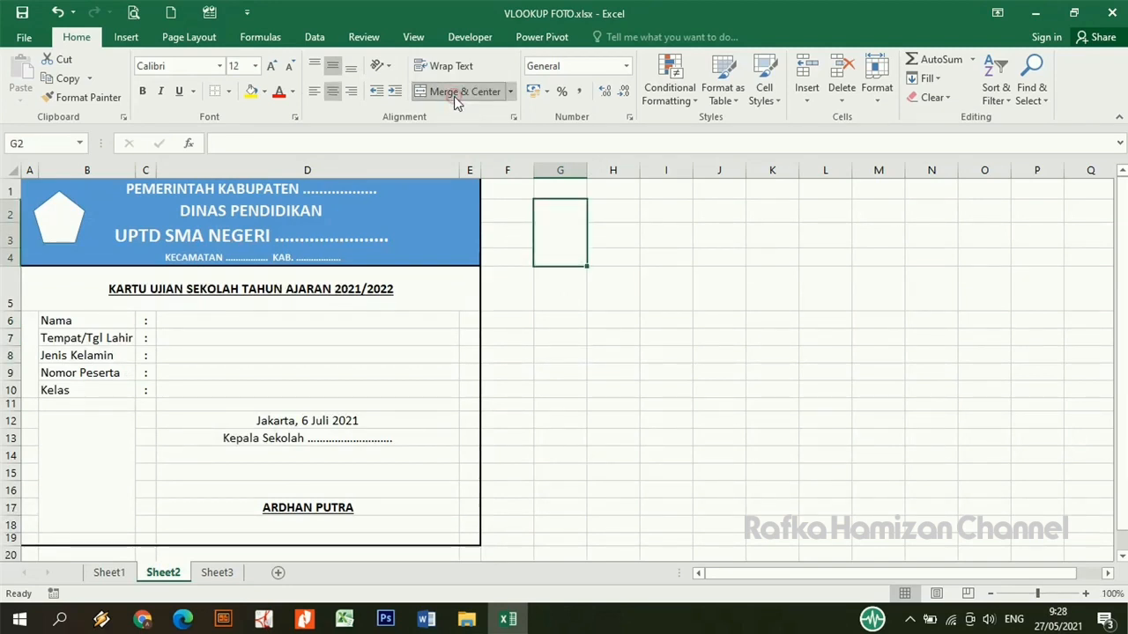
{"action": "type", "text": "1"}
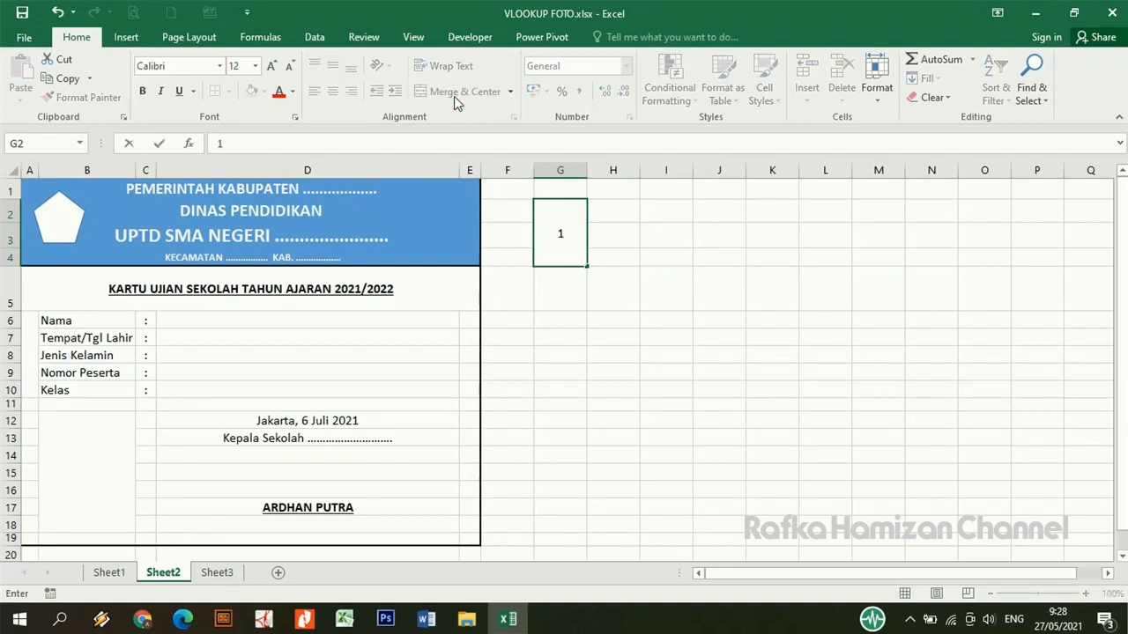
{"action": "key", "text": "Return"}
{"action": "key", "text": "Up"}
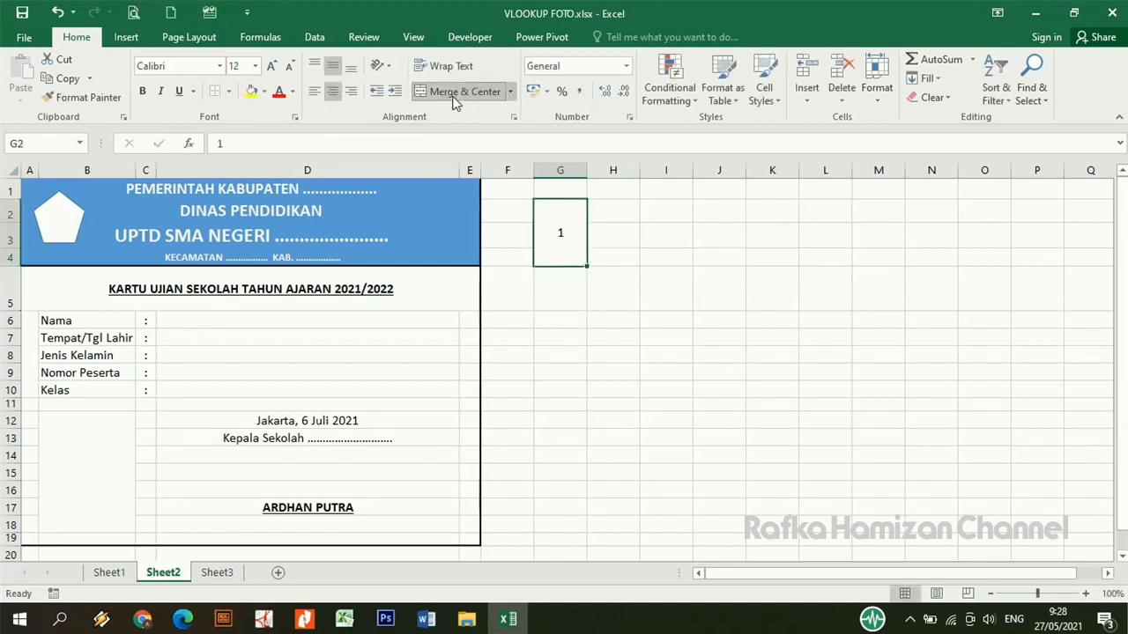
- Set the font size of the number in merged cell G2 to 36
{"action": "left_click", "coordinate": [256, 65]}
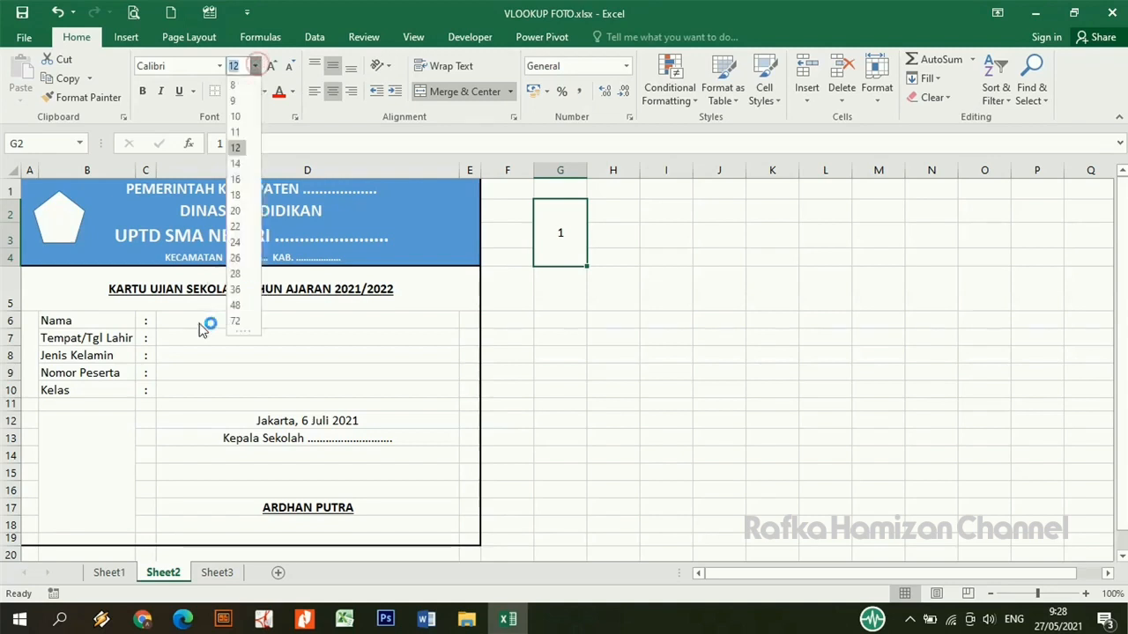
{"action": "left_click", "coordinate": [234, 290]}
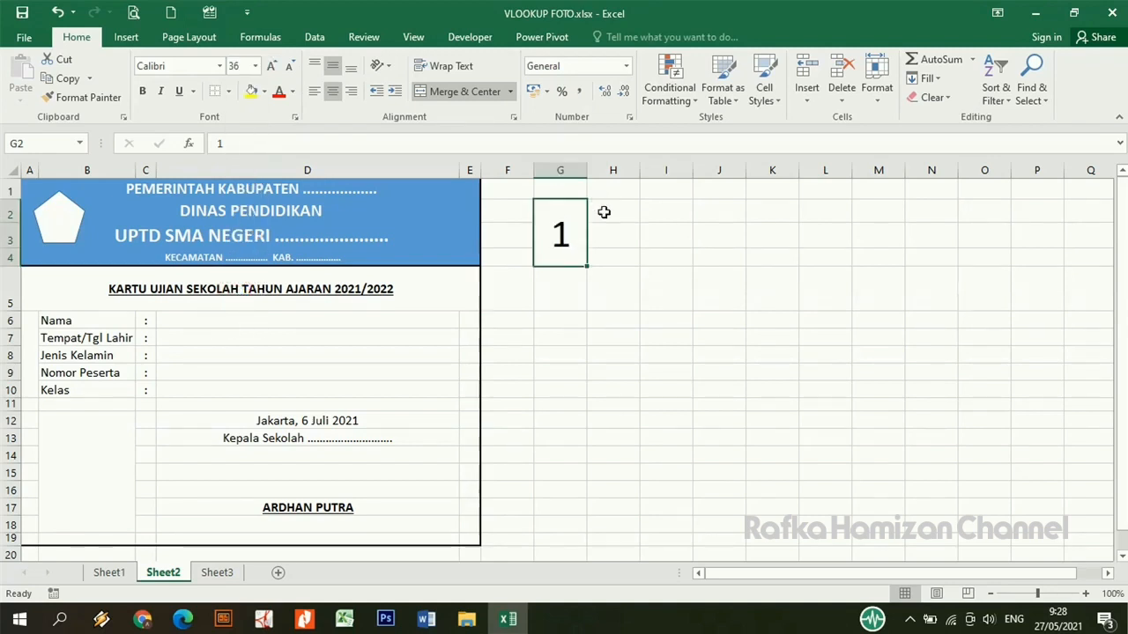
{"action": "left_click", "coordinate": [604, 212]}
- Make sure Developer is enabled among the main tabs in the ribbon customization options and apply the settings
{"action": "left_click", "coordinate": [472, 39]}
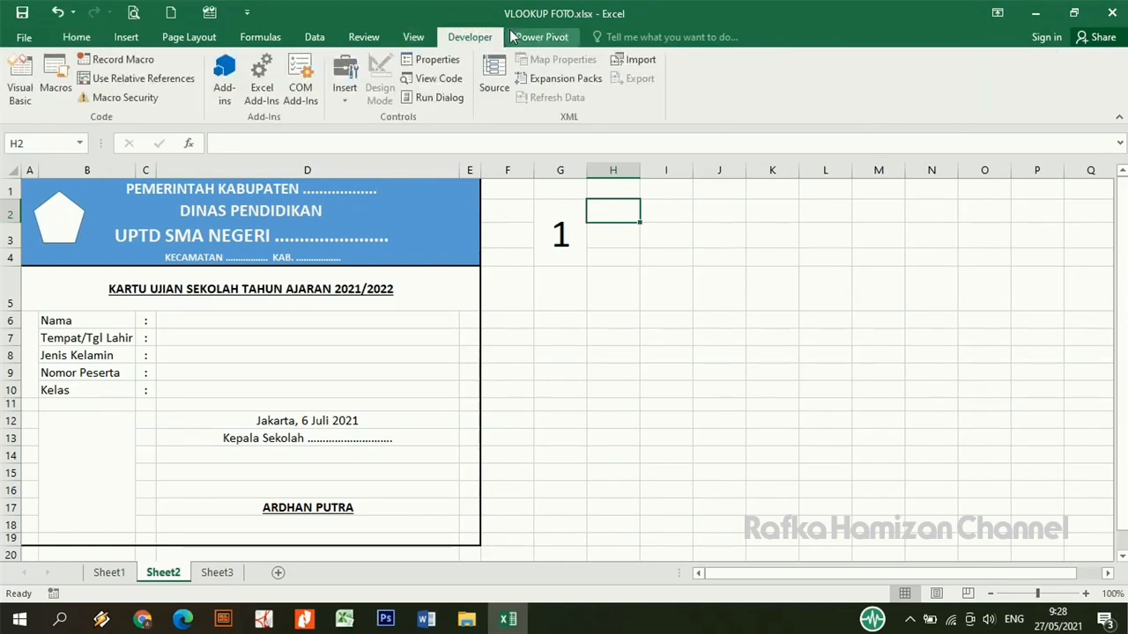
{"action": "left_click", "coordinate": [23, 40]}
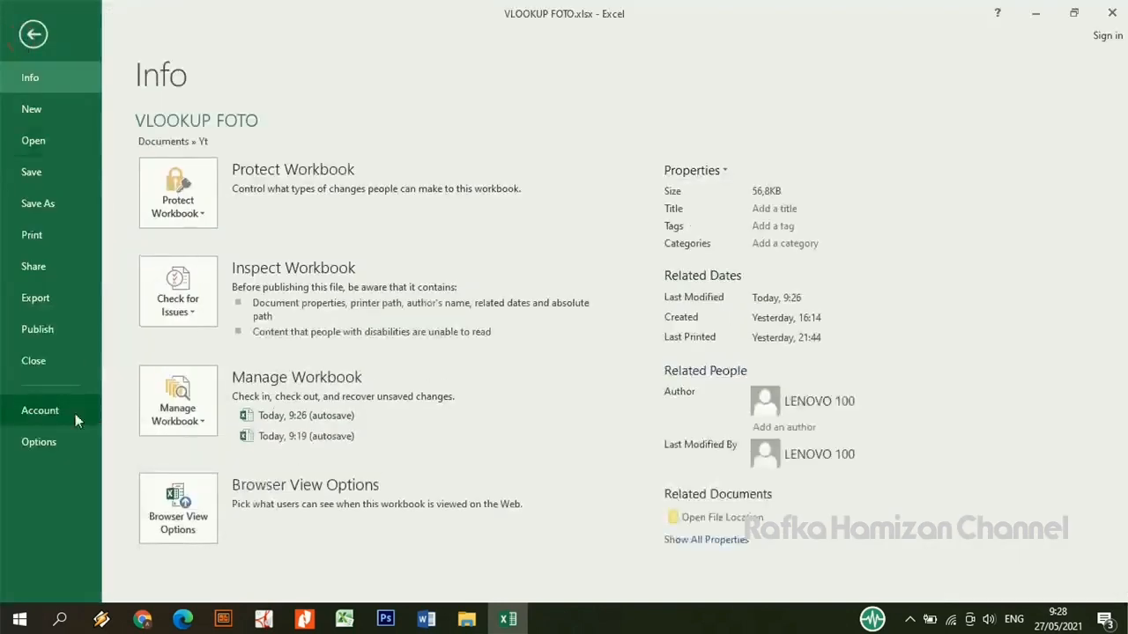
{"action": "left_click", "coordinate": [51, 441]}
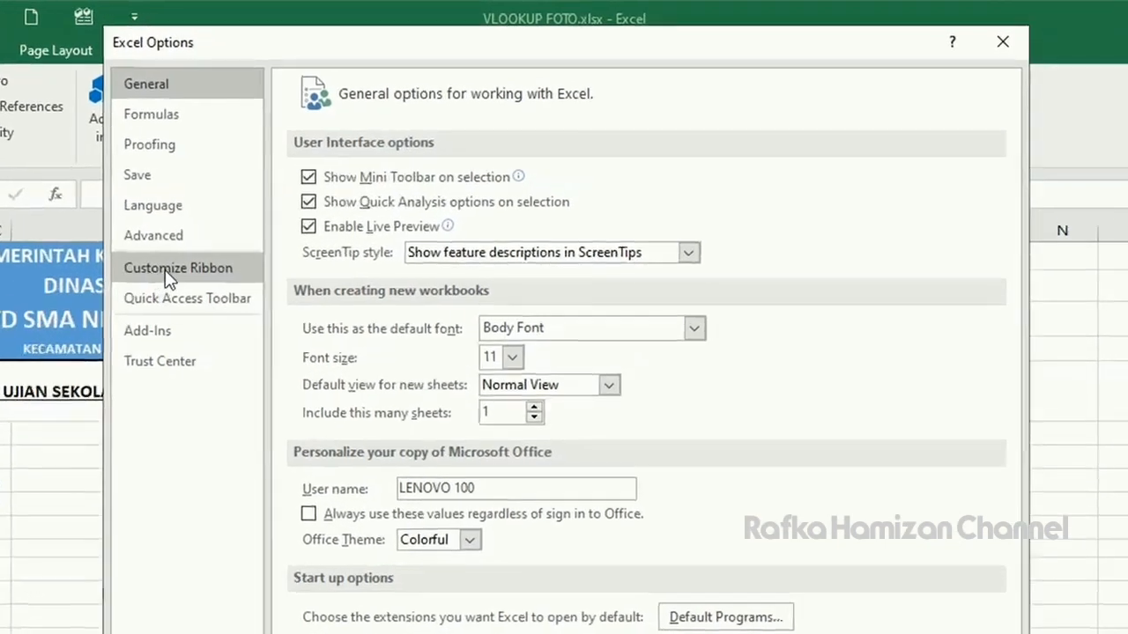
{"action": "left_click", "coordinate": [271, 199]}
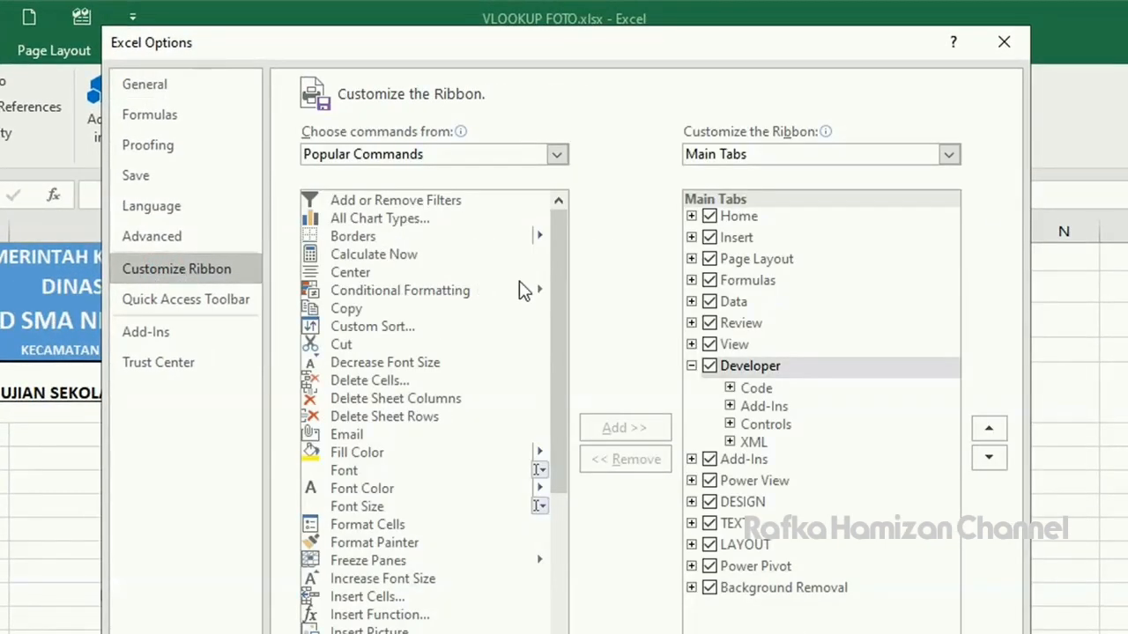
{"action": "left_click", "coordinate": [710, 367]}
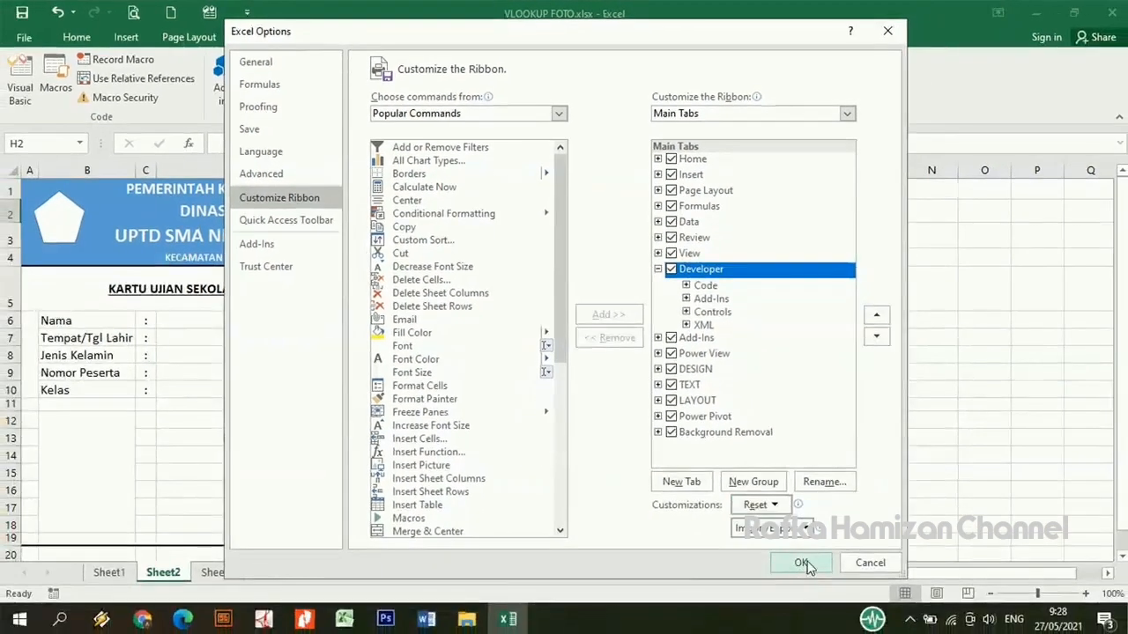
{"action": "left_click", "coordinate": [800, 563]}
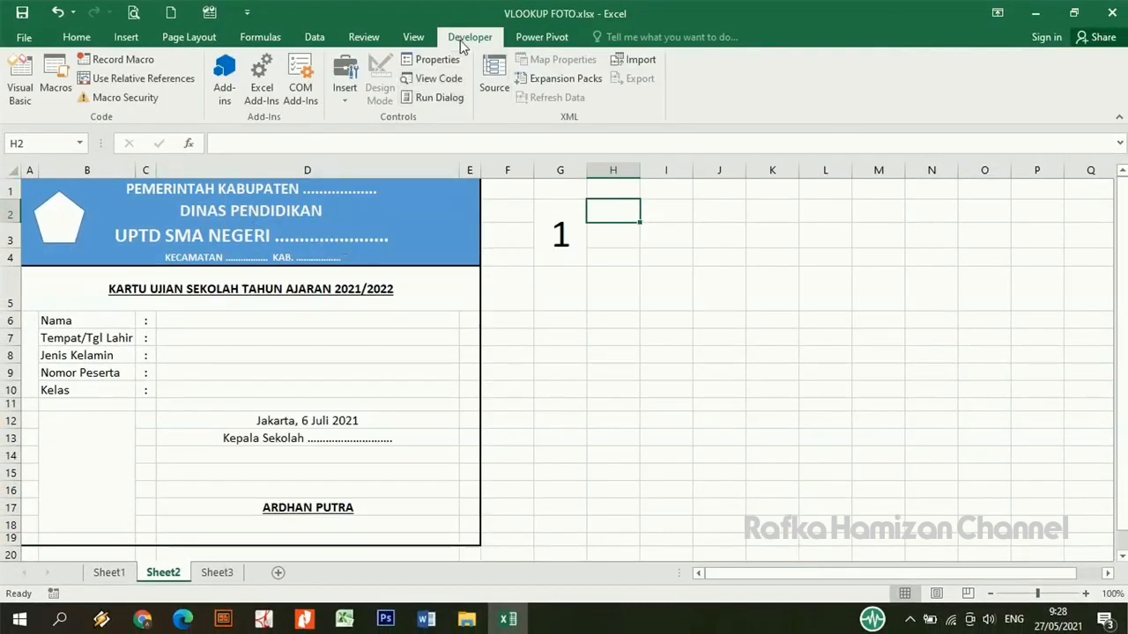
- Draw a spin button form control beside the number, covering about cells H2:H4
{"action": "left_click", "coordinate": [344, 98]}
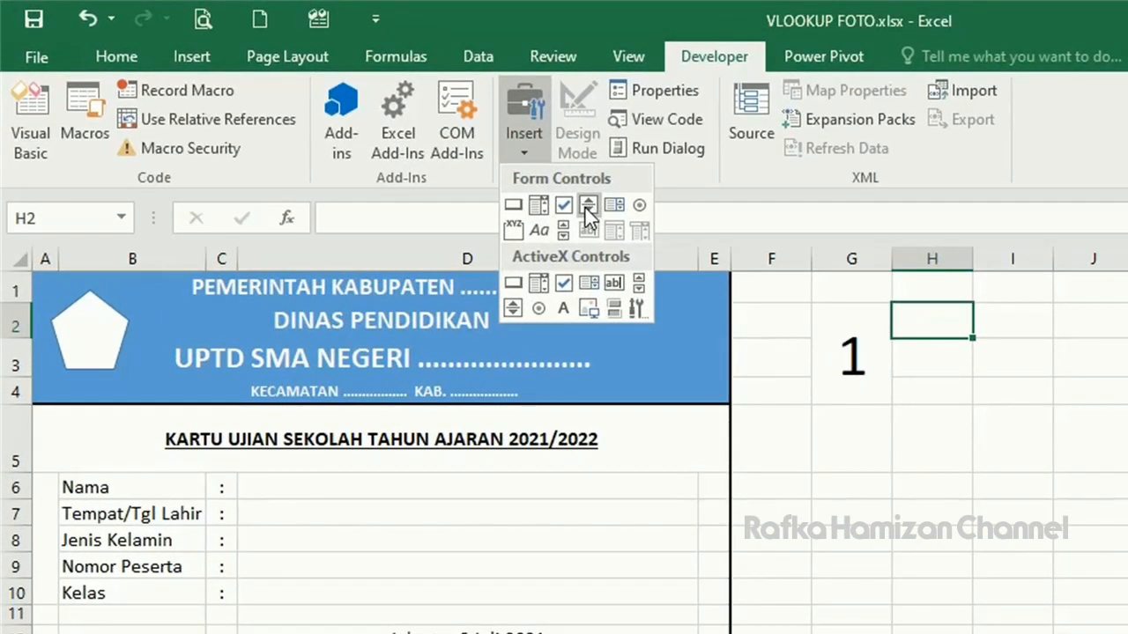
{"action": "left_click", "coordinate": [588, 212]}
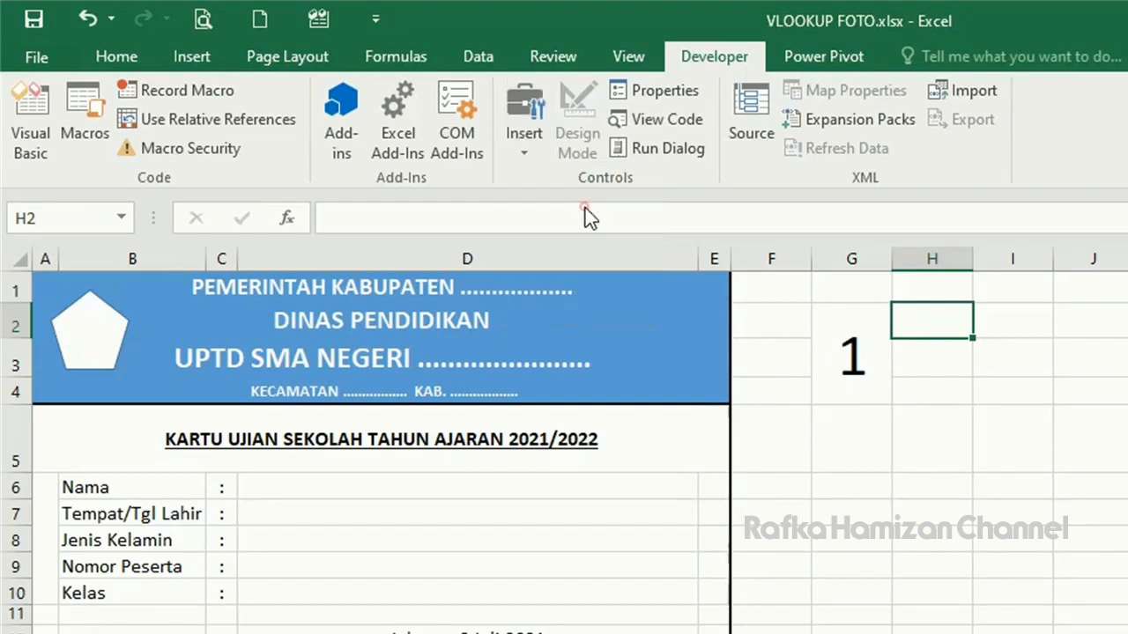
{"action": "left_click_drag", "start_coordinate": [893, 306], "coordinate": [967, 397]}
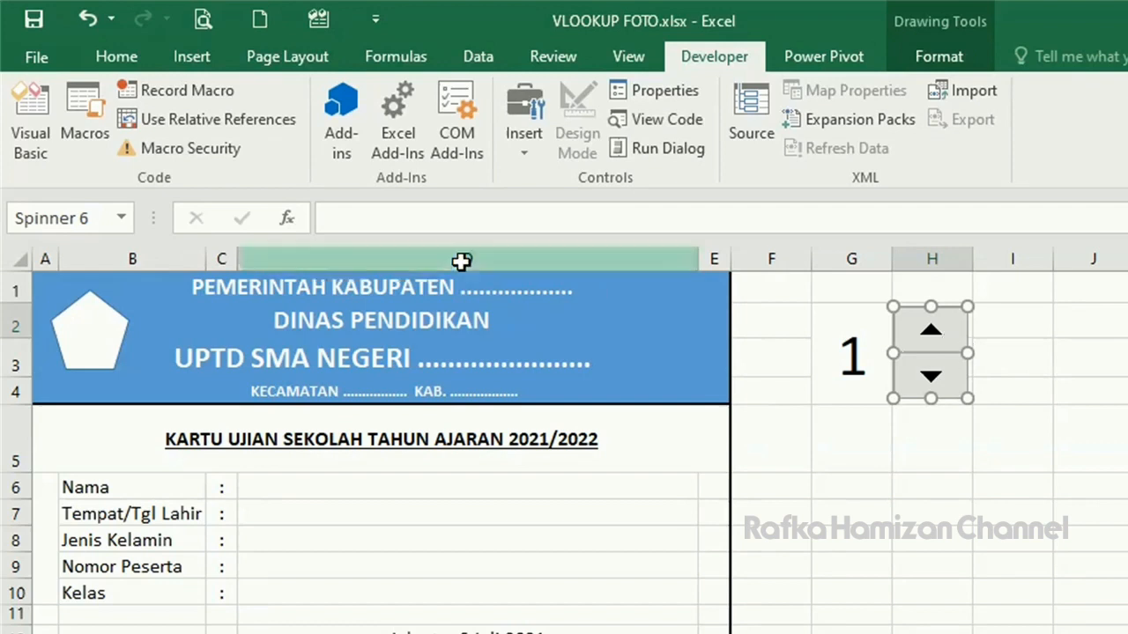
- Link the spin button to cell G2 with the reference =$G$2 and deselect the control
{"action": "left_click", "coordinate": [335, 220]}
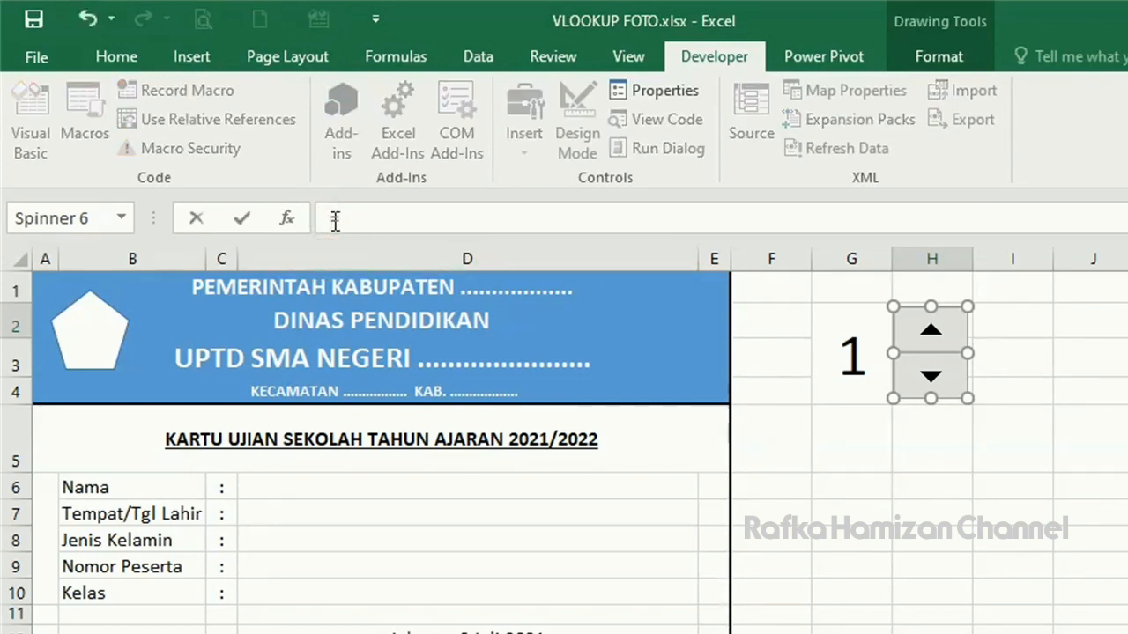
{"action": "type", "text": "="}
{"action": "left_click", "coordinate": [823, 344]}
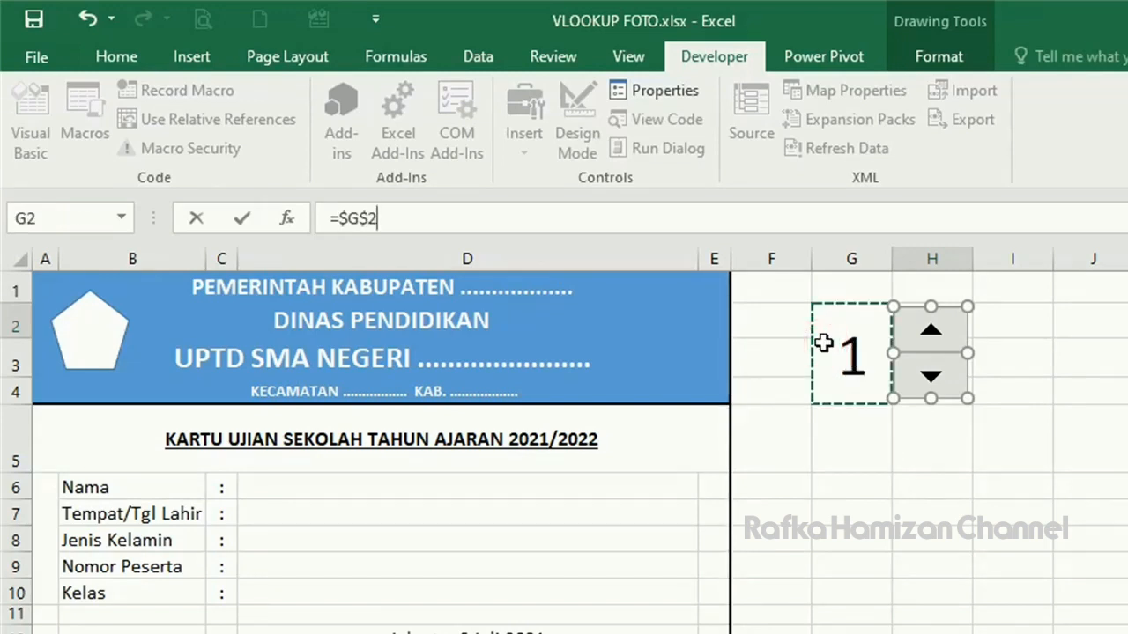
{"action": "key", "text": "Return"}
{"action": "key", "text": "Escape"}
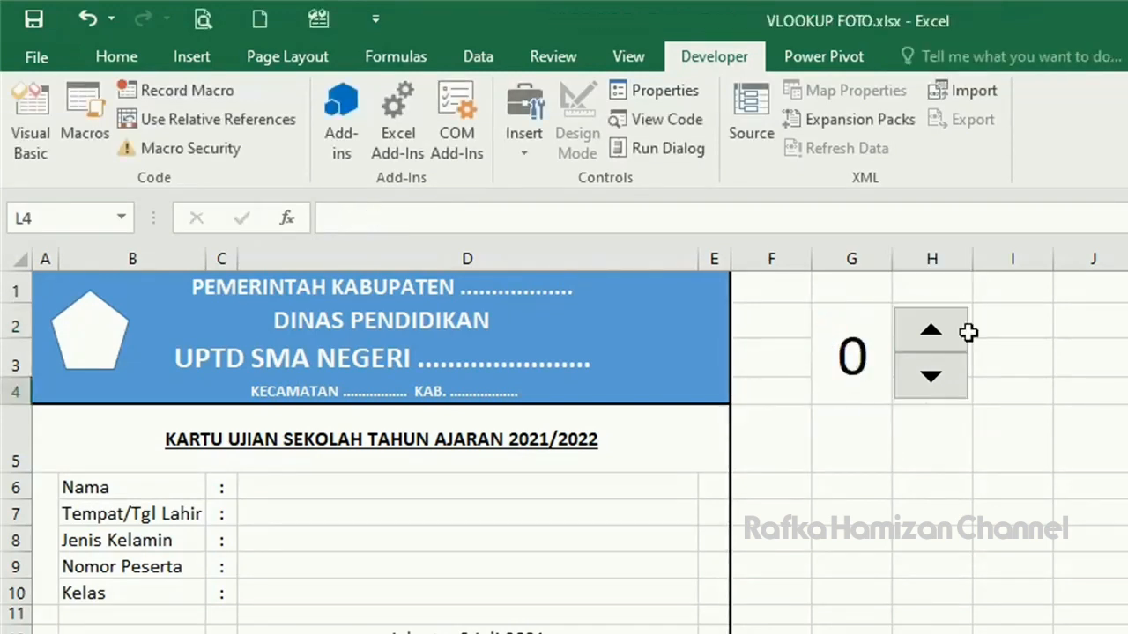
- Test the spin button by stepping the number in G2 up and back down to 2
{"action": "left_click", "coordinate": [929, 329]}
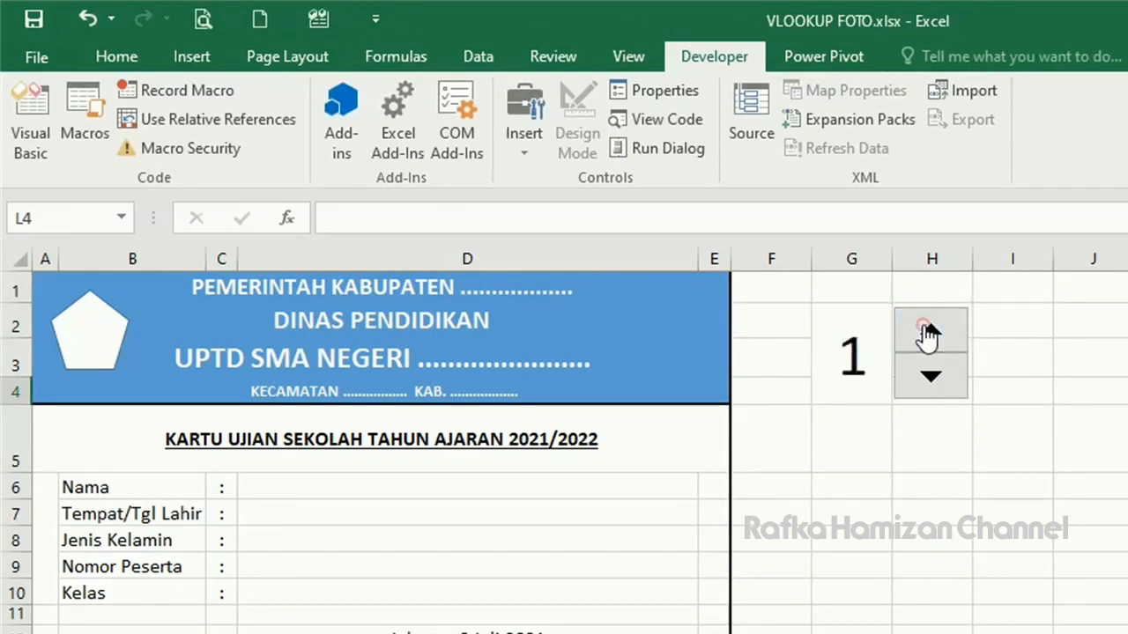
{"action": "left_click", "coordinate": [928, 331]}
{"action": "left_click", "coordinate": [928, 332]}
{"action": "left_click", "coordinate": [927, 333]}
{"action": "left_click", "coordinate": [927, 333]}
{"action": "left_click", "coordinate": [926, 333]}
{"action": "left_click", "coordinate": [927, 333]}
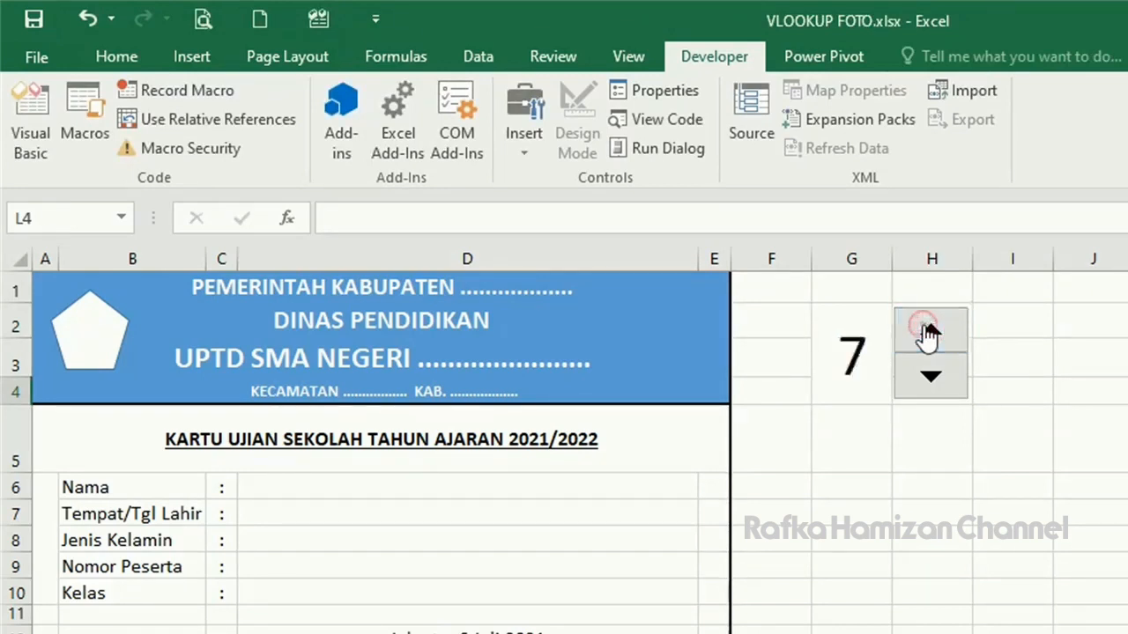
{"action": "left_click", "coordinate": [927, 333]}
{"action": "left_click", "coordinate": [927, 333]}
{"action": "left_click", "coordinate": [931, 378]}
{"action": "left_click", "coordinate": [931, 379]}
{"action": "left_click", "coordinate": [932, 380]}
{"action": "left_click", "coordinate": [932, 381]}
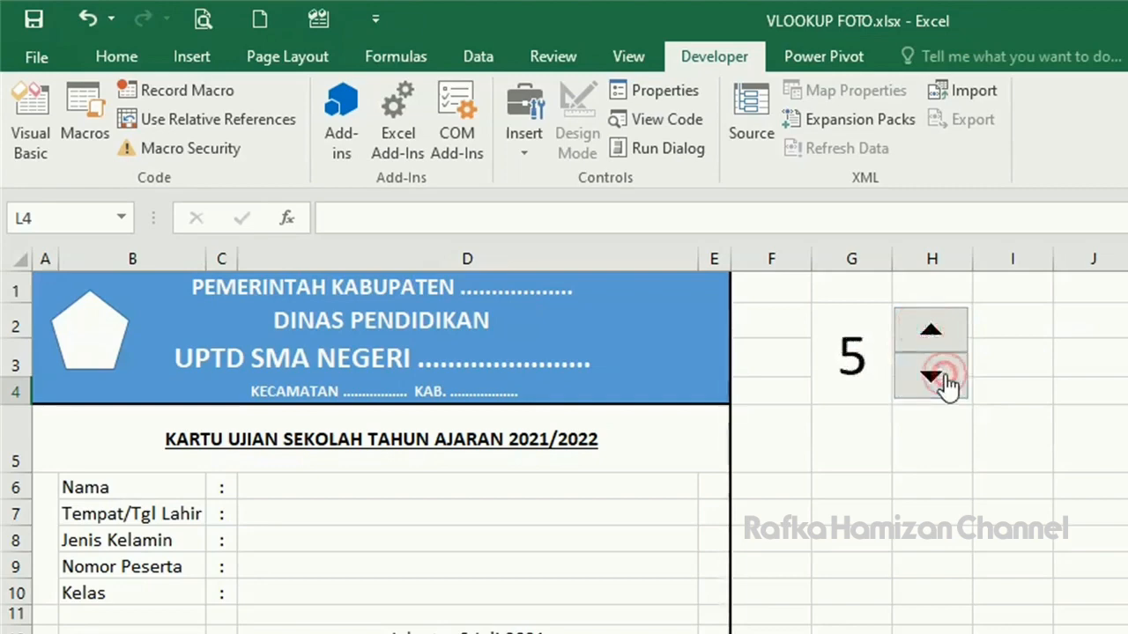
{"action": "left_click", "coordinate": [929, 379]}
{"action": "left_click", "coordinate": [928, 379]}
{"action": "left_click", "coordinate": [928, 379]}
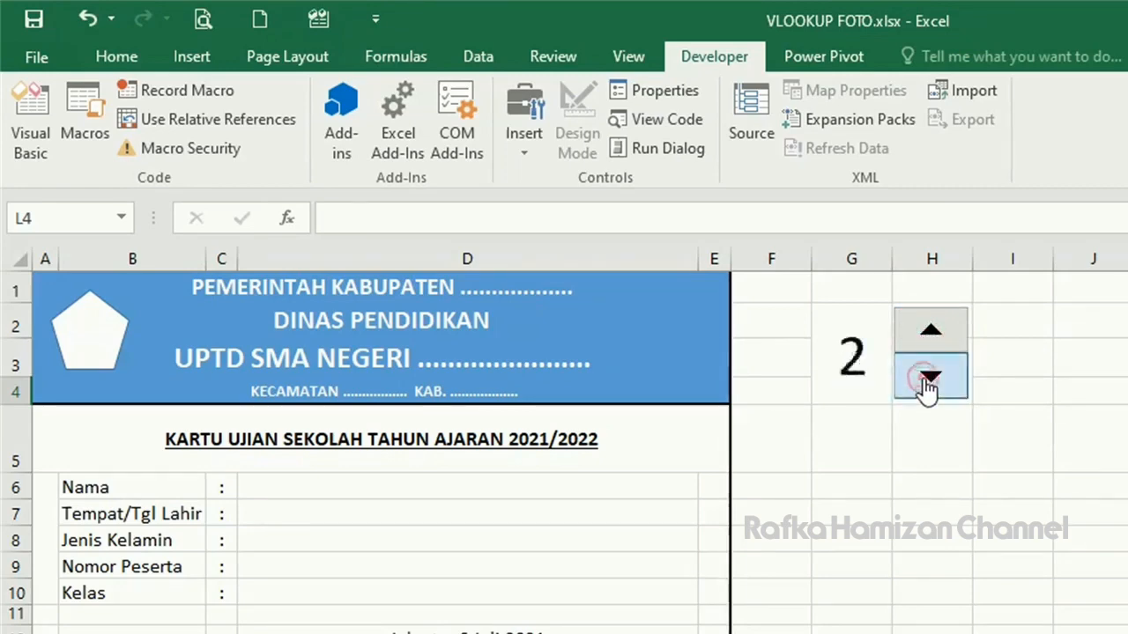
- Step the number in G2 down to 1 with the spin button and select cell H5
{"action": "left_click", "coordinate": [929, 378]}
{"action": "left_click", "coordinate": [927, 447]}
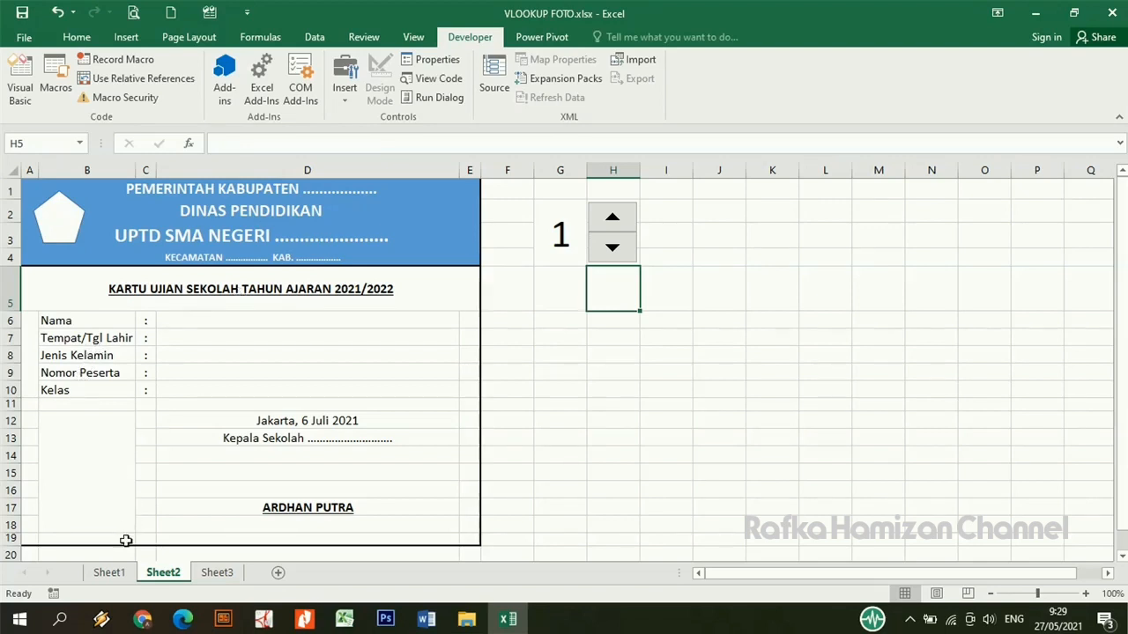
- On Sheet1, start defining a new workbook-scoped name called DATA_SISWA
{"action": "left_click", "coordinate": [109, 573]}
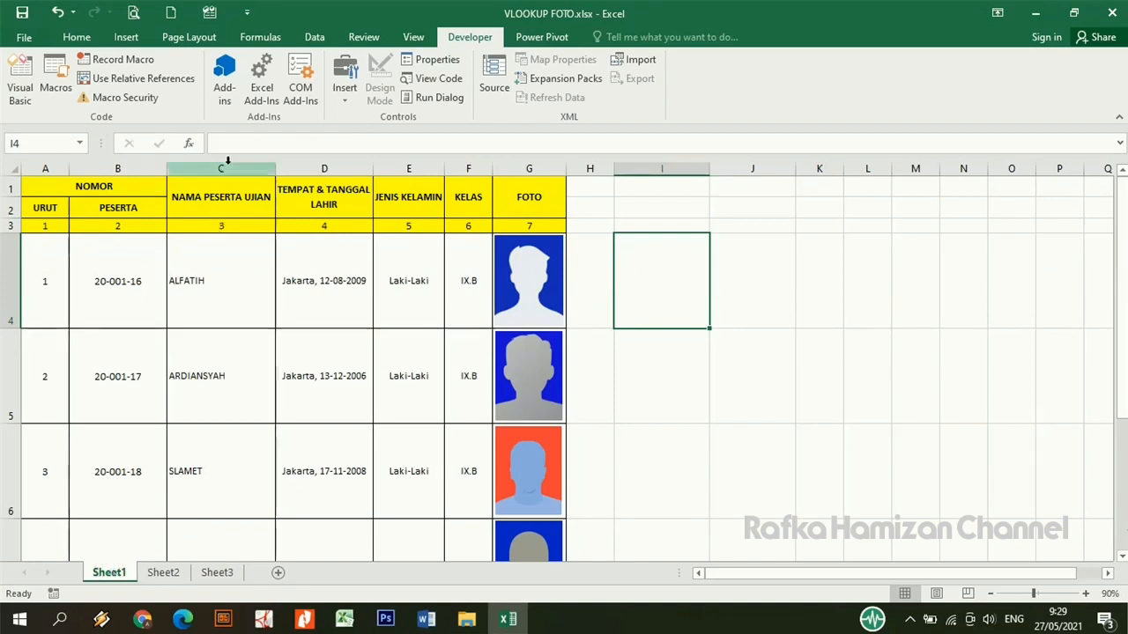
{"action": "left_click", "coordinate": [221, 168]}
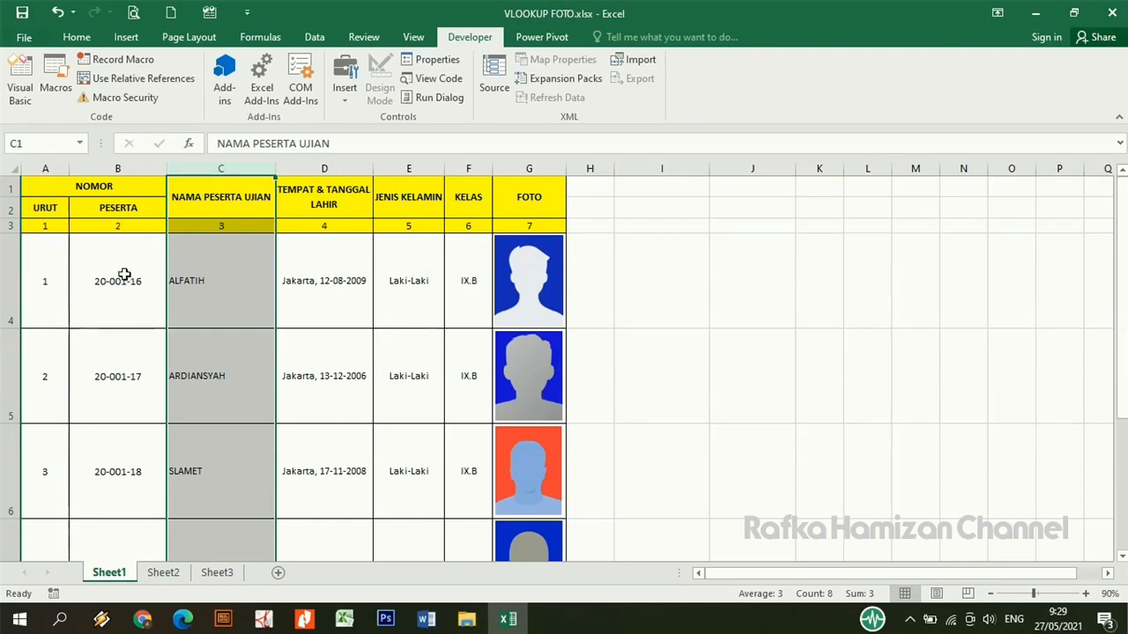
{"action": "left_click", "coordinate": [354, 330]}
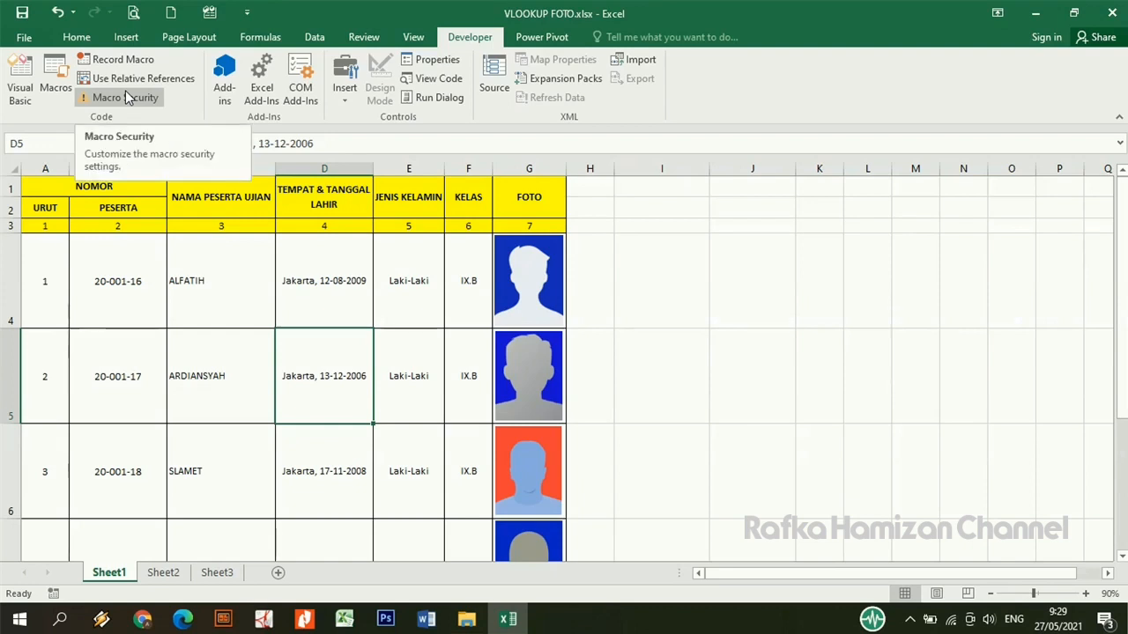
{"action": "left_click", "coordinate": [249, 41]}
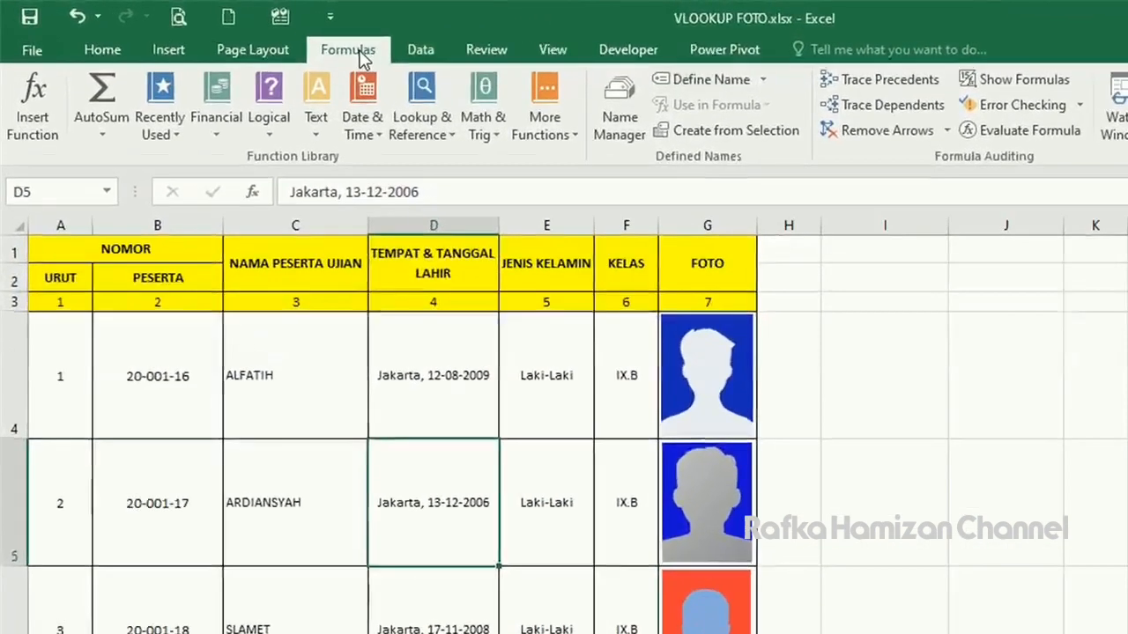
{"action": "left_click", "coordinate": [701, 80]}
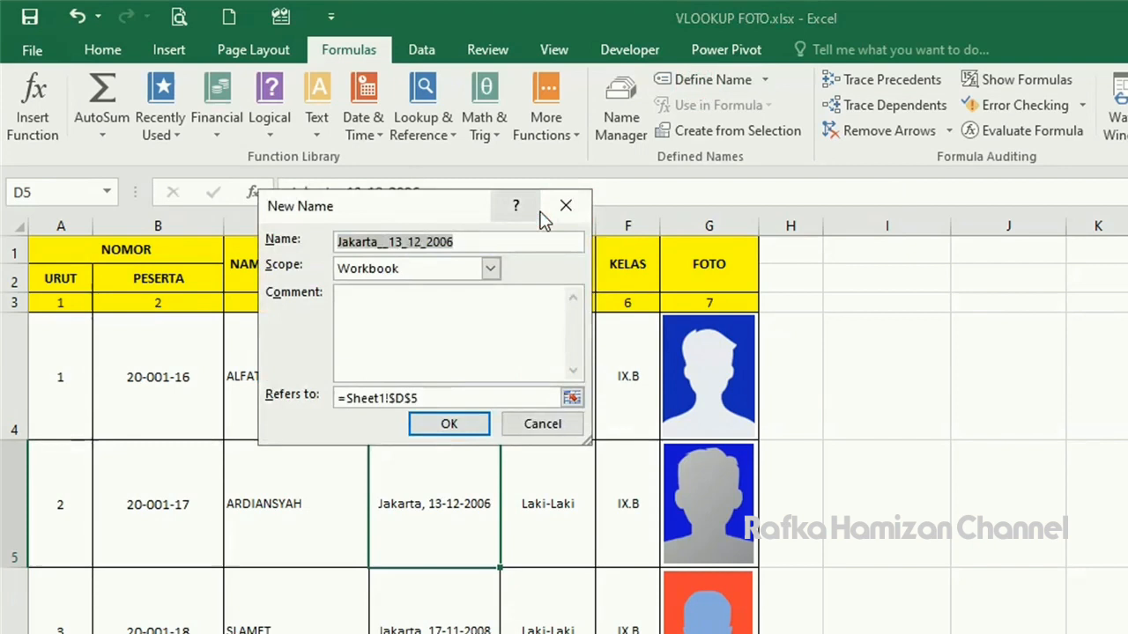
{"action": "type", "text": "DATA"}
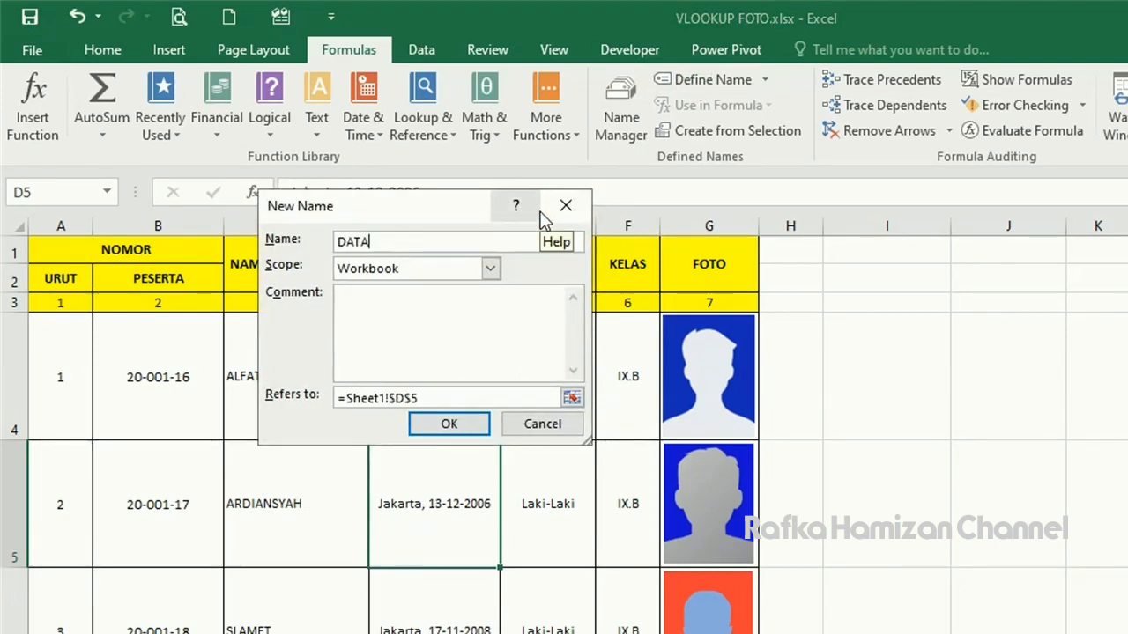
{"action": "type", "text": "_SISWA"}
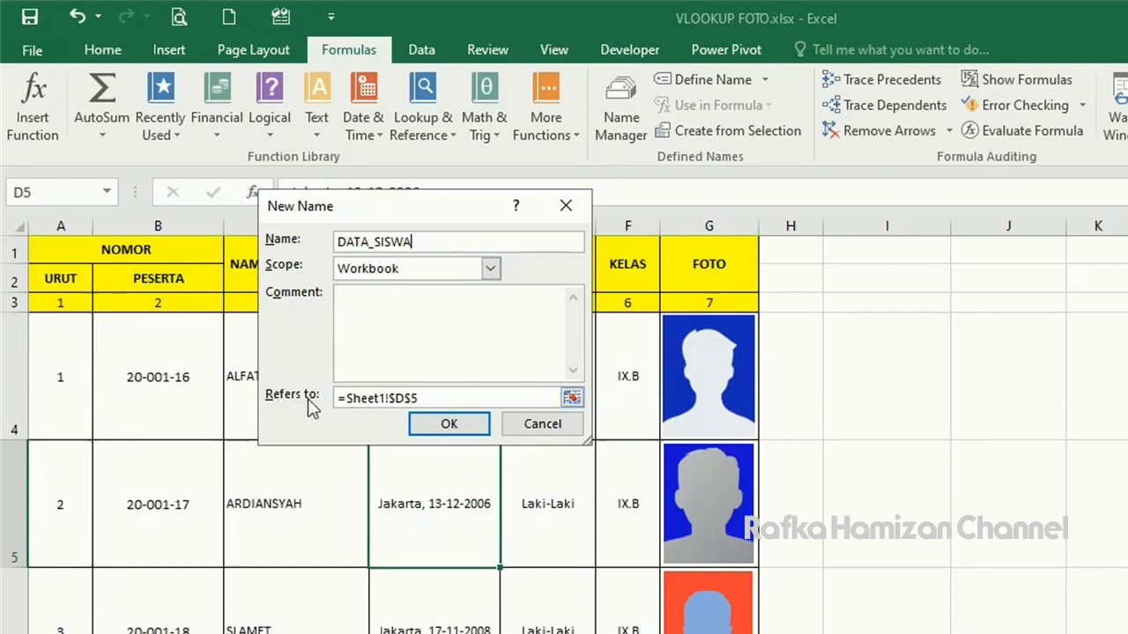
- Replace the name's reference with the participant data range =Sheet1!$A$4:$G$9 and save the name
{"action": "left_click_drag", "start_coordinate": [431, 398], "coordinate": [313, 397]}
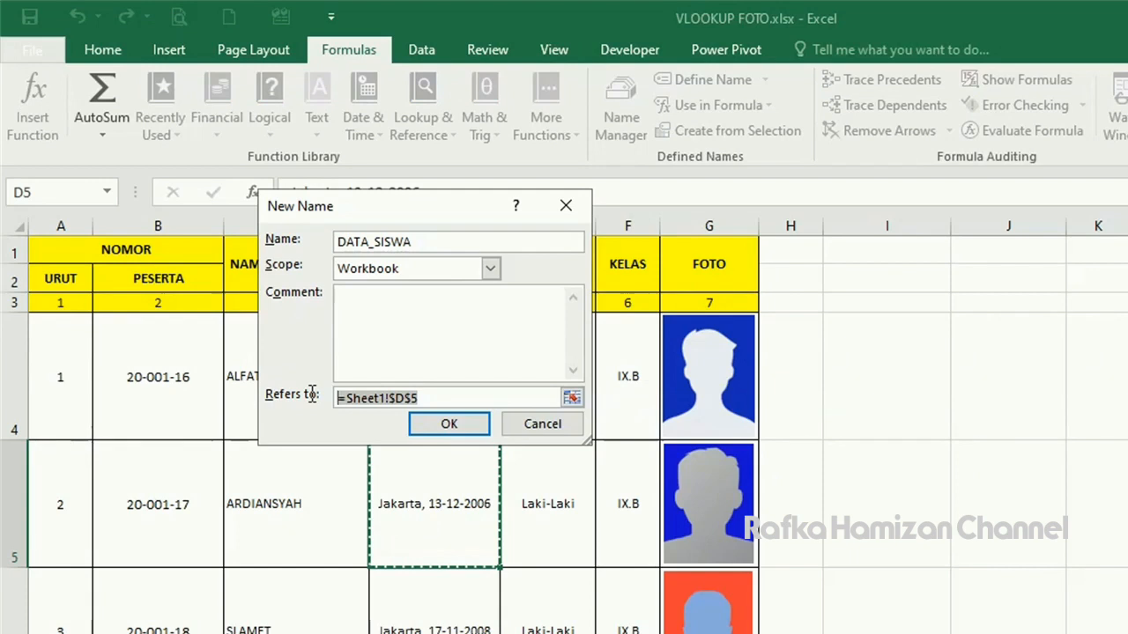
{"action": "key", "text": "BackSpace"}
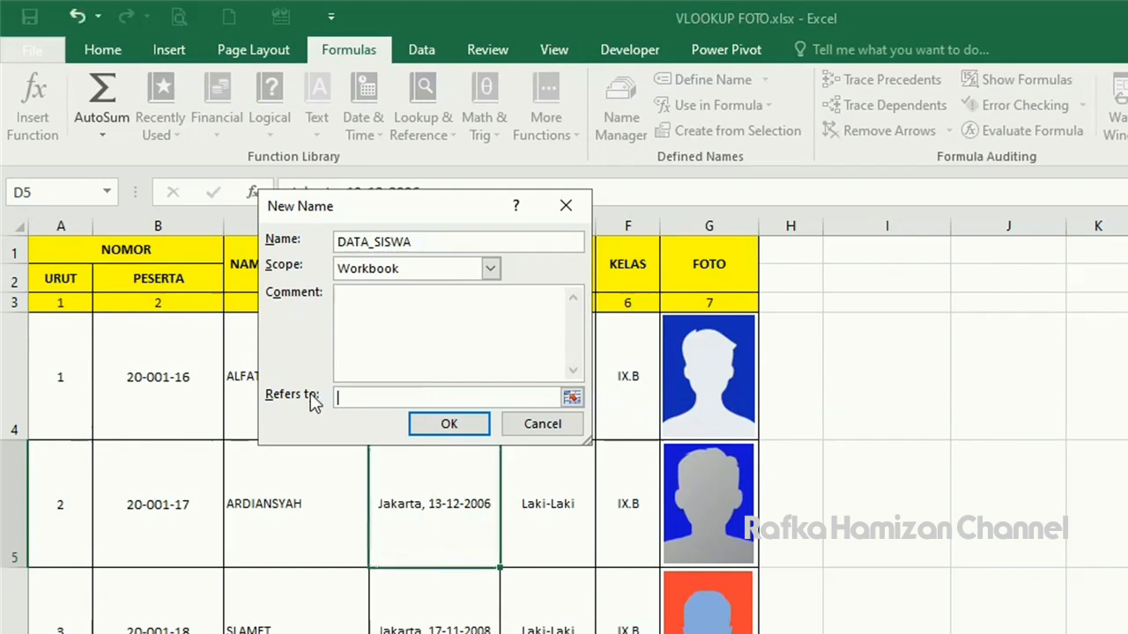
{"action": "left_click", "coordinate": [572, 398]}
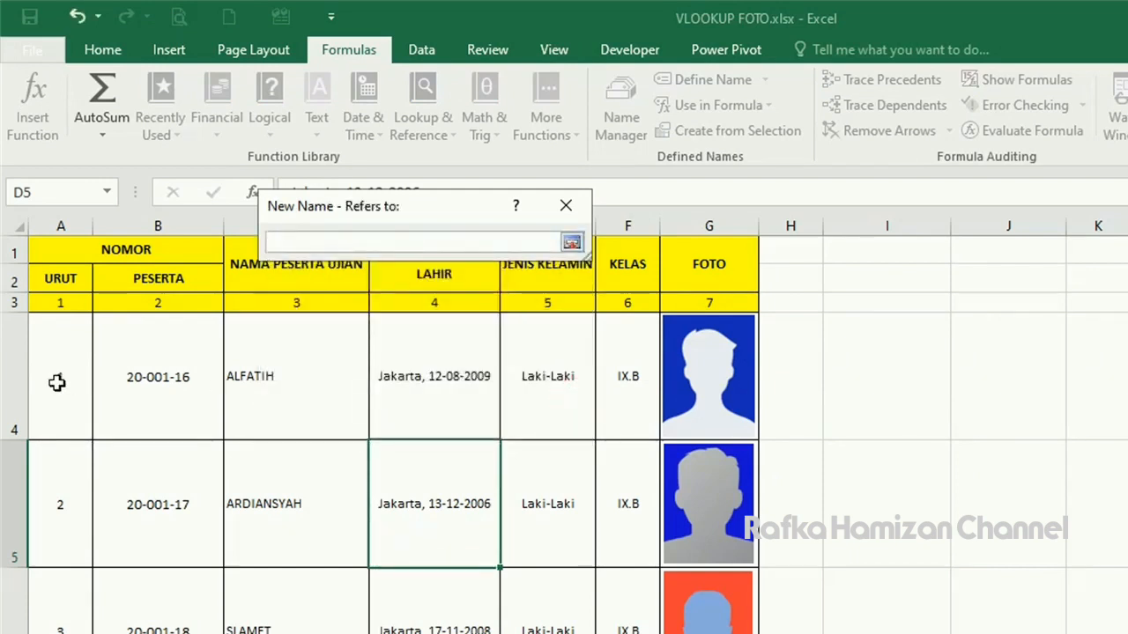
{"action": "left_click_drag", "start_coordinate": [56, 383], "coordinate": [725, 559]}
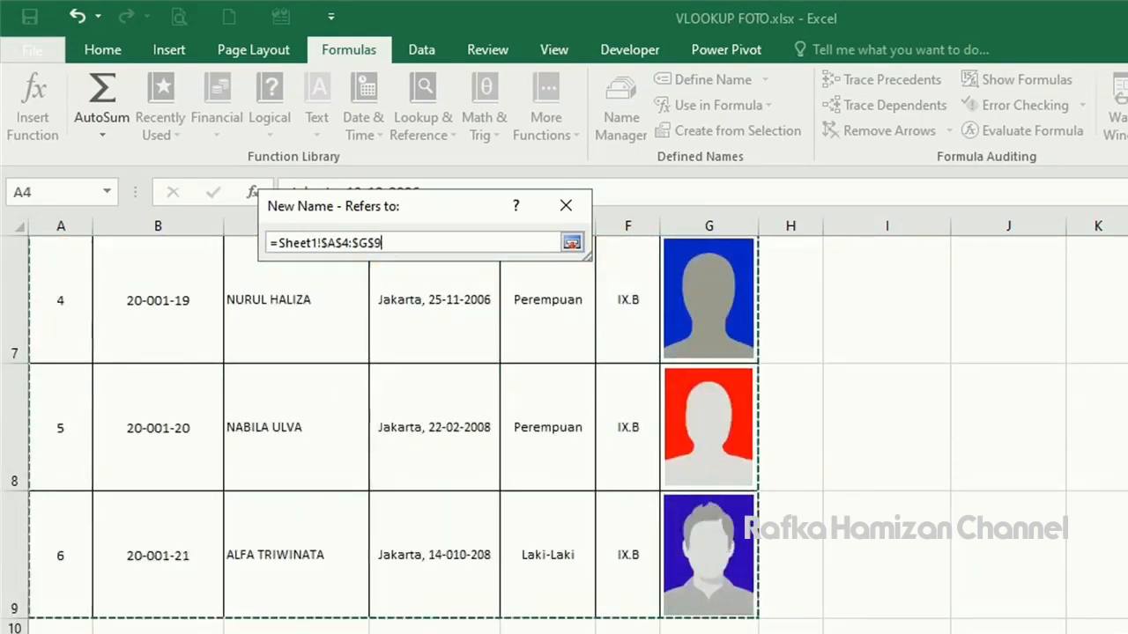
{"action": "scroll", "coordinate": [563, 431], "scroll_direction": "up", "scroll_amount": 2}
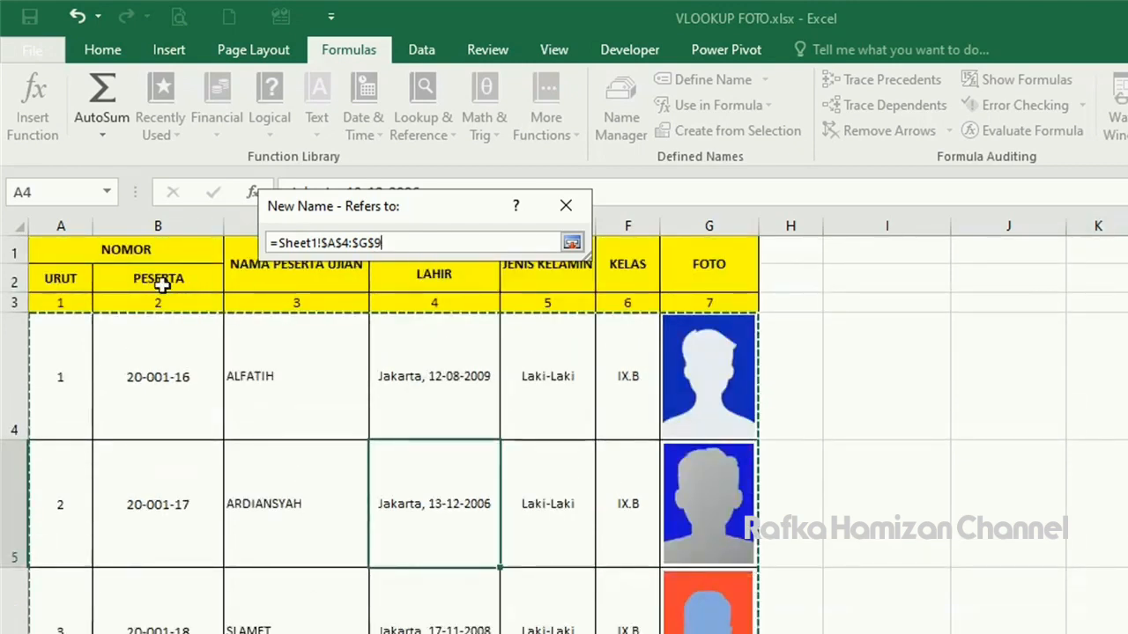
{"action": "left_click", "coordinate": [571, 244]}
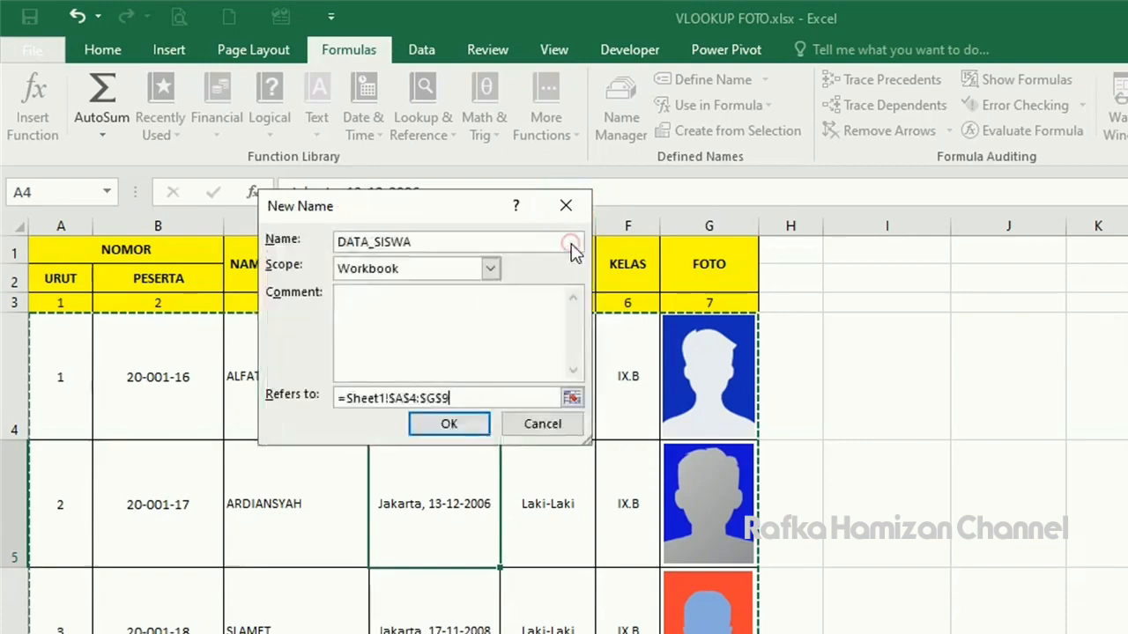
{"action": "left_click", "coordinate": [465, 429]}
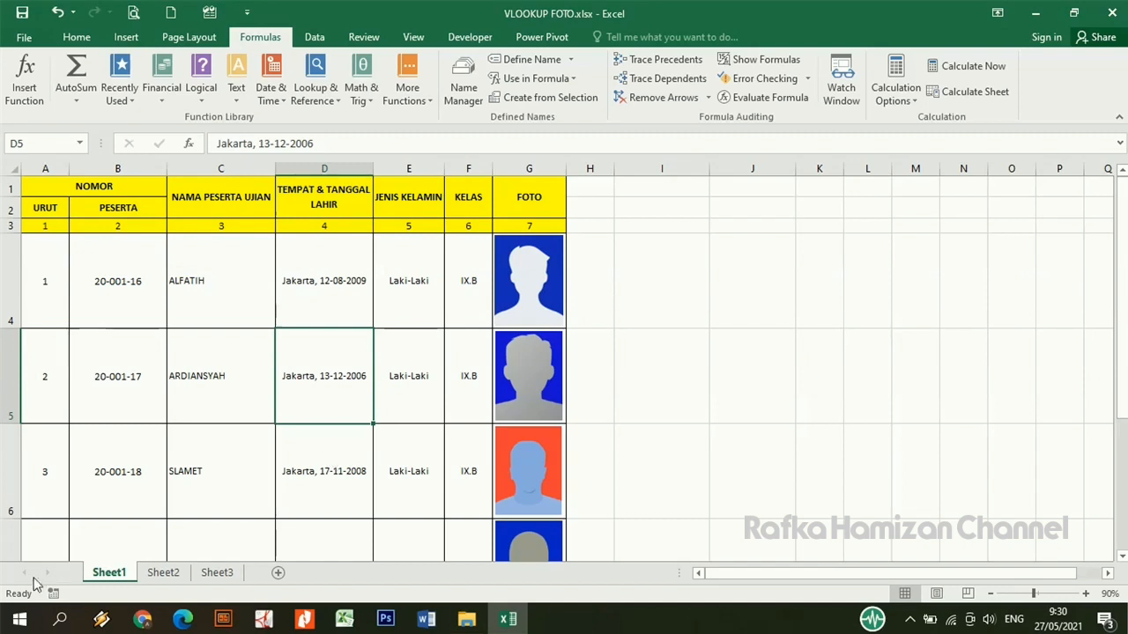
- In the Nama cell D6 on Sheet2, begin an IFERROR formula wrapping a VLOOKUP with G2 as the lookup value
{"action": "left_click", "coordinate": [165, 575]}
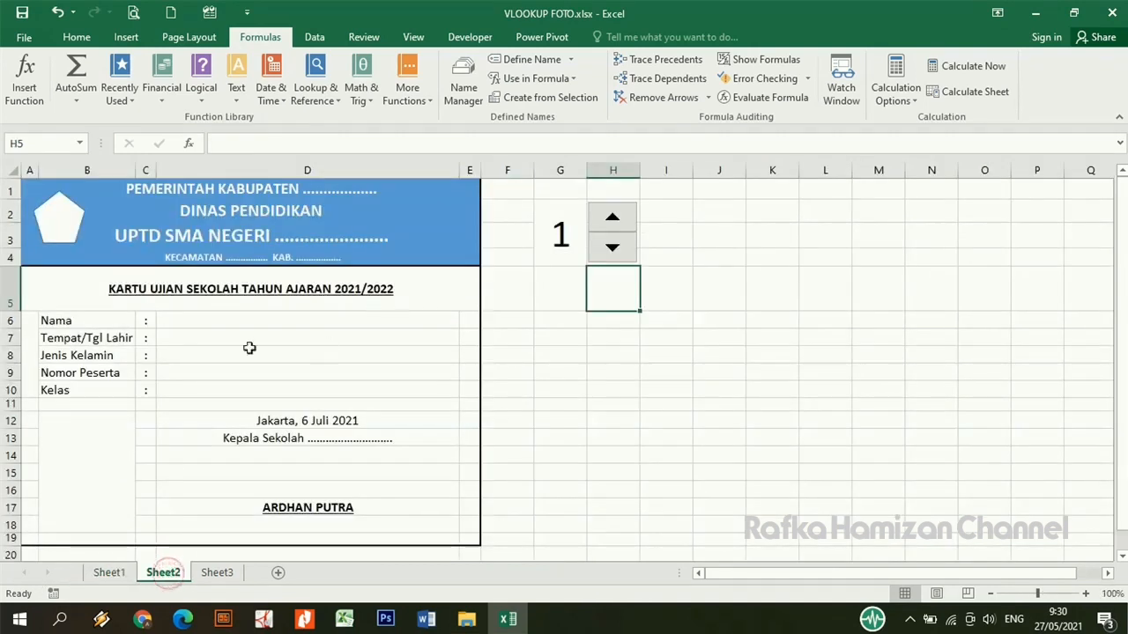
{"action": "left_click", "coordinate": [176, 321]}
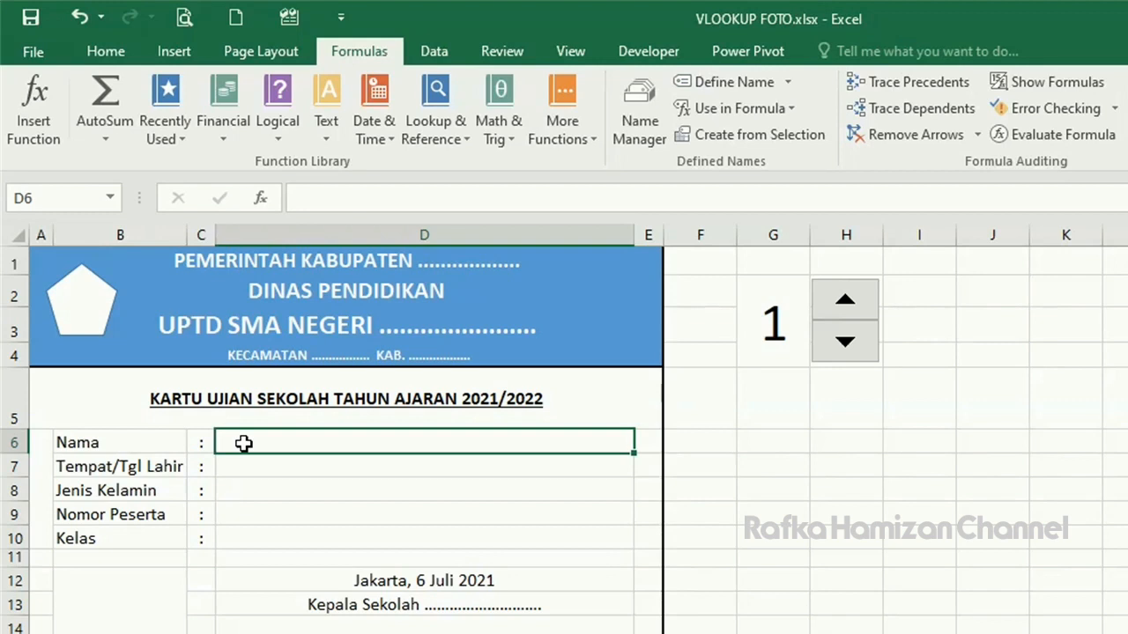
{"action": "type", "text": "="}
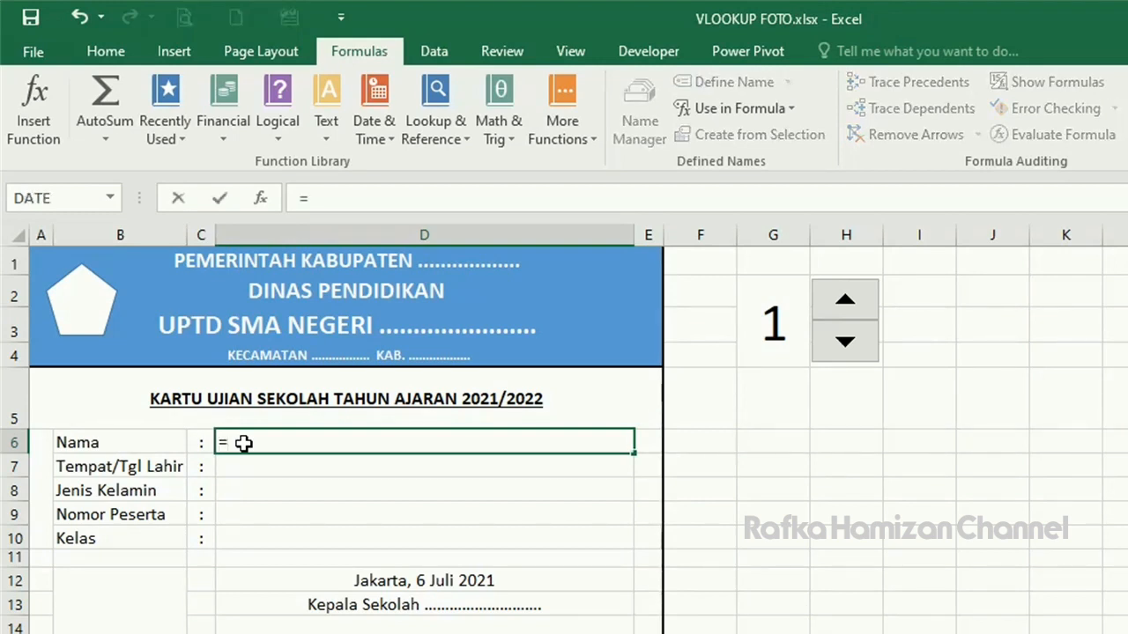
{"action": "type", "text": "IFE"}
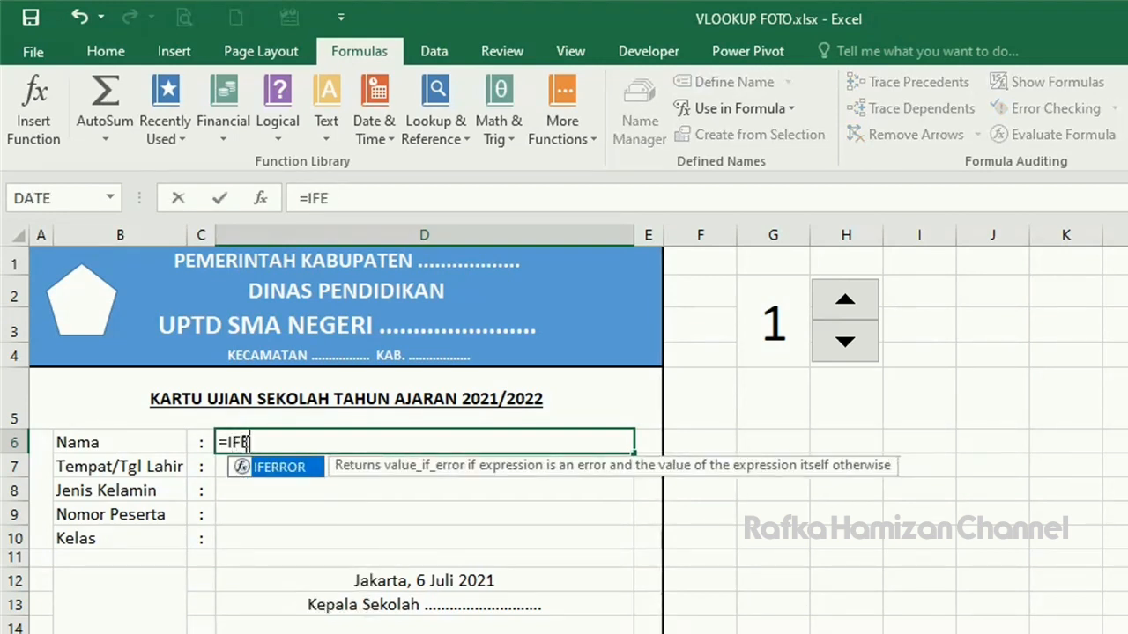
{"action": "type", "text": "RROR"}
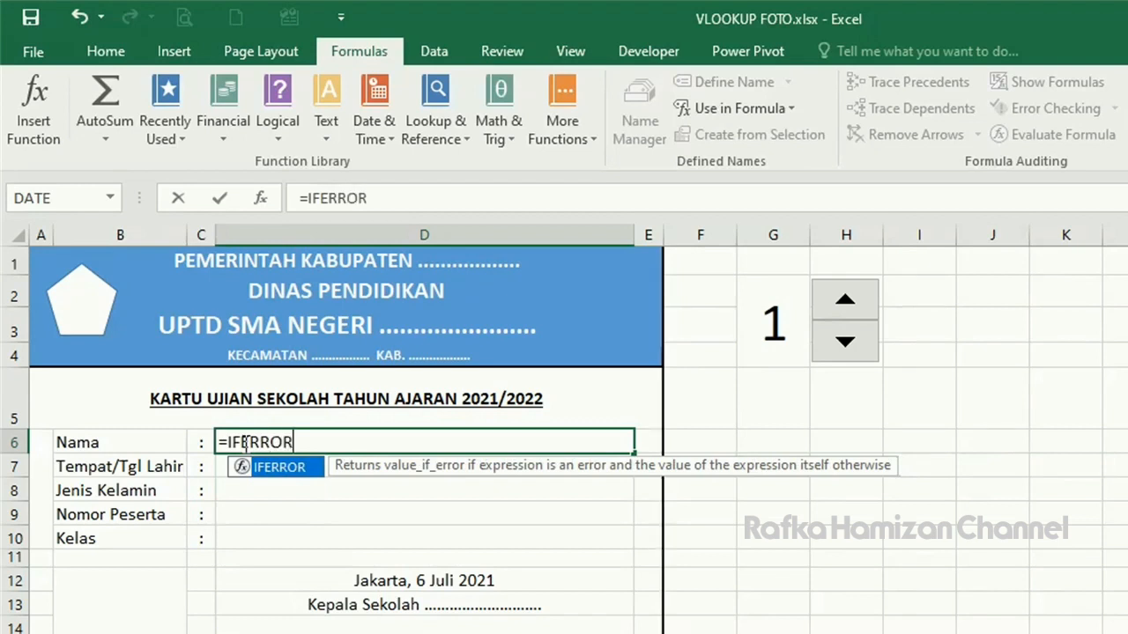
{"action": "type", "text": "("}
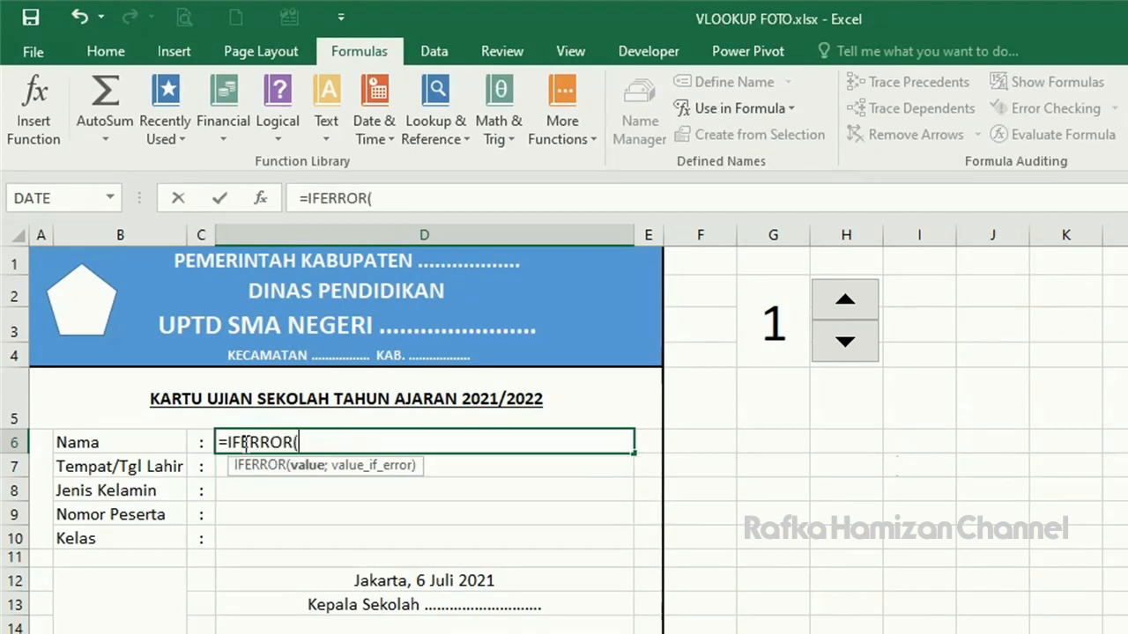
{"action": "type", "text": "VLOO"}
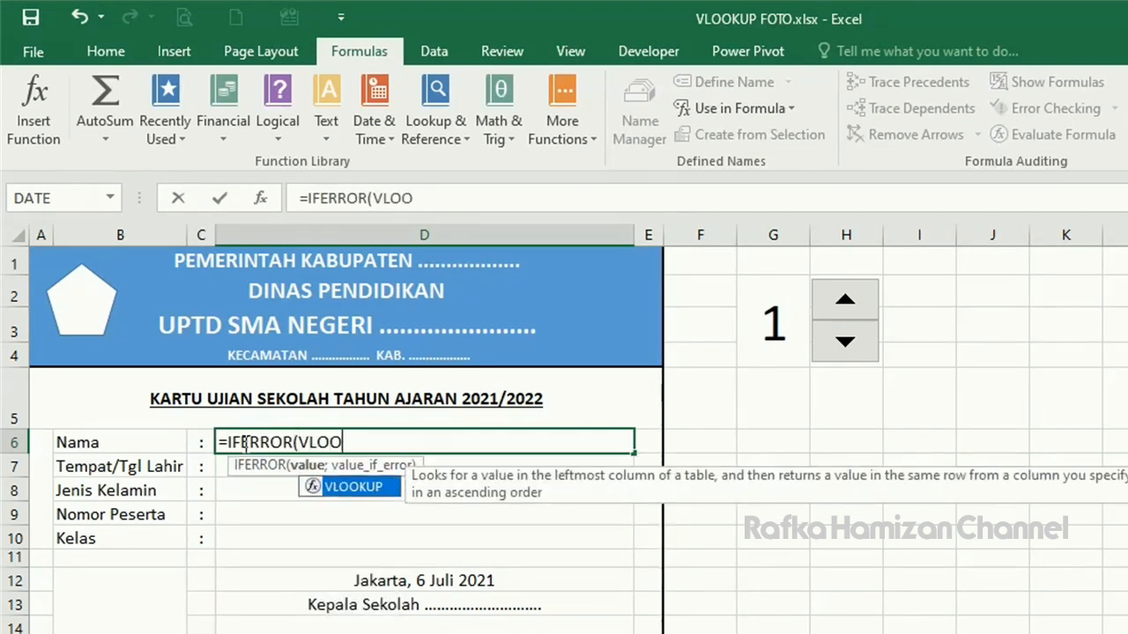
{"action": "type", "text": "KUP("}
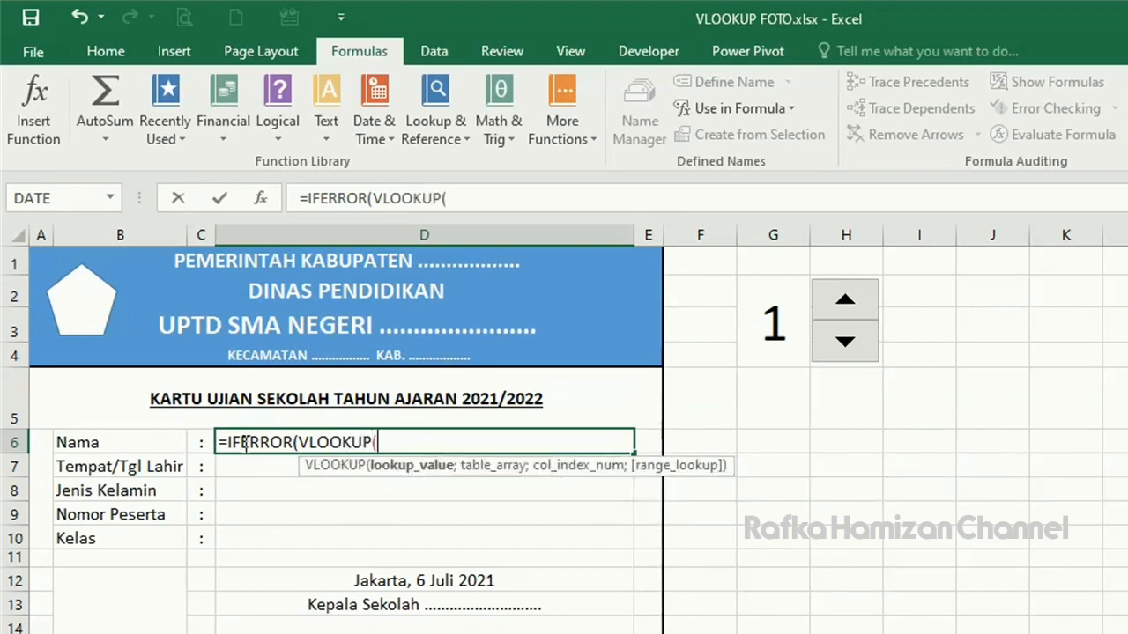
{"action": "left_click", "coordinate": [773, 326]}
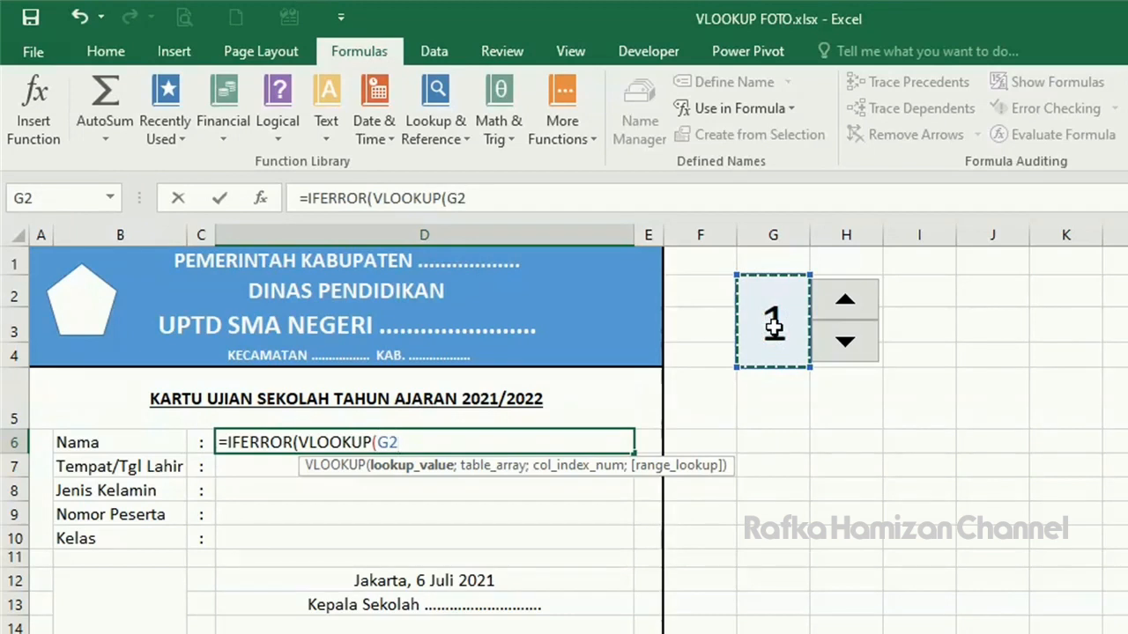
{"action": "type", "text": ";"}
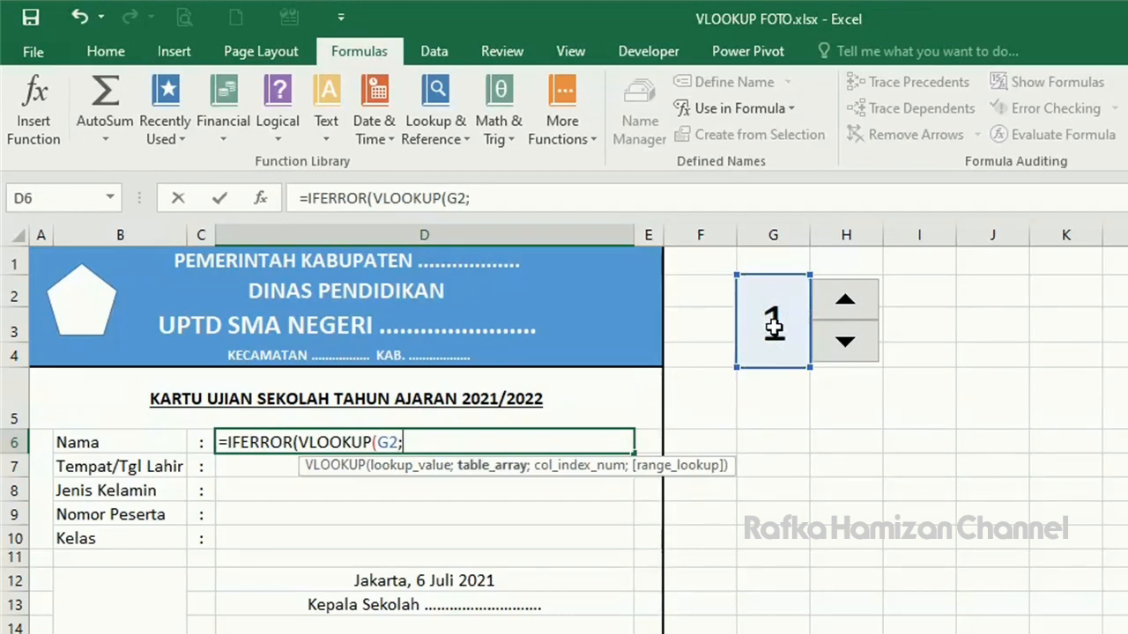
- Give the VLOOKUP the table DATA_SISWA, column index 3 and FALSE for an exact match
{"action": "type", "text": "DATA"}
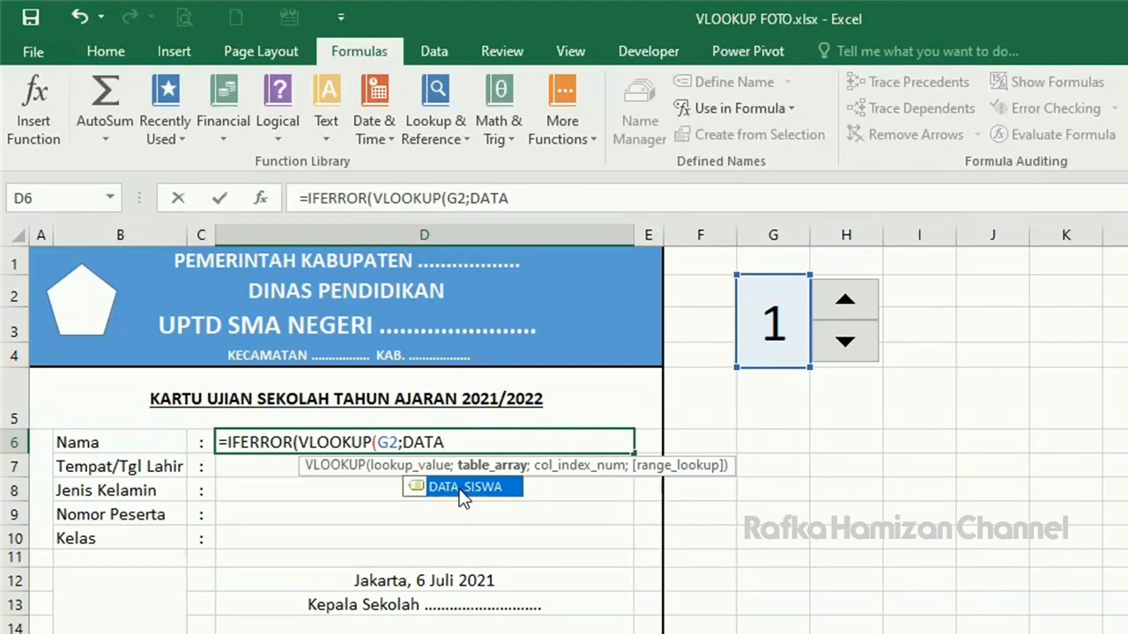
{"action": "double_click", "coordinate": [462, 495]}
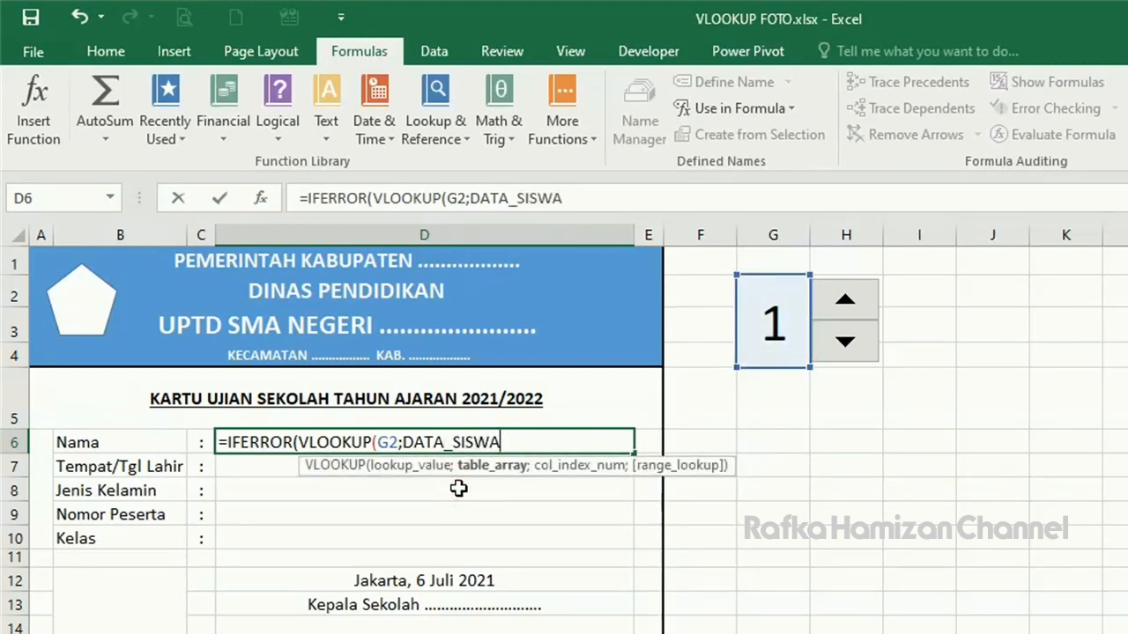
{"action": "type", "text": ";"}
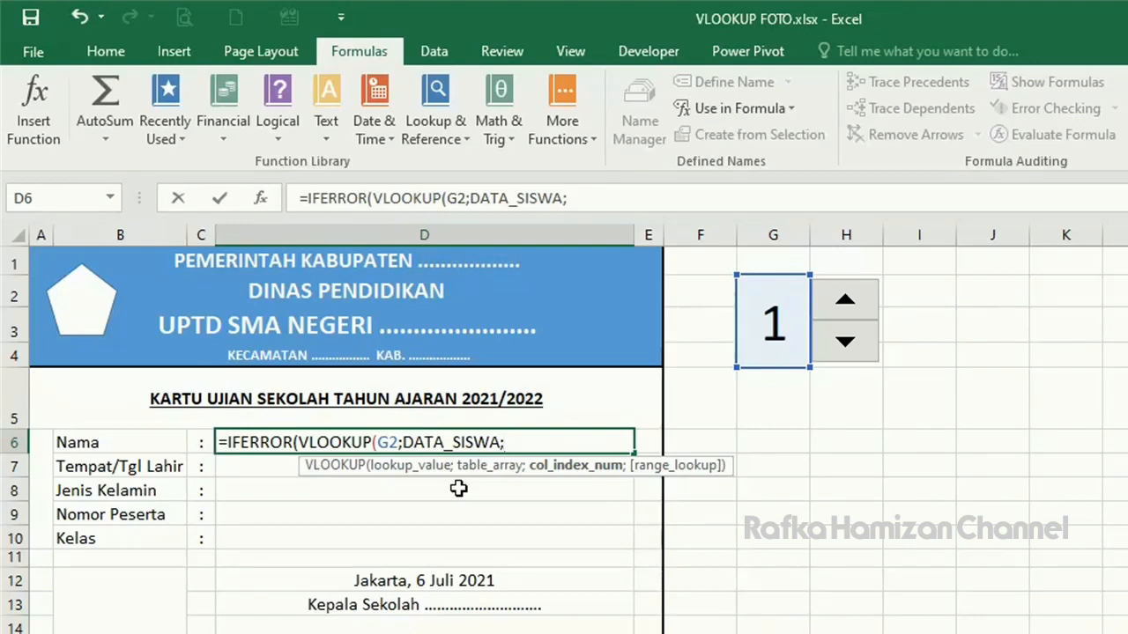
{"action": "type", "text": "3;"}
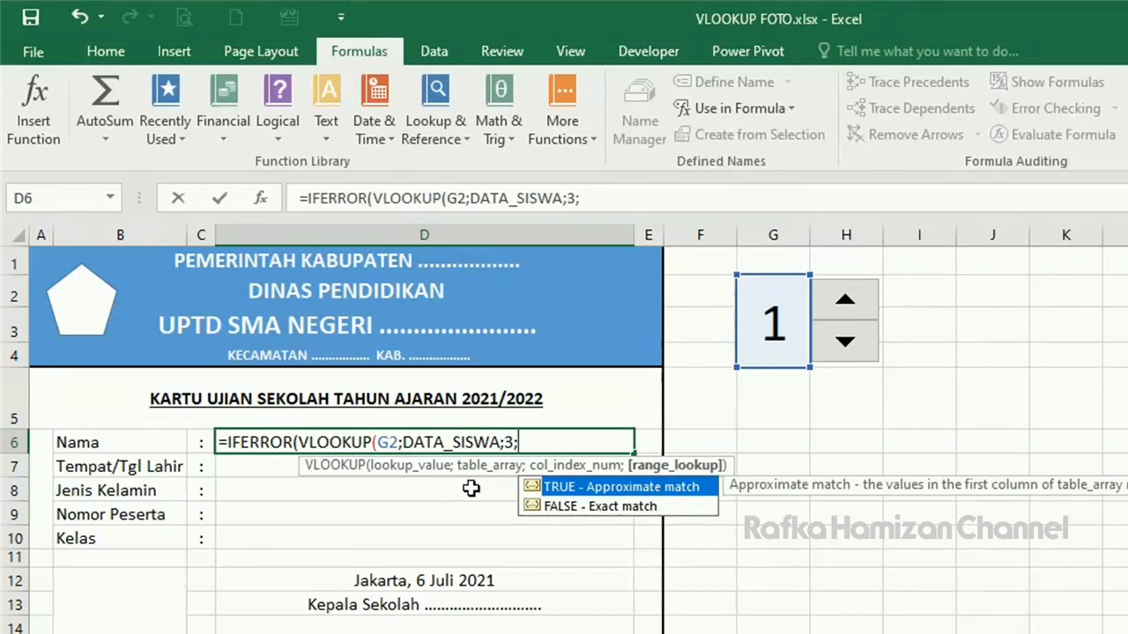
{"action": "double_click", "coordinate": [566, 507]}
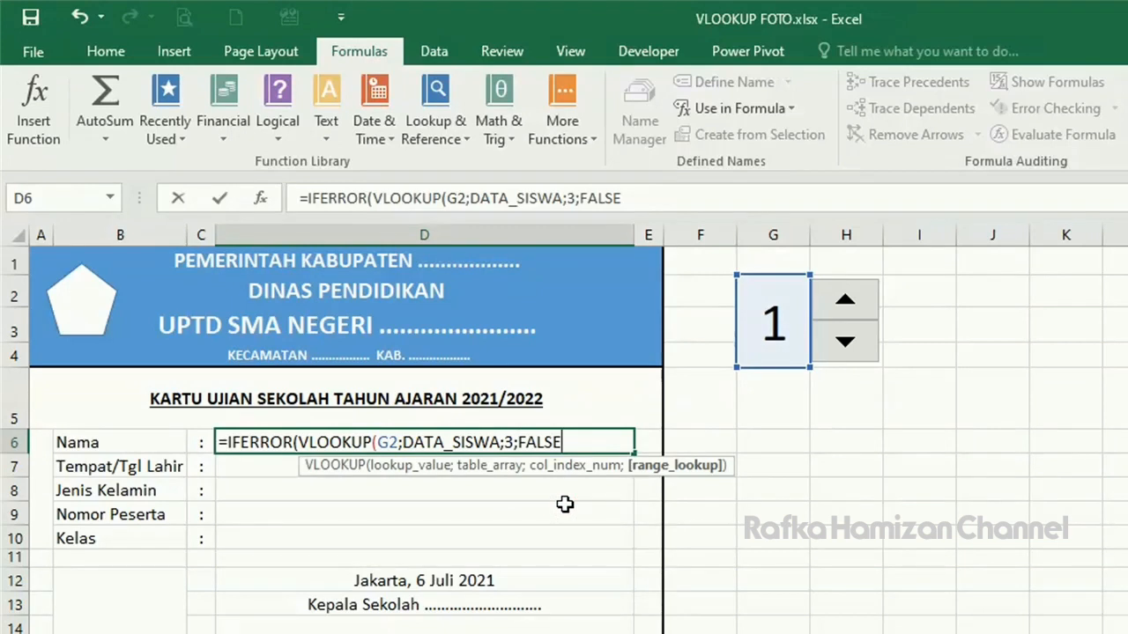
- Close the VLOOKUP, add " DATA KOSONG" as the IFERROR fallback text, and commit the formula in D6
{"action": "type", "text": ");"}
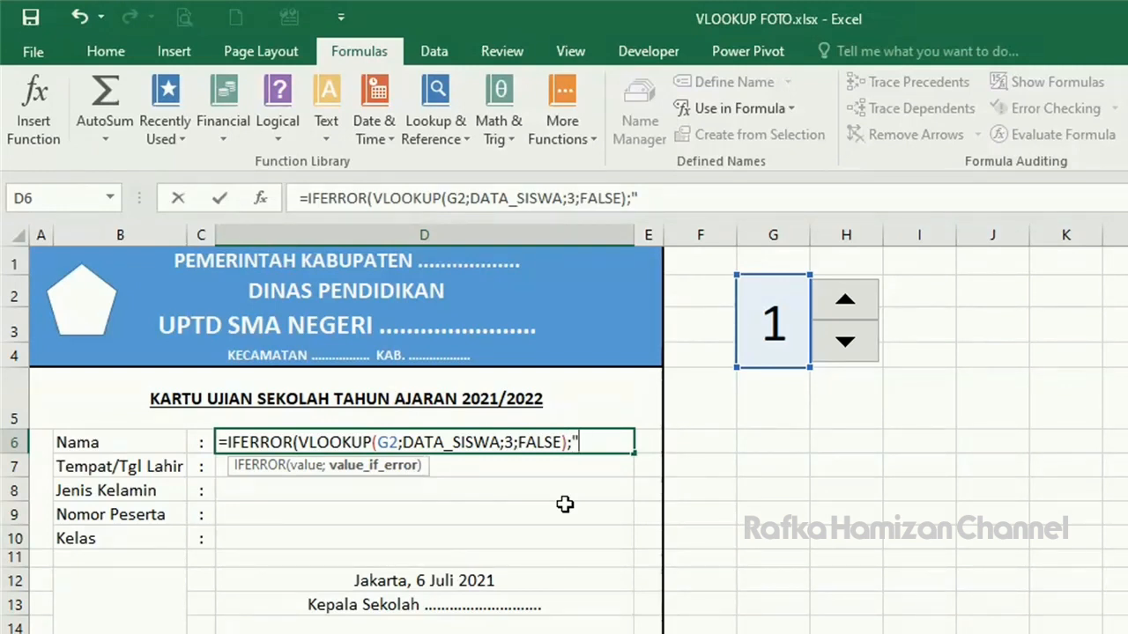
{"action": "type", "text": "\" DATA"}
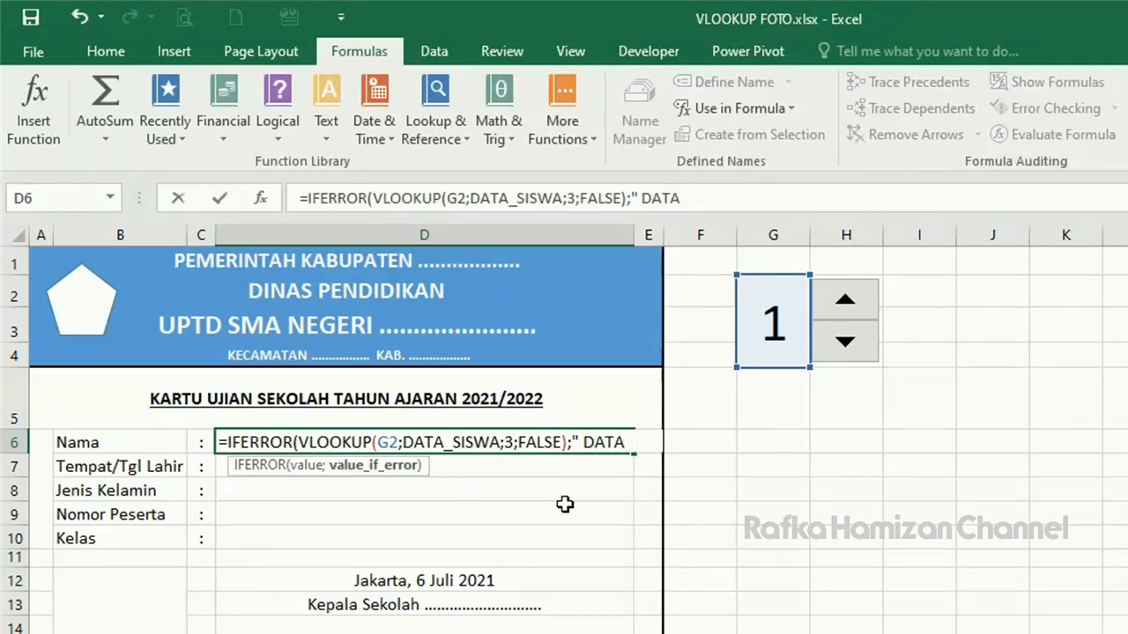
{"action": "type", "text": " KOSONG"}
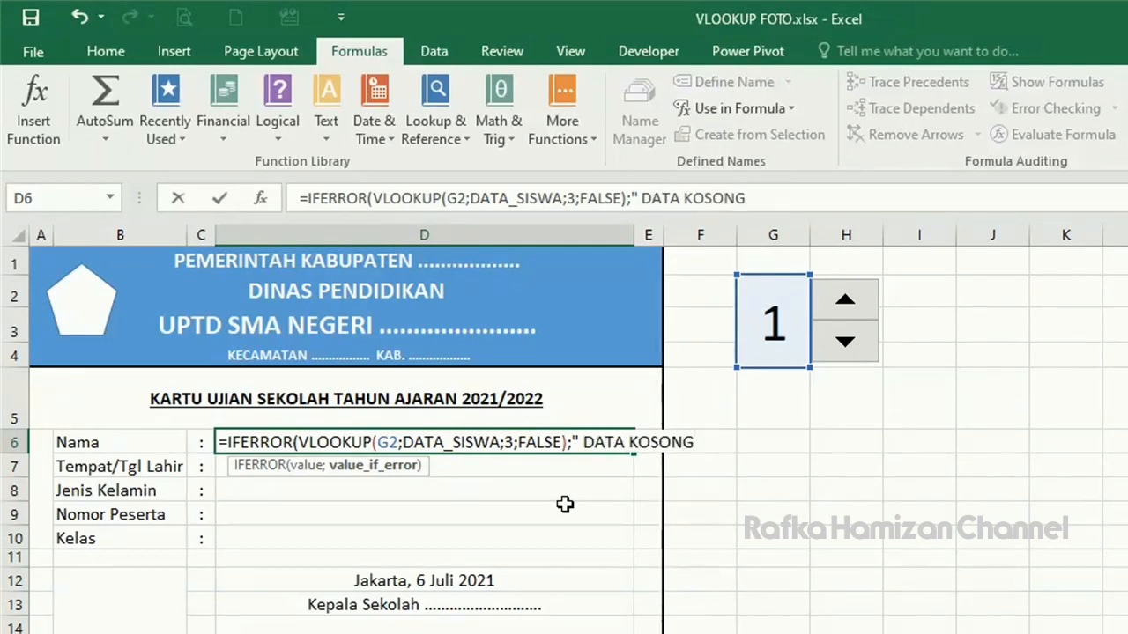
{"action": "type", "text": "\")"}
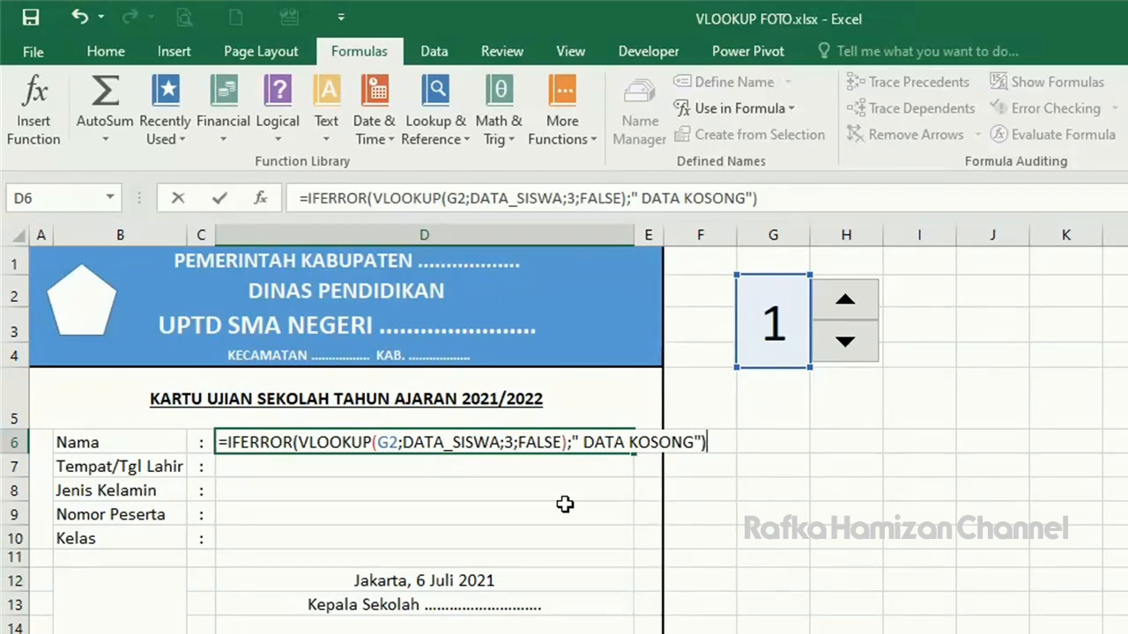
{"action": "key", "text": "Return"}
{"action": "key", "text": "Up"}
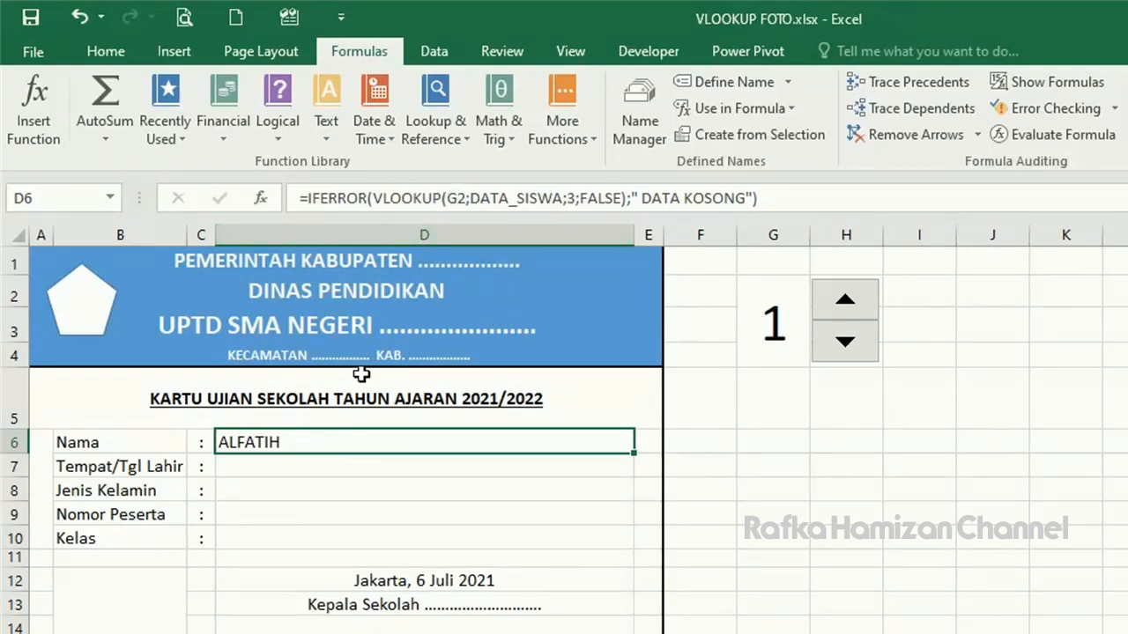
- Make the lookup reference in D6's formula absolute as $G$2 and fill the formula down through D10
{"action": "left_click", "coordinate": [451, 199]}
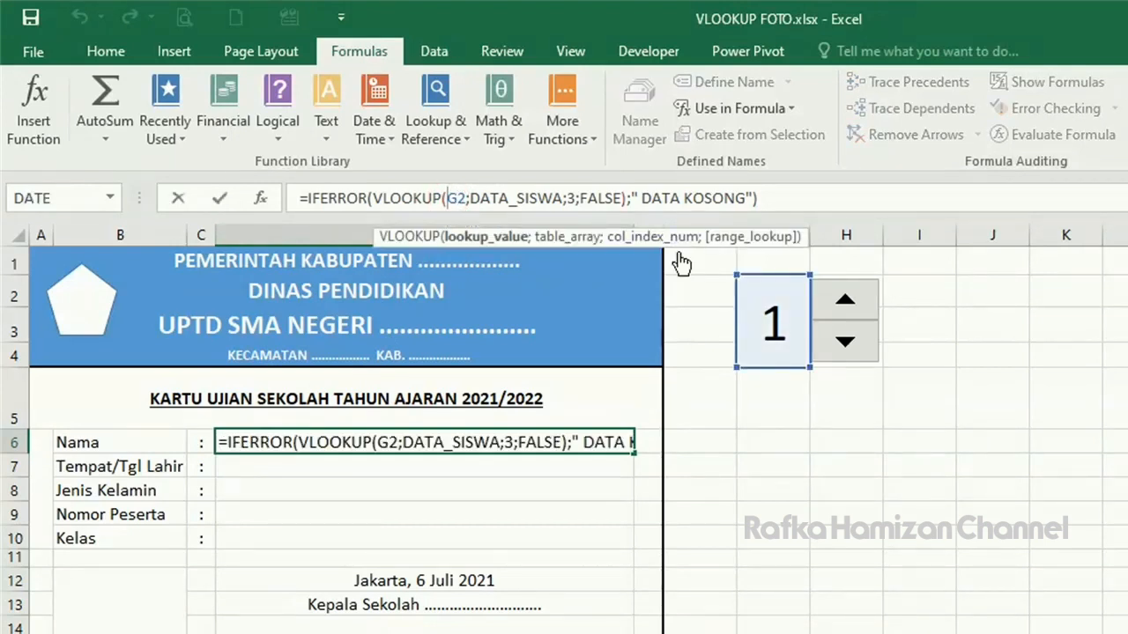
{"action": "type", "text": "$"}
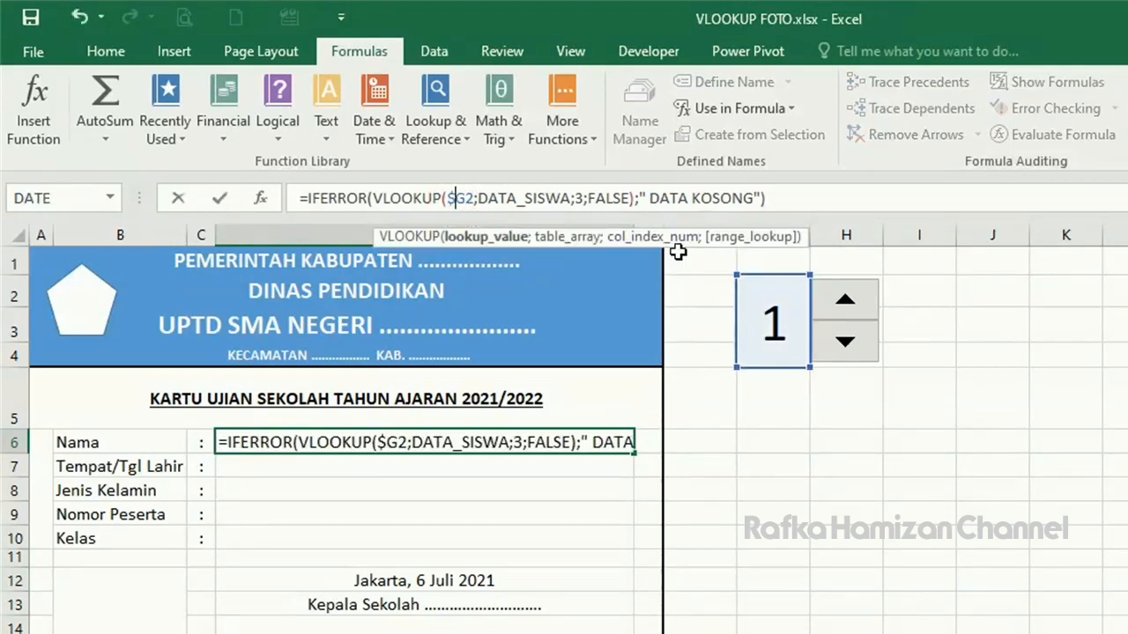
{"action": "left_click", "coordinate": [467, 198]}
{"action": "type", "text": "$"}
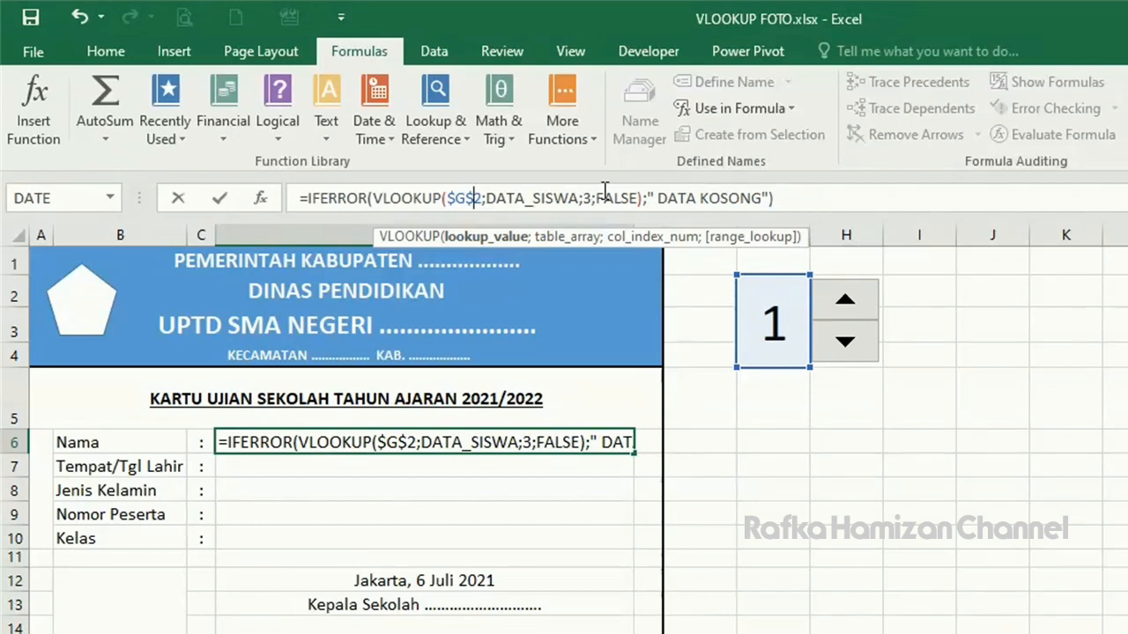
{"action": "key", "text": "Return"}
{"action": "key", "text": "Up"}
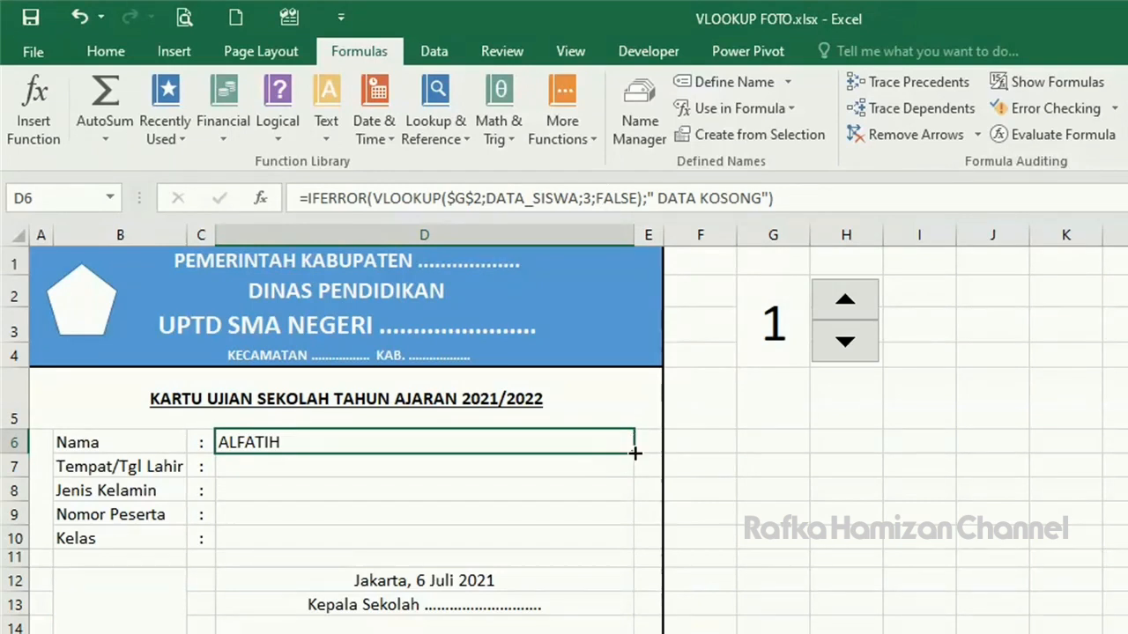
{"action": "left_click_drag", "start_coordinate": [634, 453], "coordinate": [642, 546]}
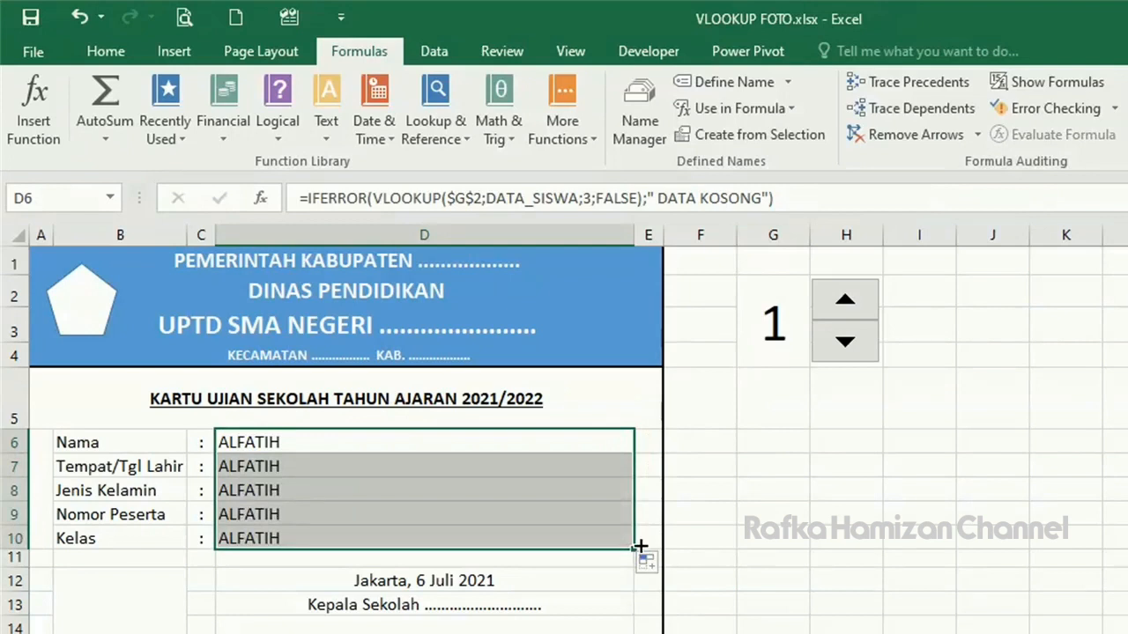
- Check the birth place and date column's number on Sheet1 and set D7's VLOOKUP column index to 4
{"action": "left_click", "coordinate": [269, 463]}
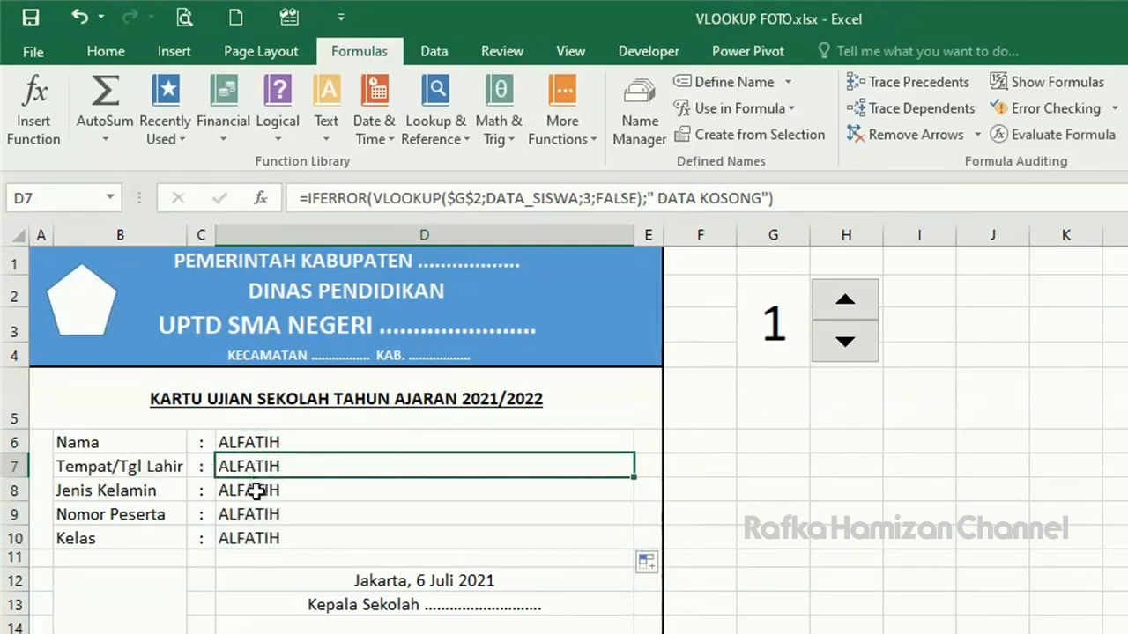
{"action": "left_click", "coordinate": [176, 633]}
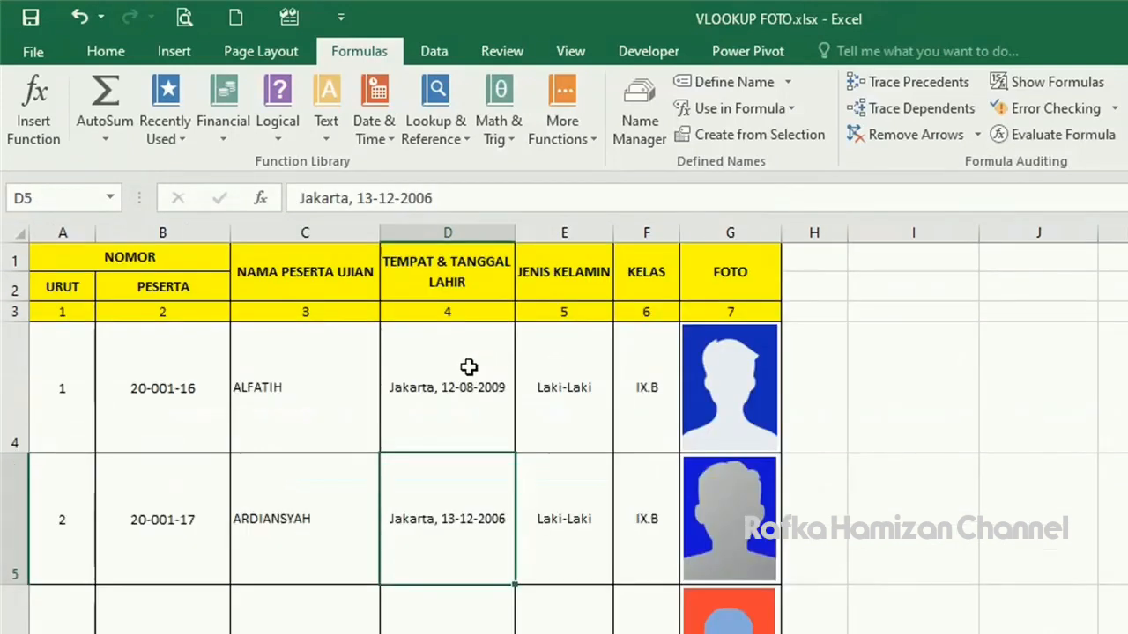
{"action": "left_click", "coordinate": [176, 633]}
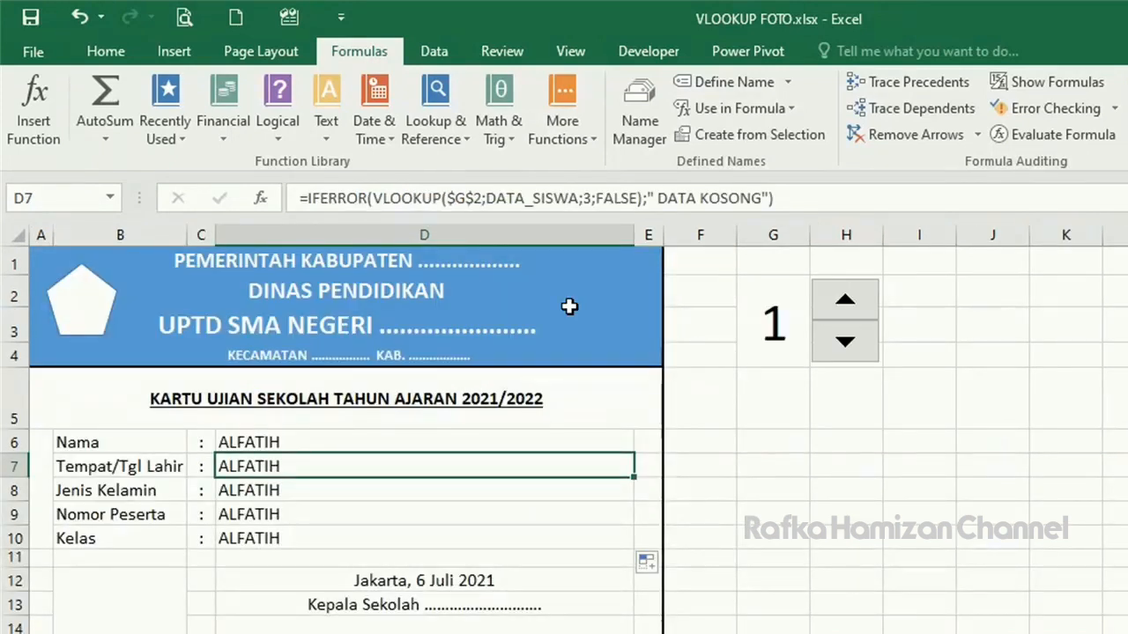
{"action": "left_click", "coordinate": [592, 198]}
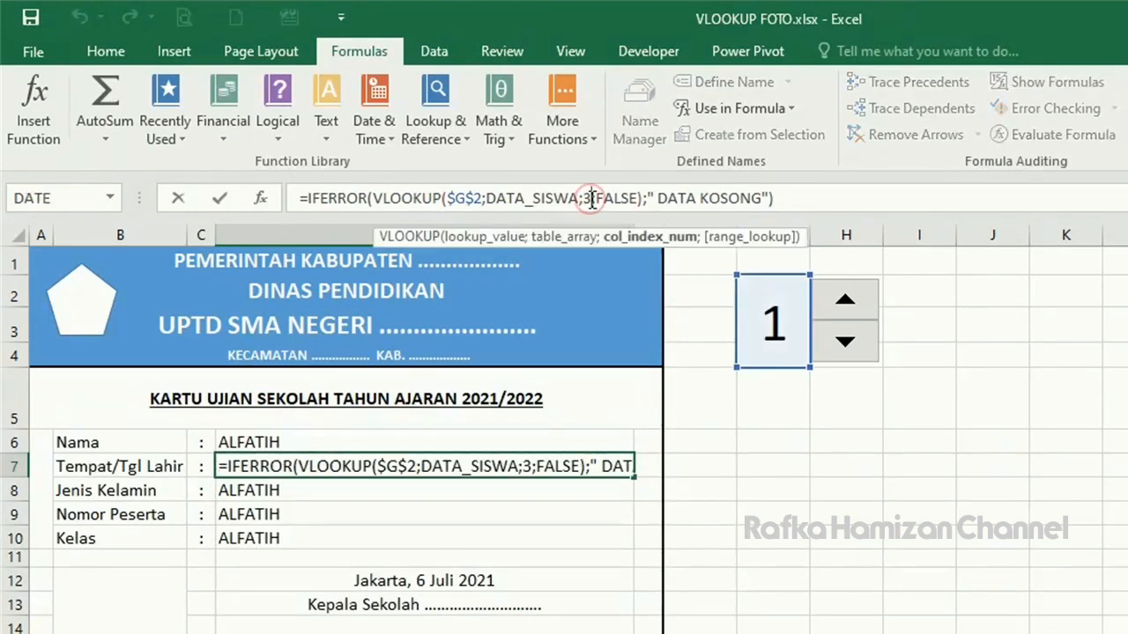
{"action": "key", "text": "BackSpace"}
{"action": "type", "text": "4"}
{"action": "key", "text": "Return"}
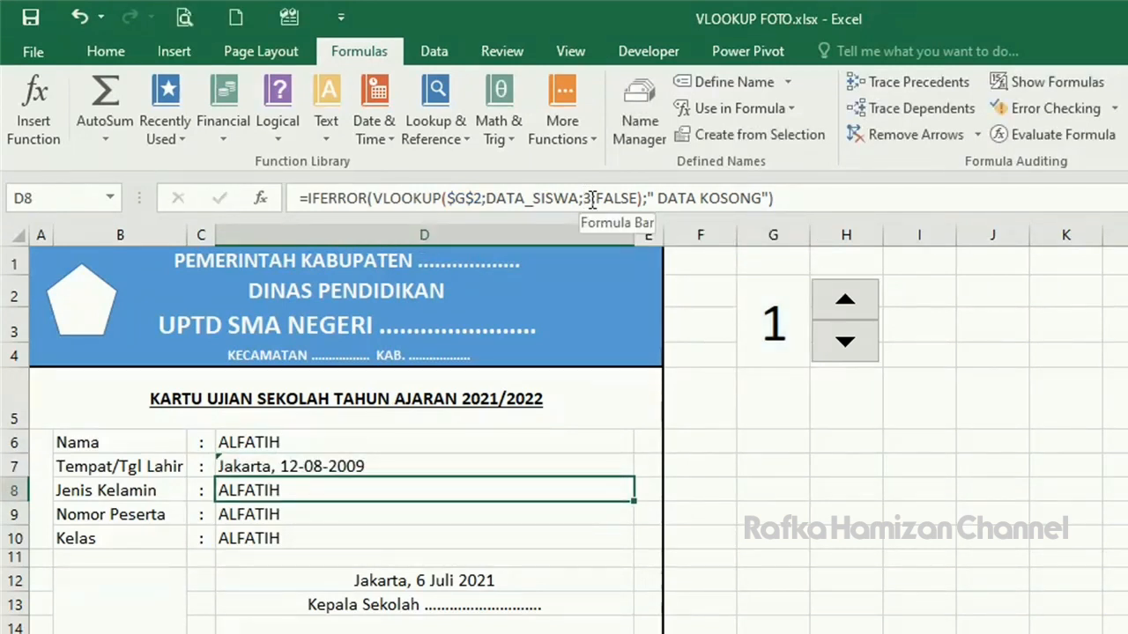
- Set the VLOOKUP column index to 5 in the Jenis Kelamin cell D8
{"action": "left_click", "coordinate": [592, 197]}
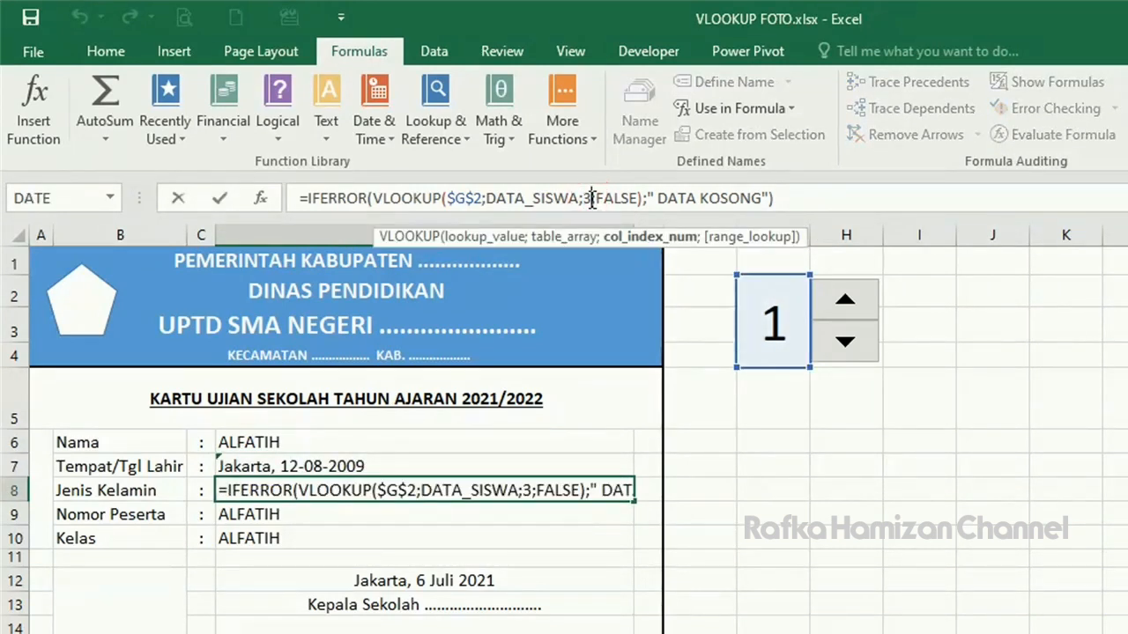
{"action": "key", "text": "BackSpace"}
{"action": "type", "text": "5"}
{"action": "key", "text": "Return"}
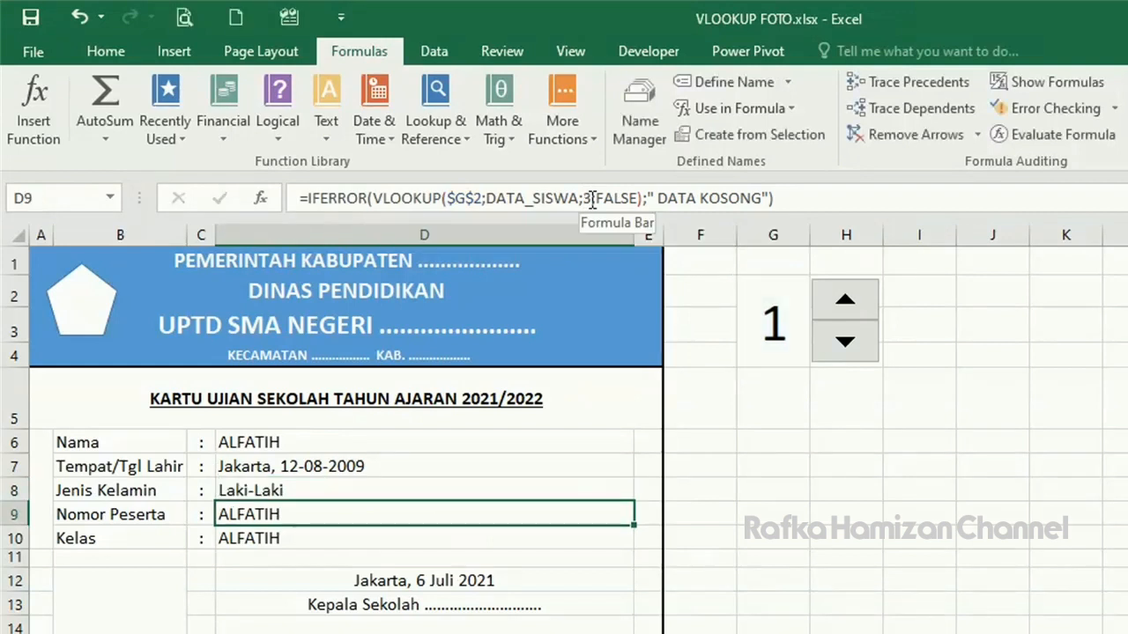
- Set the VLOOKUP column index to 2 in the Nomor Peserta cell D9
{"action": "left_click", "coordinate": [592, 197]}
{"action": "key", "text": "BackSpace"}
{"action": "type", "text": "2"}
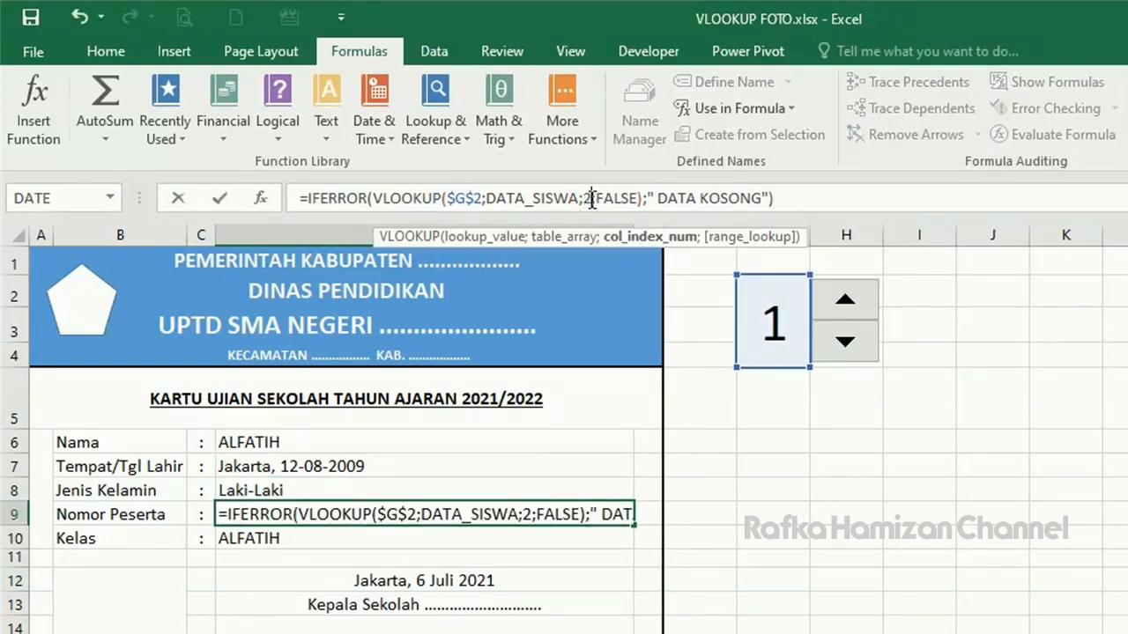
{"action": "key", "text": "Return"}
- Set the VLOOKUP column index to 6 in the Kelas cell D10
{"action": "left_click", "coordinate": [592, 197]}
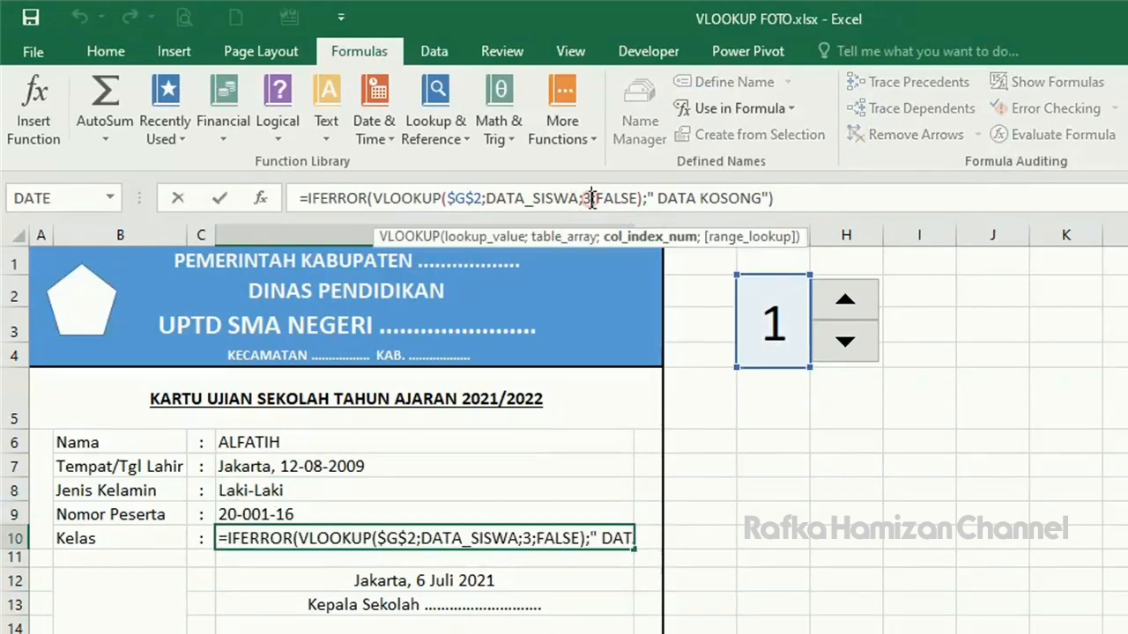
{"action": "key", "text": "BackSpace"}
{"action": "type", "text": "6"}
{"action": "key", "text": "Return"}
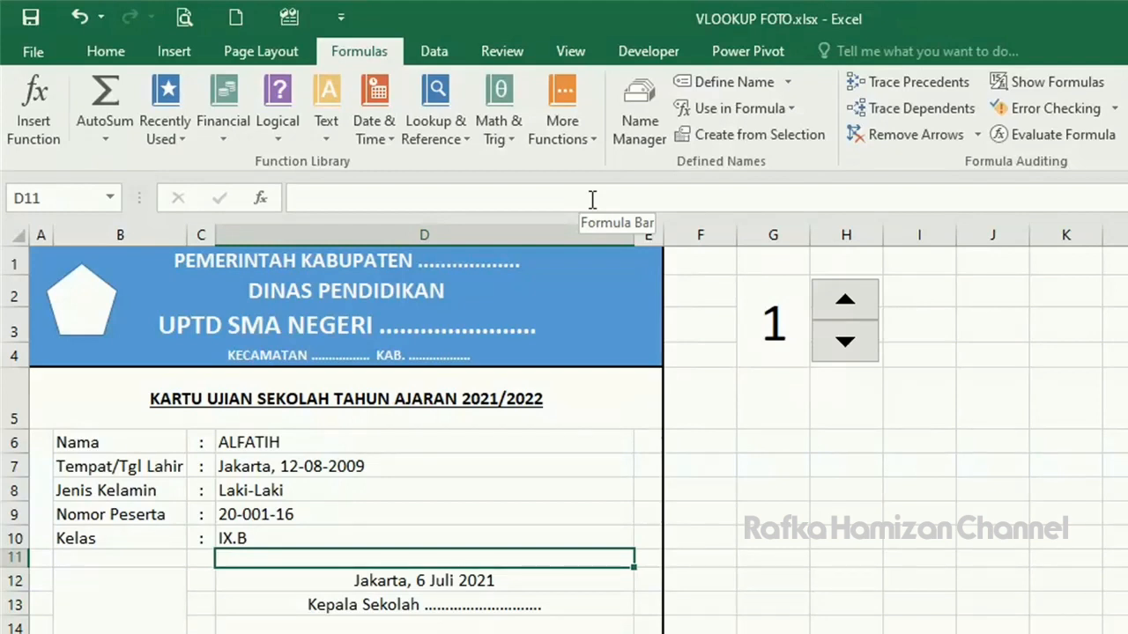
- Test the card's lookups by stepping the spin button number up to 5 and back down to 1
{"action": "left_click", "coordinate": [844, 302]}
{"action": "left_click", "coordinate": [845, 302]}
{"action": "left_click", "coordinate": [845, 302]}
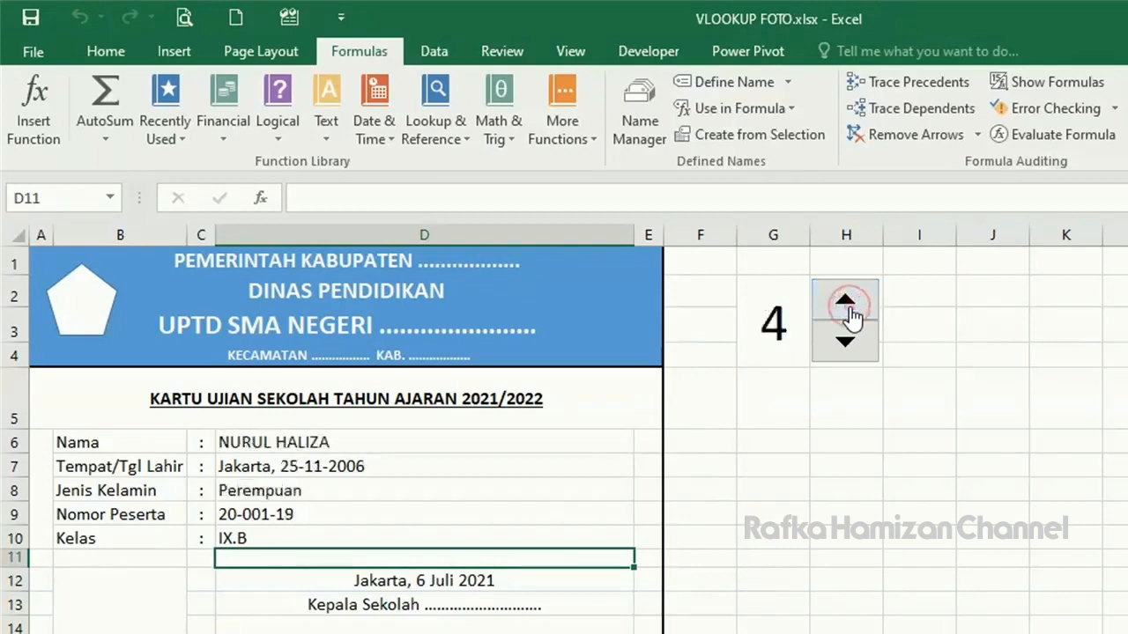
{"action": "left_click", "coordinate": [845, 302]}
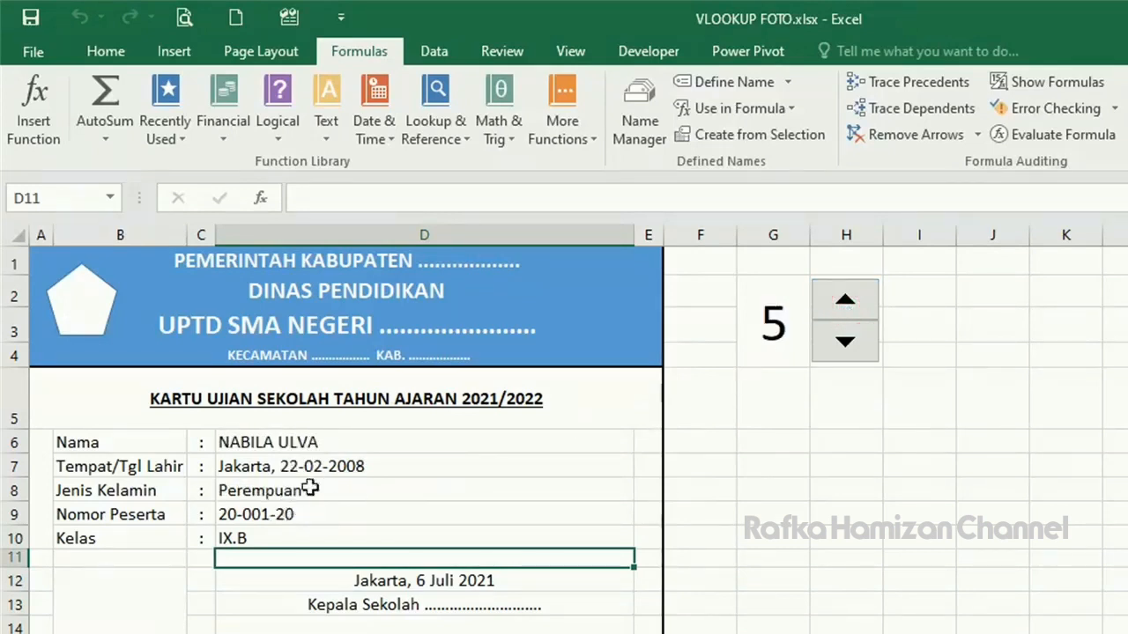
{"action": "left_click", "coordinate": [845, 348]}
{"action": "left_click", "coordinate": [844, 348]}
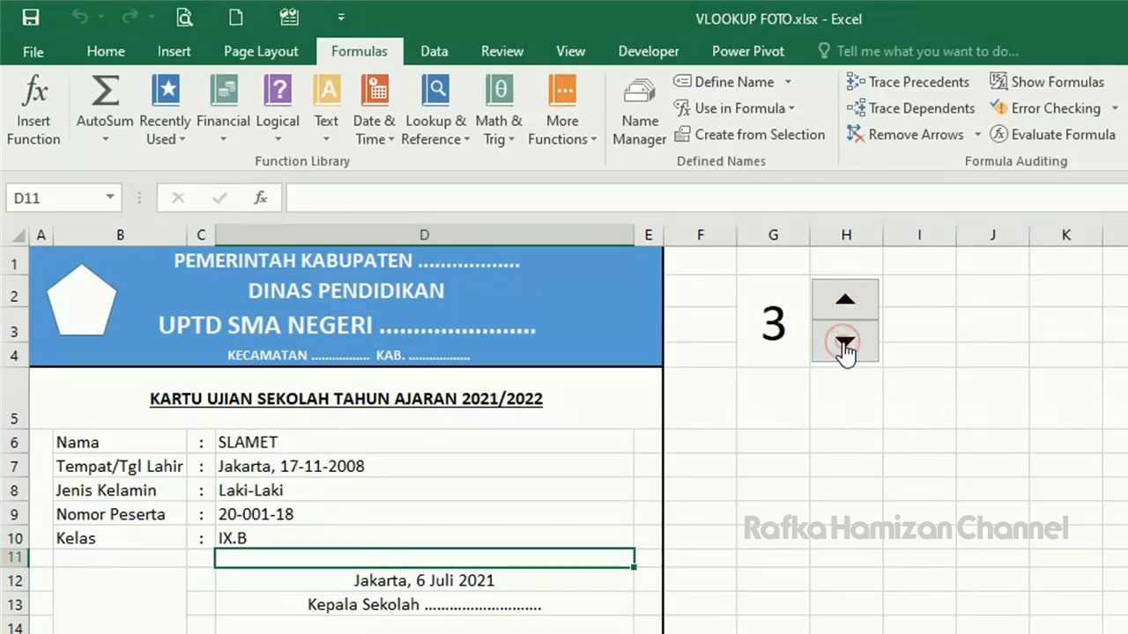
{"action": "left_click", "coordinate": [844, 346]}
{"action": "left_click", "coordinate": [845, 345]}
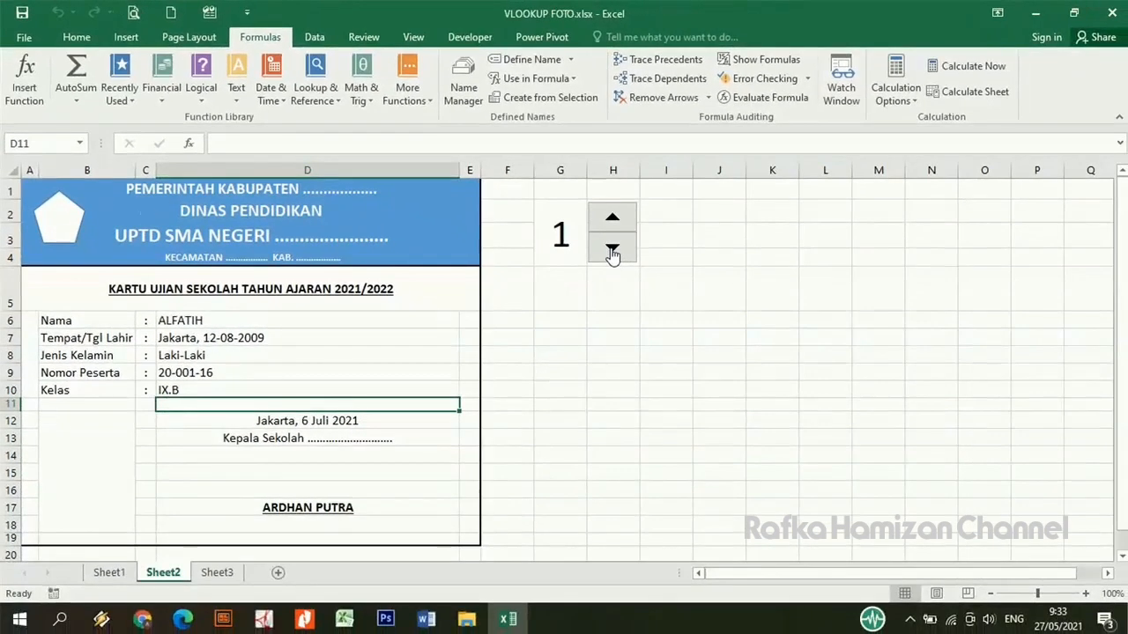
- Go to Sheet1 and try to select the first participant's FOTO cell directly
{"action": "left_click", "coordinate": [110, 573]}
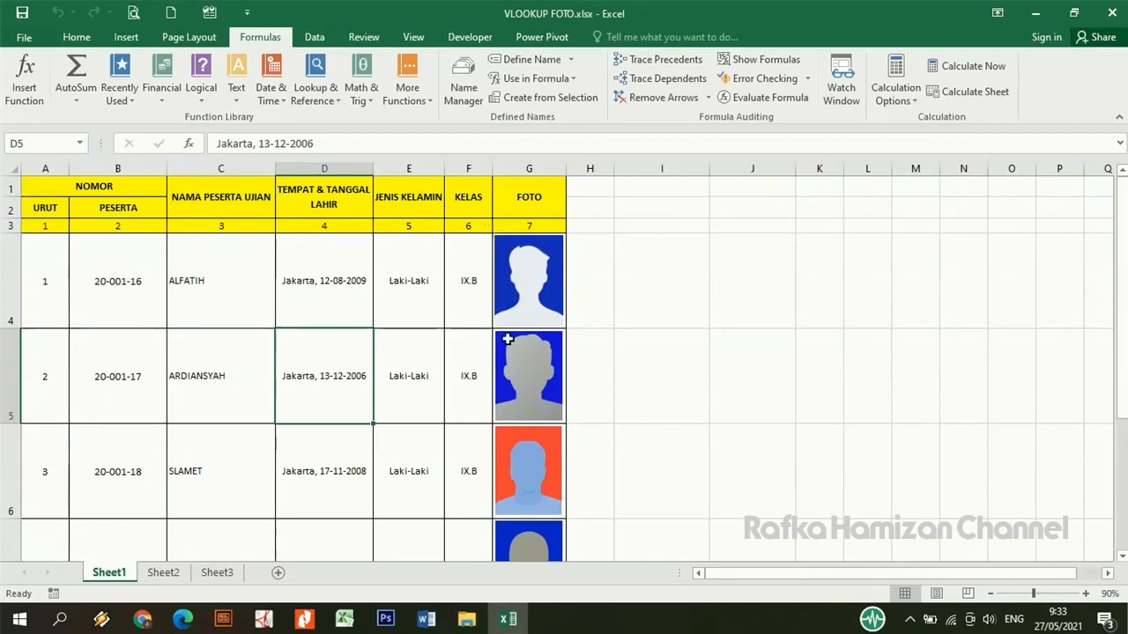
{"action": "left_click", "coordinate": [533, 290]}
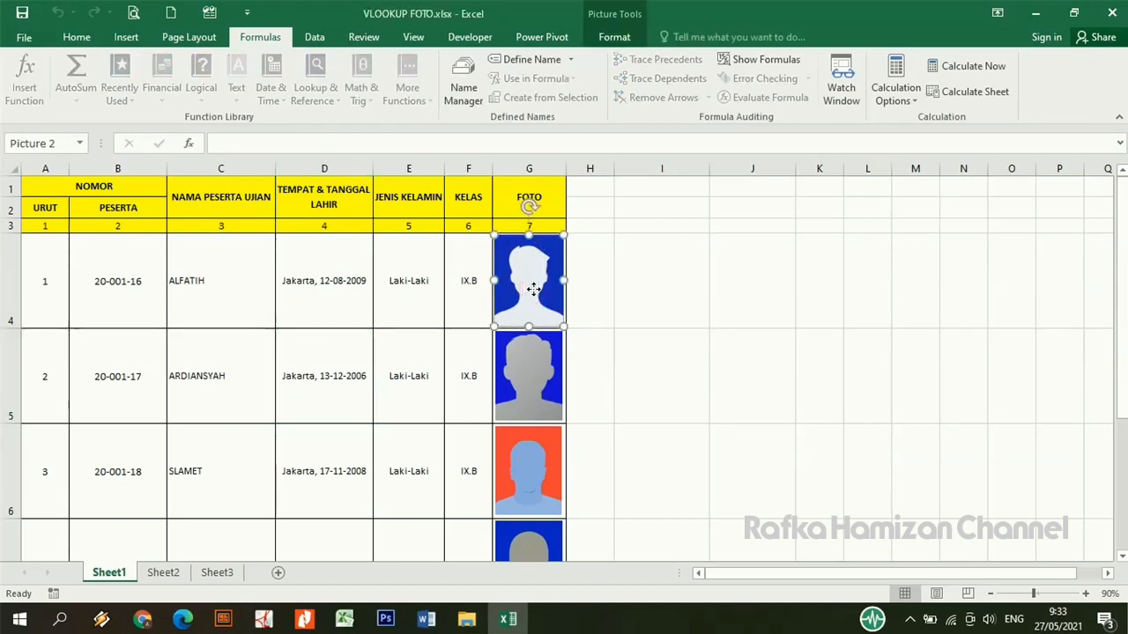
{"action": "left_click", "coordinate": [609, 269]}
{"action": "left_click", "coordinate": [634, 269]}
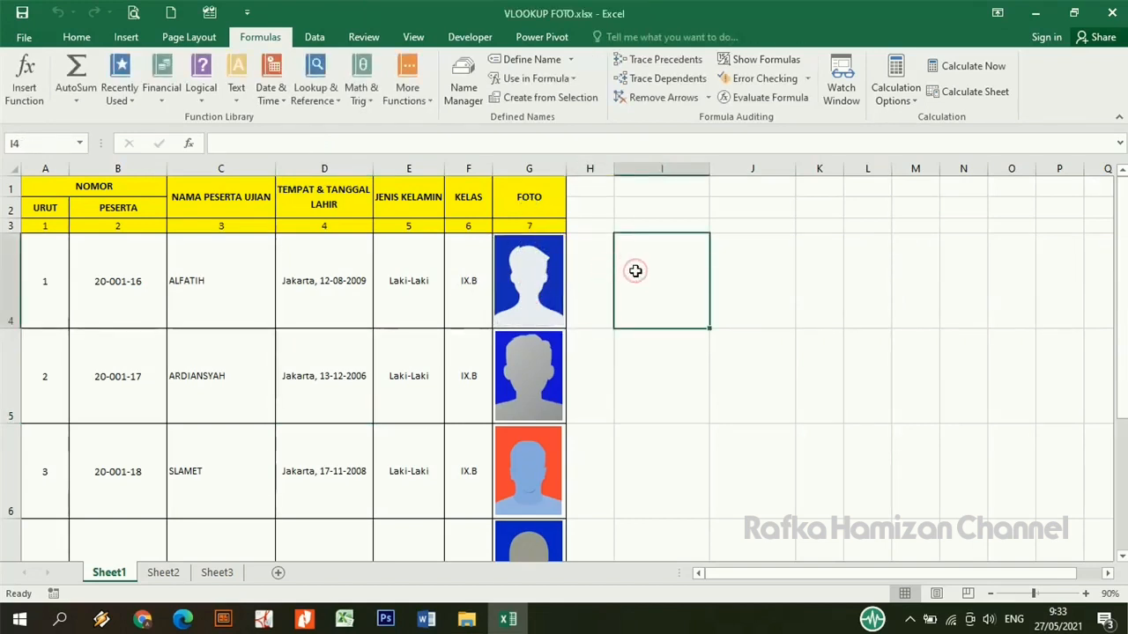
{"action": "left_click", "coordinate": [492, 267]}
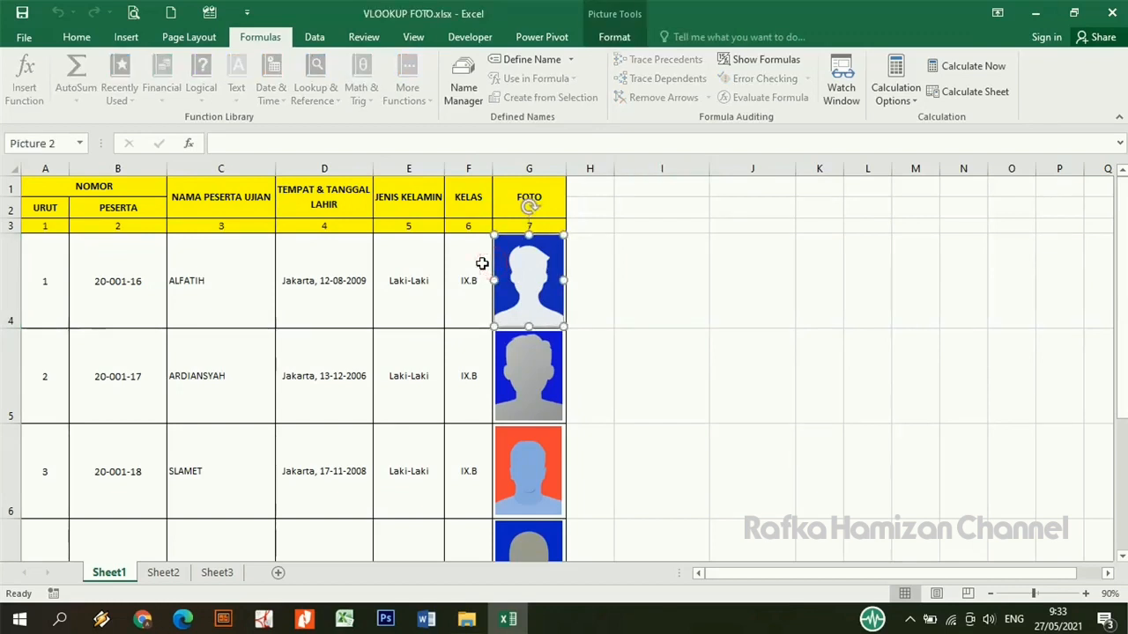
{"action": "left_click", "coordinate": [575, 264]}
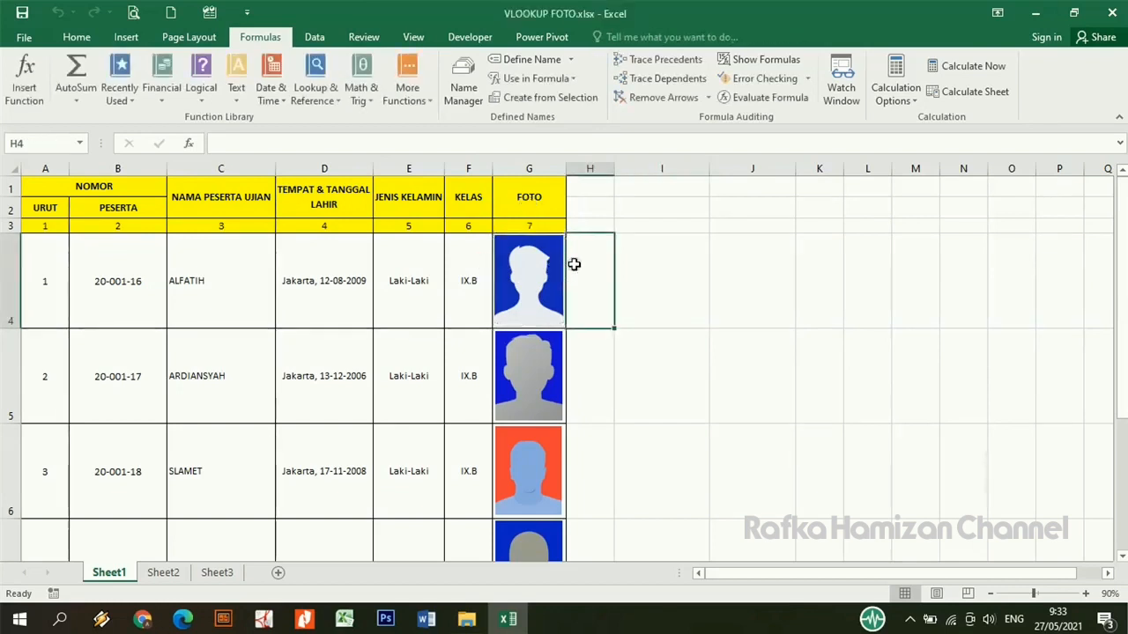
- Select cell G4 behind the first participant's photo, rather than the picture itself, and copy it
{"action": "left_click", "coordinate": [677, 298]}
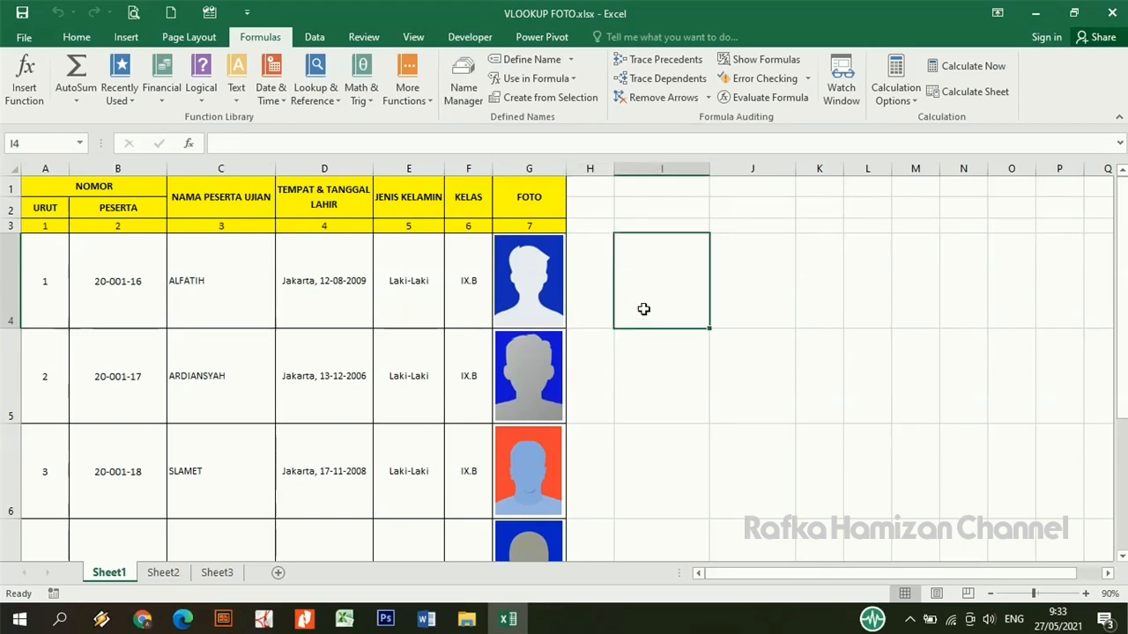
{"action": "key", "text": "Left"}
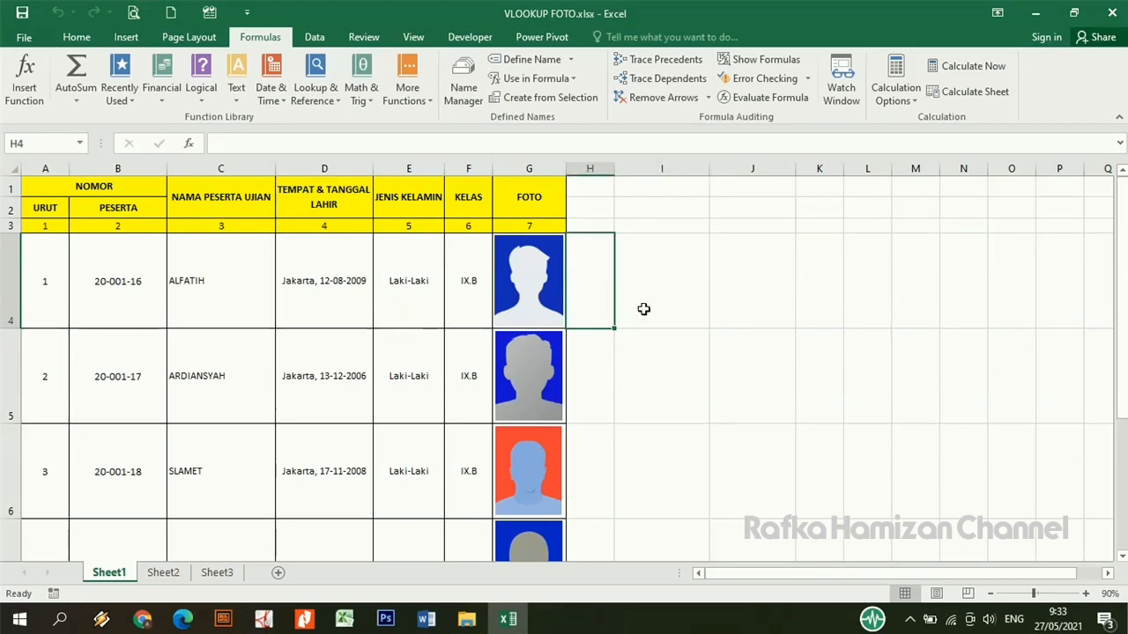
{"action": "key", "text": "Left"}
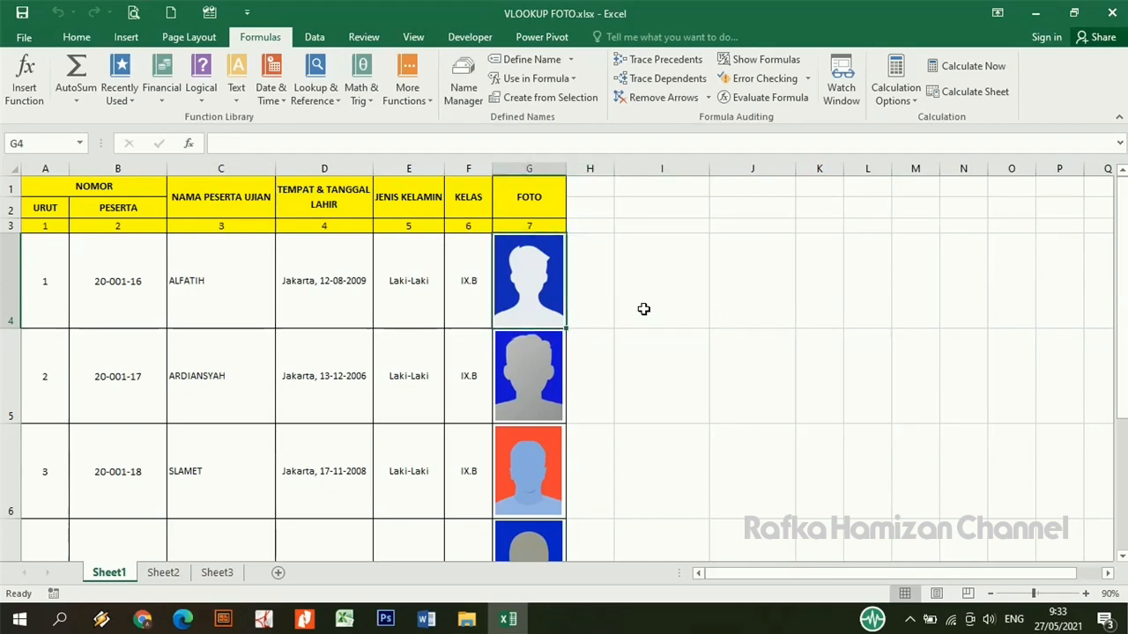
{"action": "key", "text": "Left"}
{"action": "key", "text": "Right"}
{"action": "key", "text": "Right"}
{"action": "key", "text": "Left"}
{"action": "left_click", "coordinate": [77, 37]}
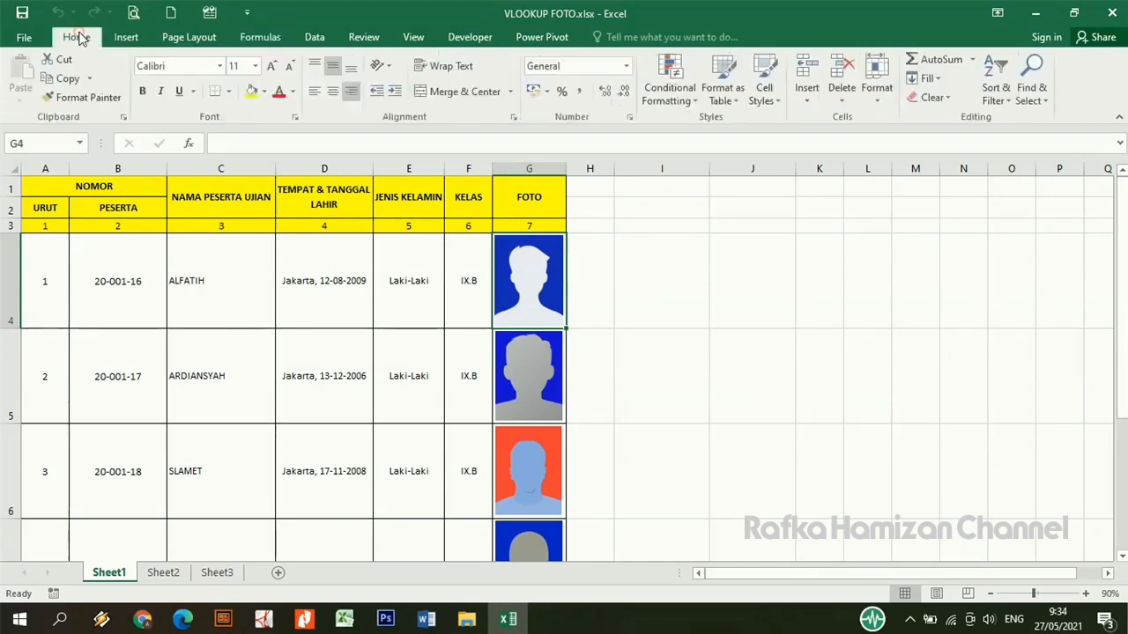
{"action": "left_click", "coordinate": [72, 80]}
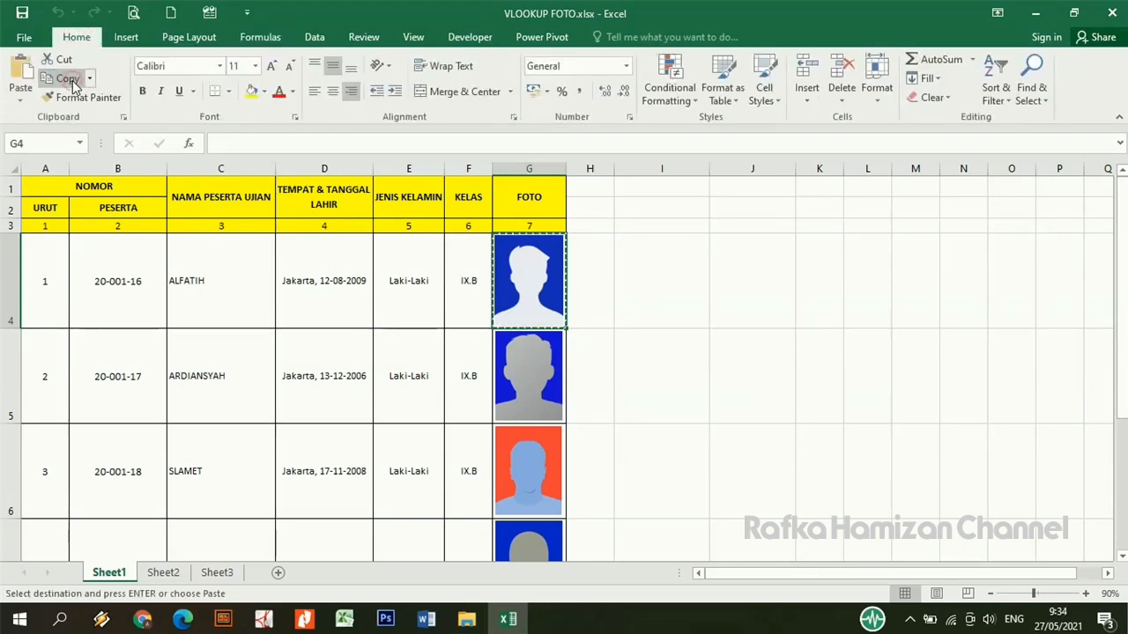
- Paste the copied cell on Sheet2 as a linked picture, placed below Kelas in column B and sized about 3.65 cm high by 2.83 cm wide
{"action": "left_click", "coordinate": [163, 572]}
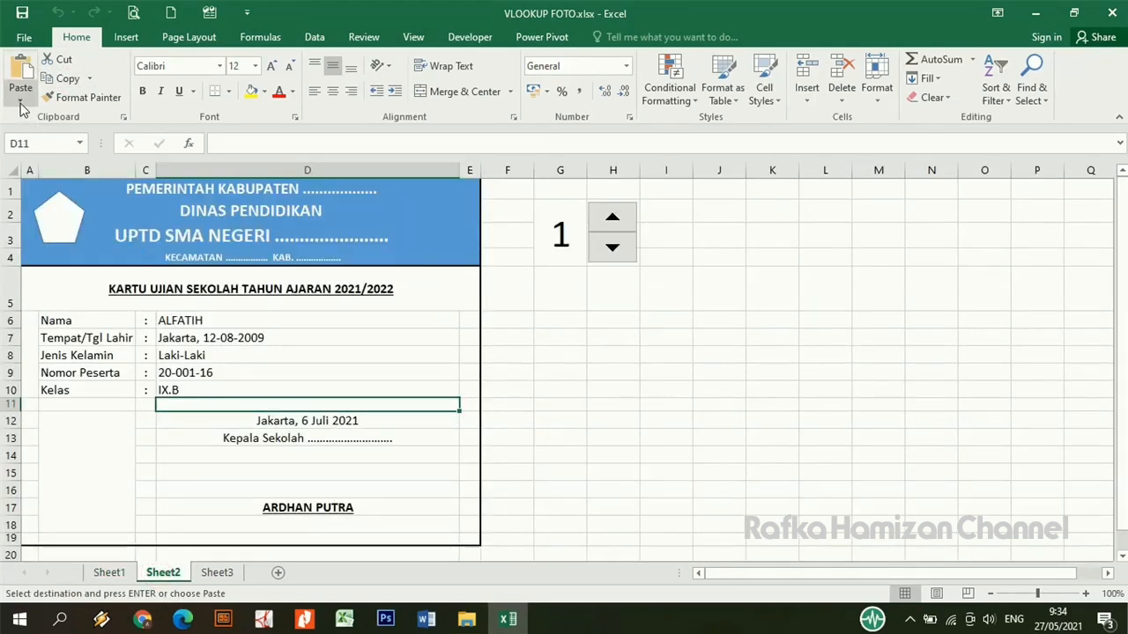
{"action": "left_click", "coordinate": [22, 106]}
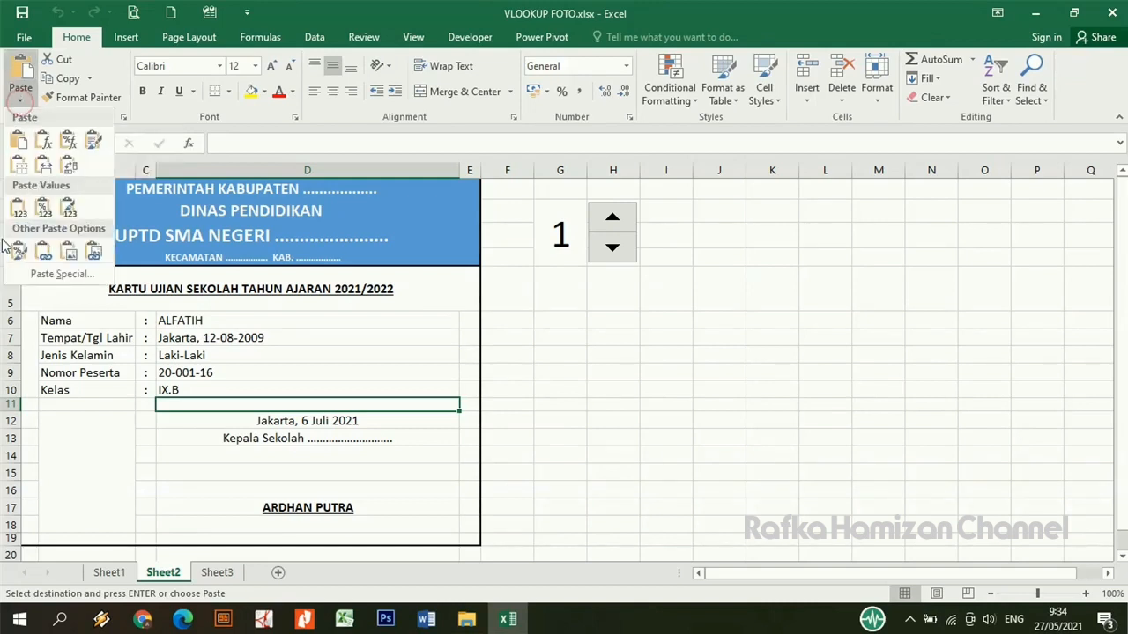
{"action": "left_click", "coordinate": [94, 254]}
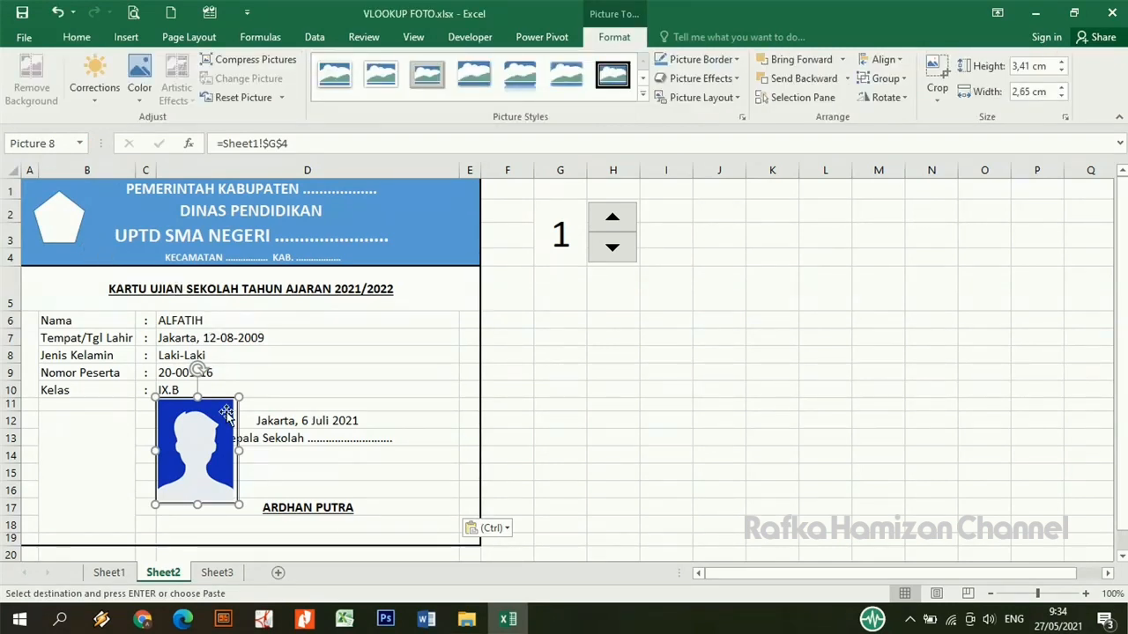
{"action": "left_click_drag", "start_coordinate": [227, 414], "coordinate": [112, 429]}
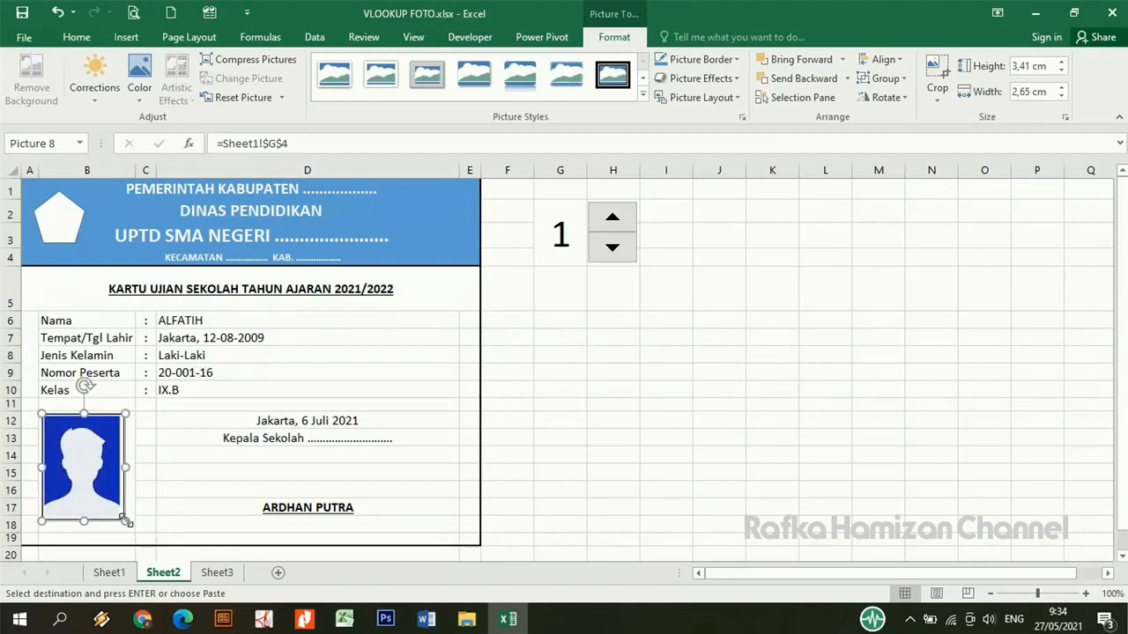
{"action": "left_click_drag", "start_coordinate": [126, 519], "coordinate": [132, 529]}
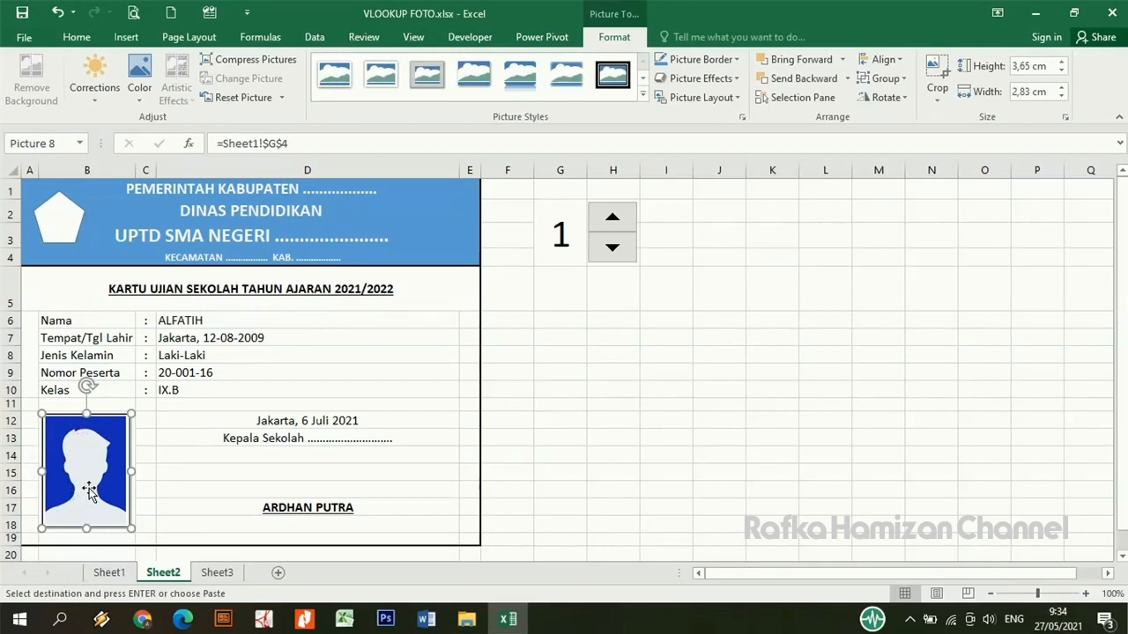
- Start defining a new workbook-scope name called FOTO
{"action": "left_click", "coordinate": [258, 40]}
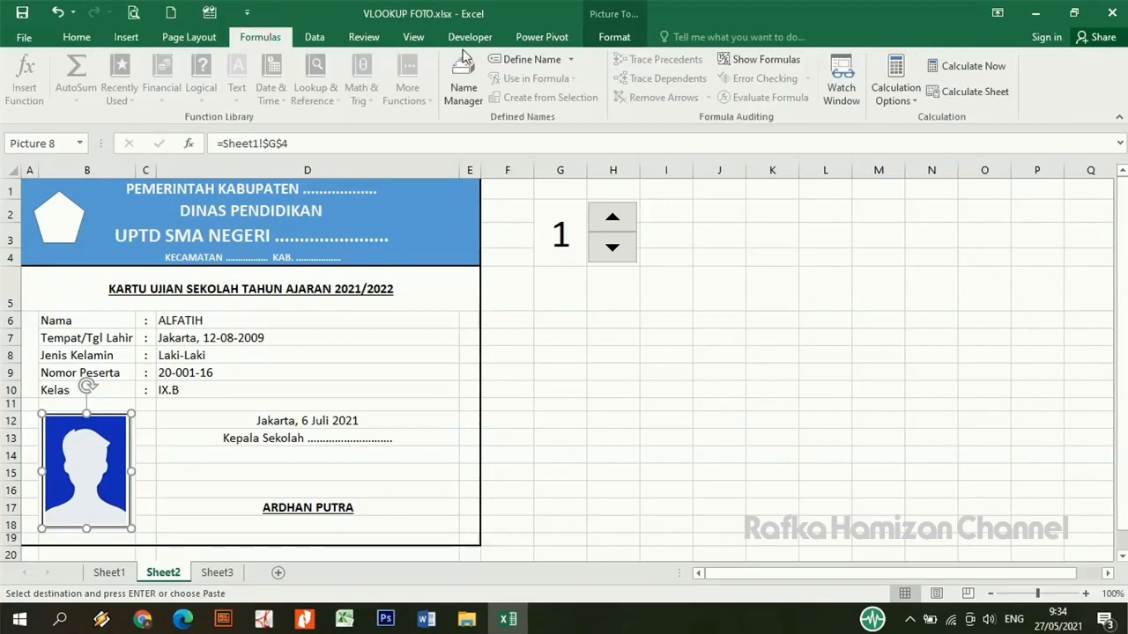
{"action": "left_click", "coordinate": [519, 62]}
{"action": "left_click", "coordinate": [539, 134]}
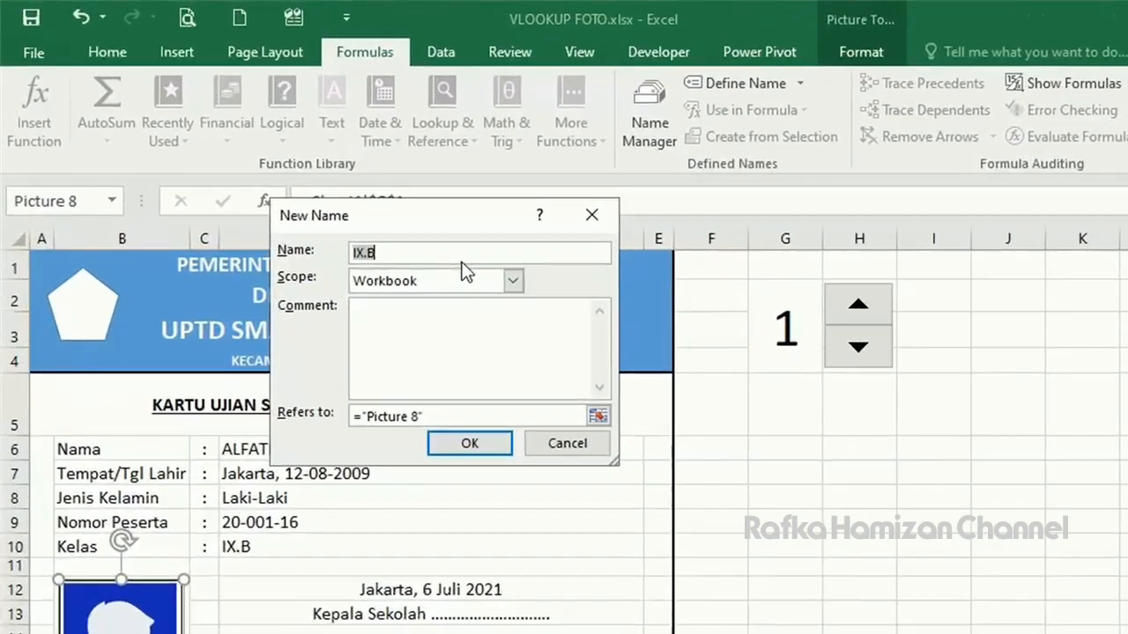
{"action": "type", "text": "F"}
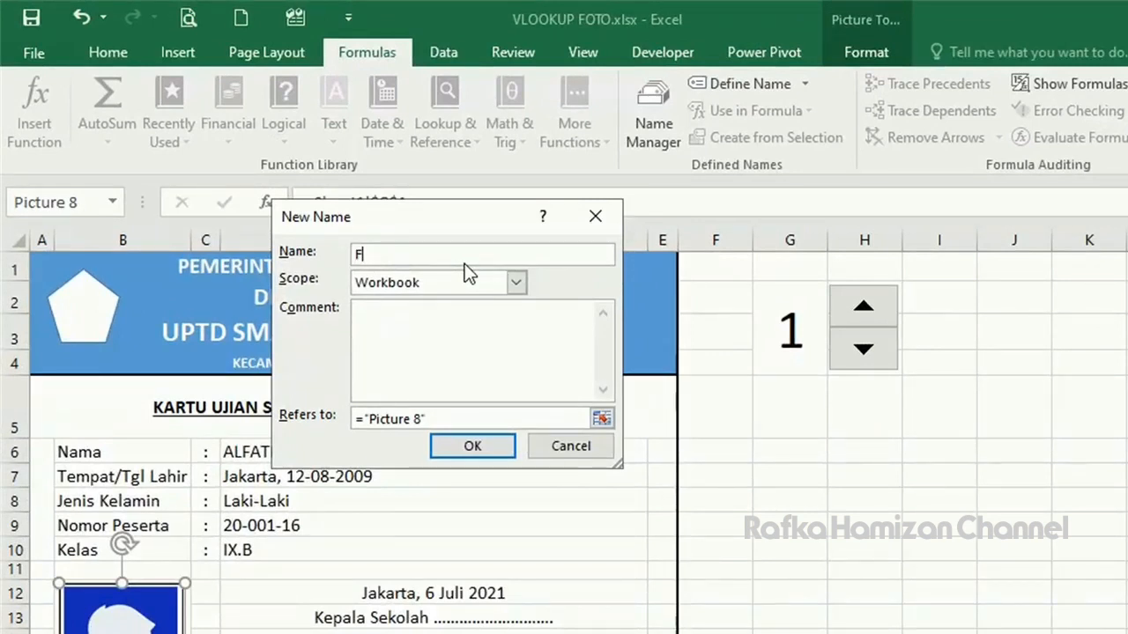
{"action": "type", "text": "OTO"}
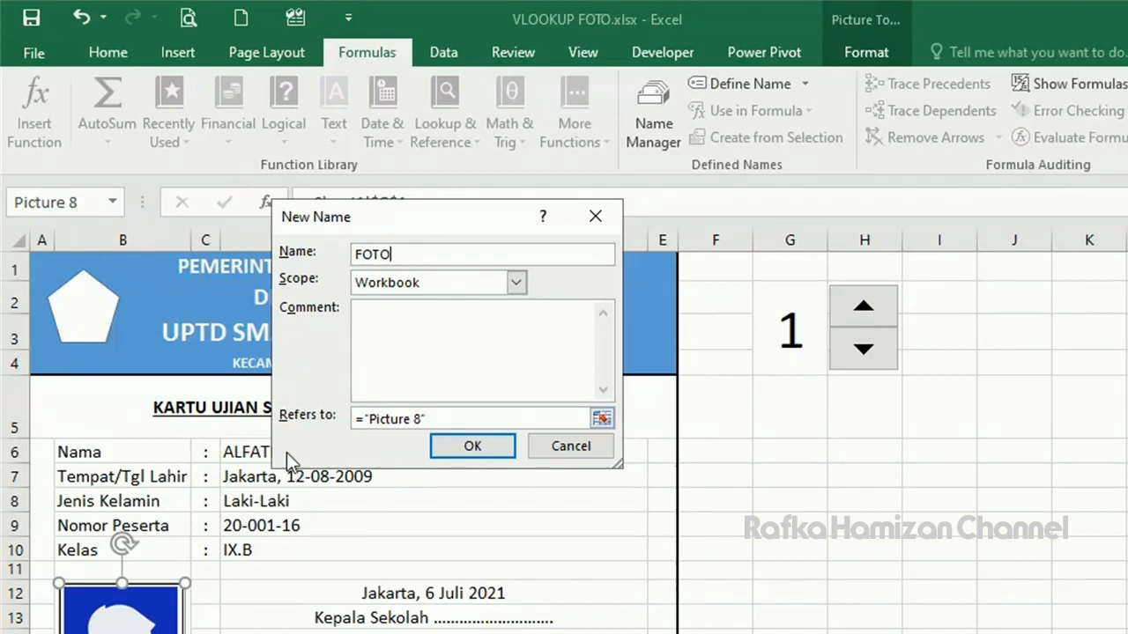
- Replace the FOTO name's reference with an INDEX formula over the Sheet1 photo cells, beginning =INDEX(Sheet1!$G$4:$G$9
{"action": "left_click_drag", "start_coordinate": [457, 419], "coordinate": [353, 419]}
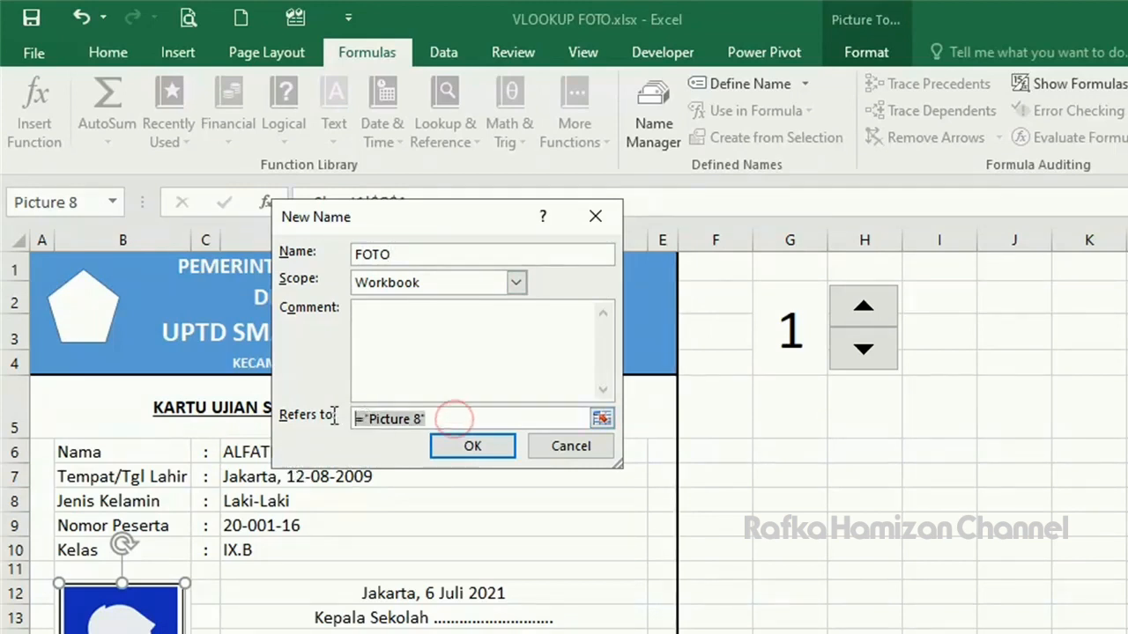
{"action": "key", "text": "BackSpace"}
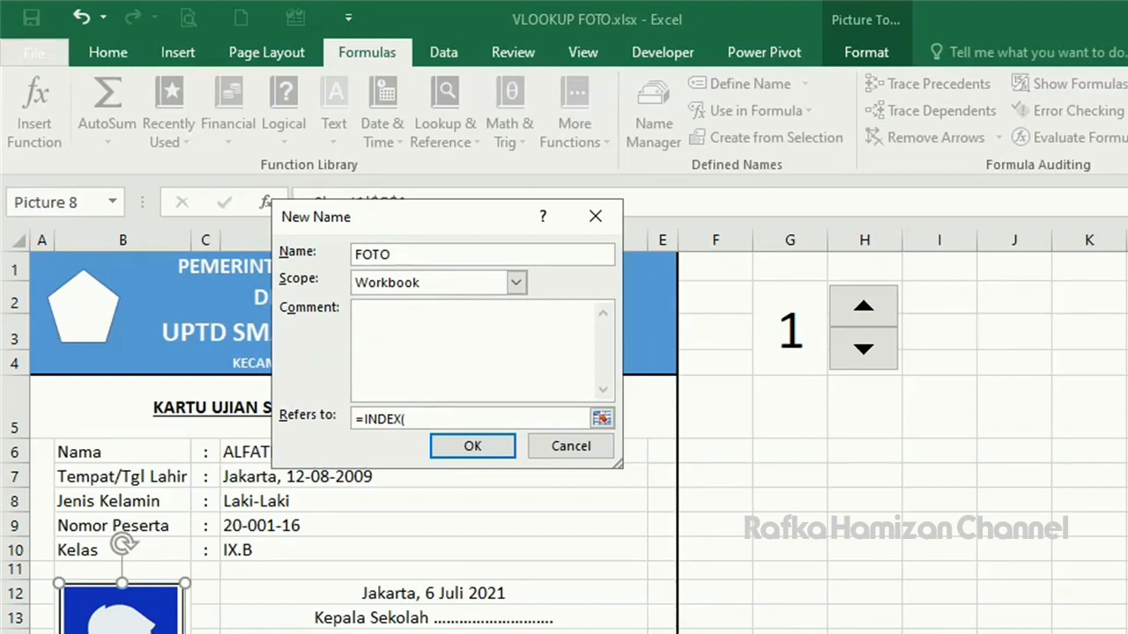
{"action": "key", "text": "ctrl+Page_Up"}
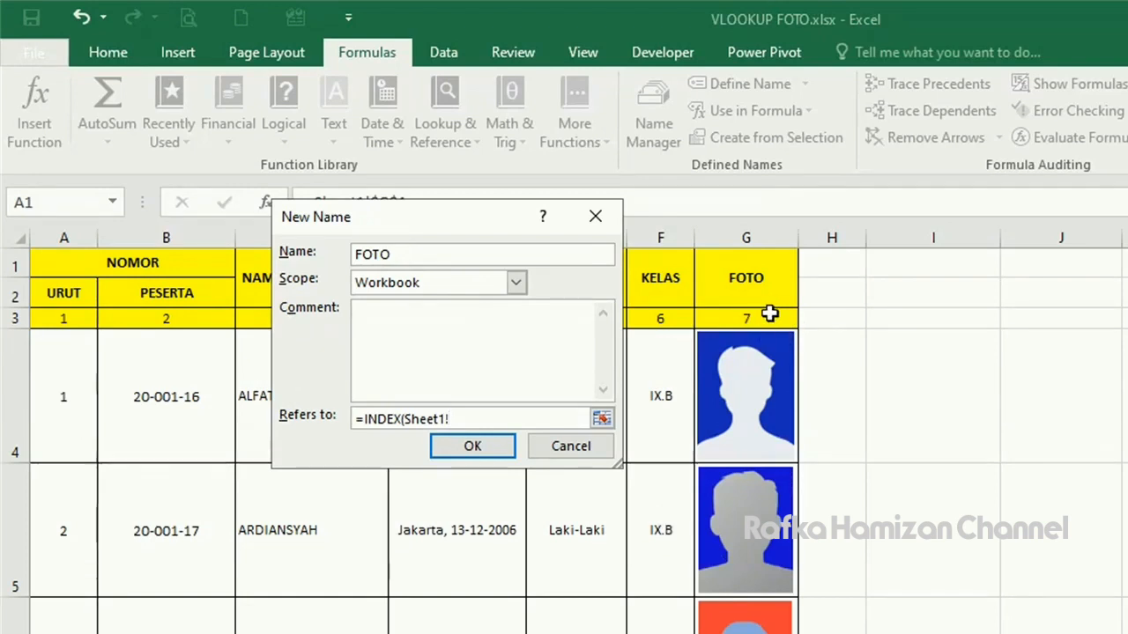
{"action": "left_click_drag", "start_coordinate": [770, 315], "coordinate": [774, 630]}
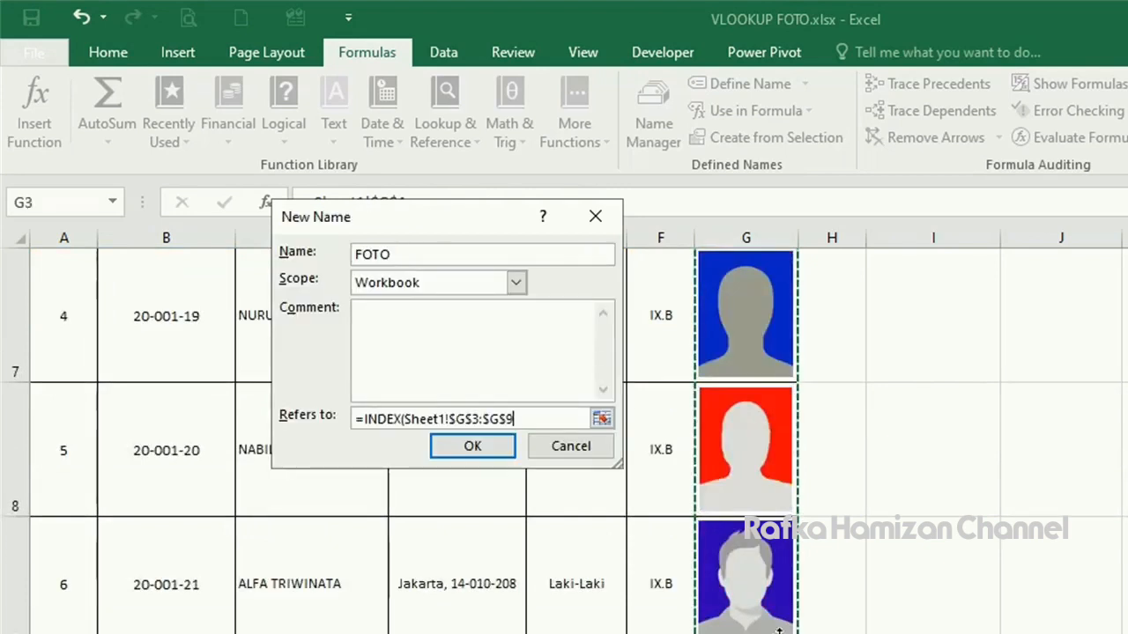
{"action": "scroll", "coordinate": [775, 633], "scroll_direction": "up", "scroll_amount": 1}
{"action": "scroll", "coordinate": [758, 616], "scroll_direction": "up", "scroll_amount": 2}
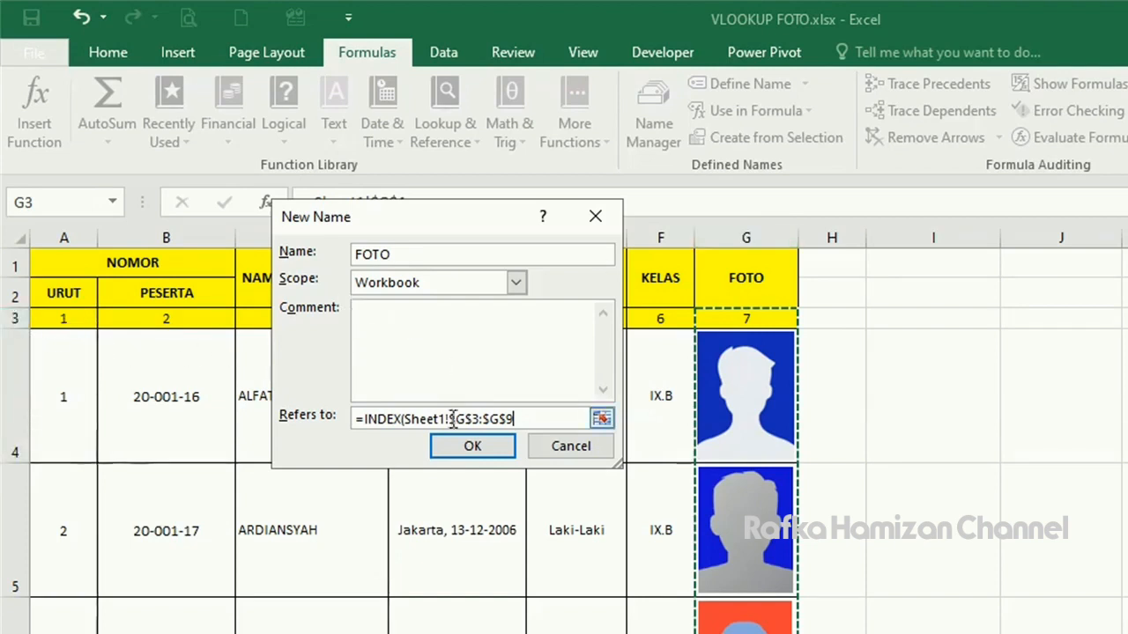
{"action": "left_click", "coordinate": [480, 419]}
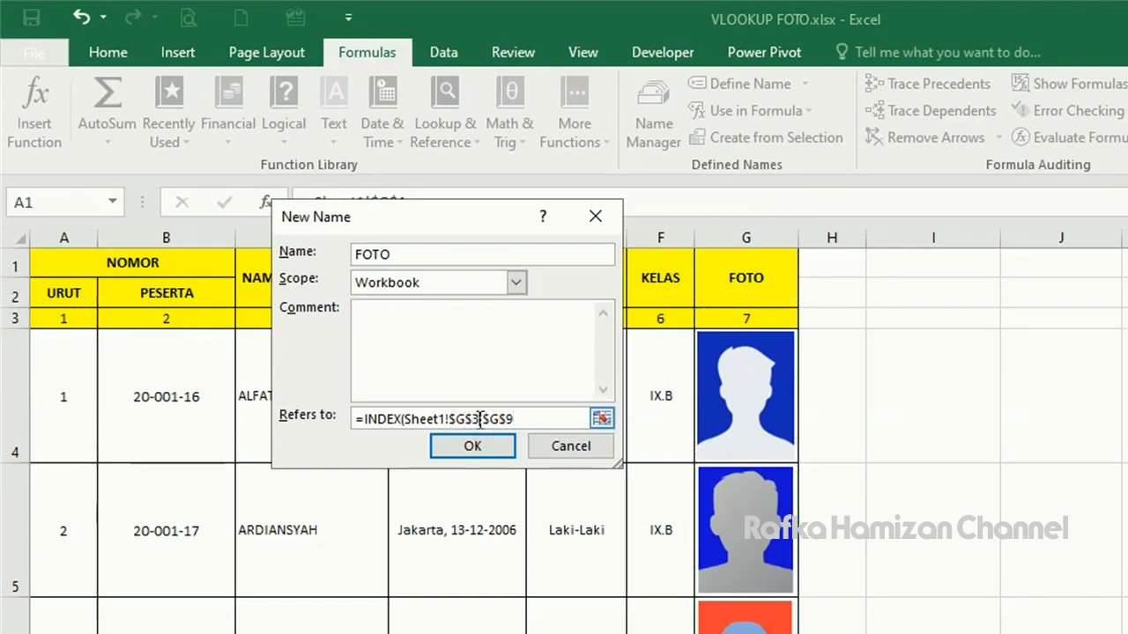
{"action": "key", "text": "BackSpace"}
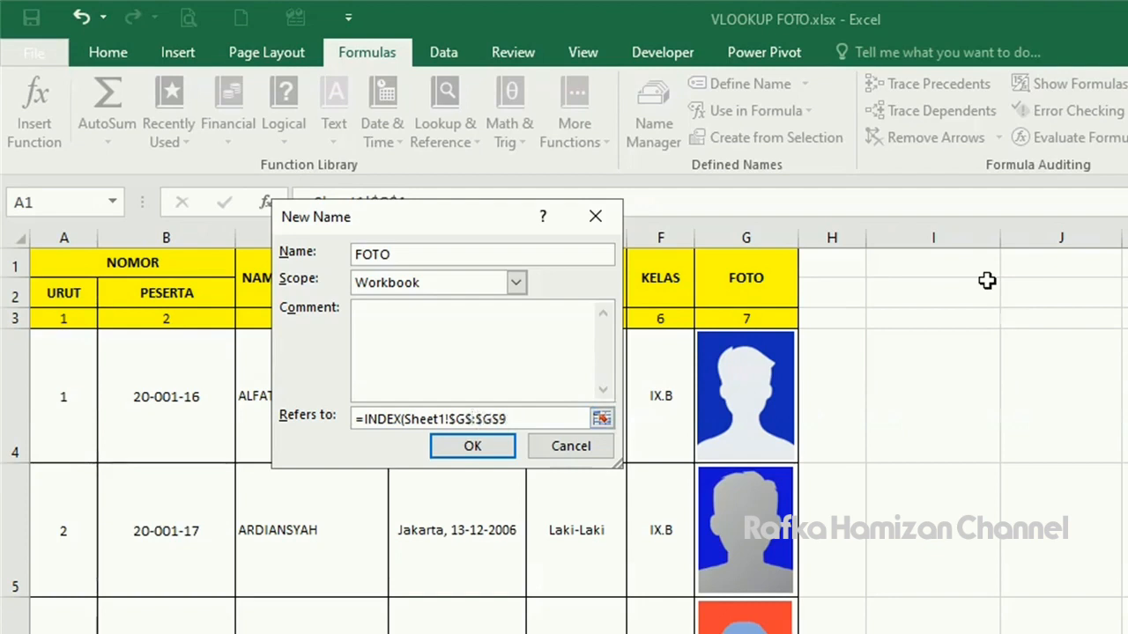
{"action": "type", "text": "4"}
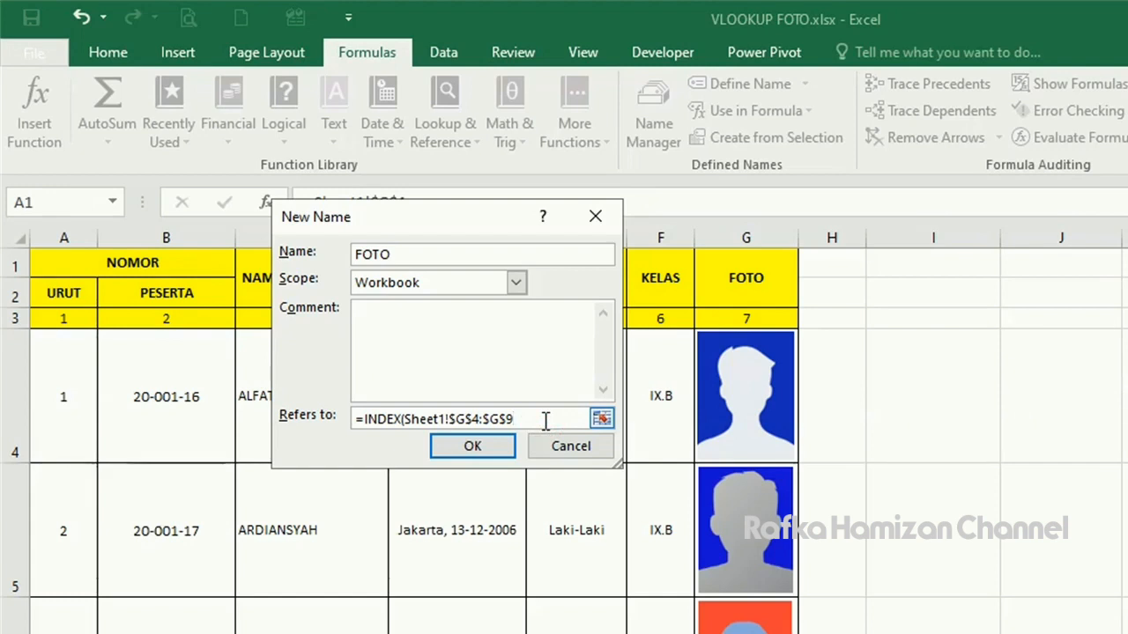
- Add a MATCH function as the INDEX row argument, using the Nama cell Sheet2!$D$6 as its lookup value
{"action": "type", "text": "MATCH("}
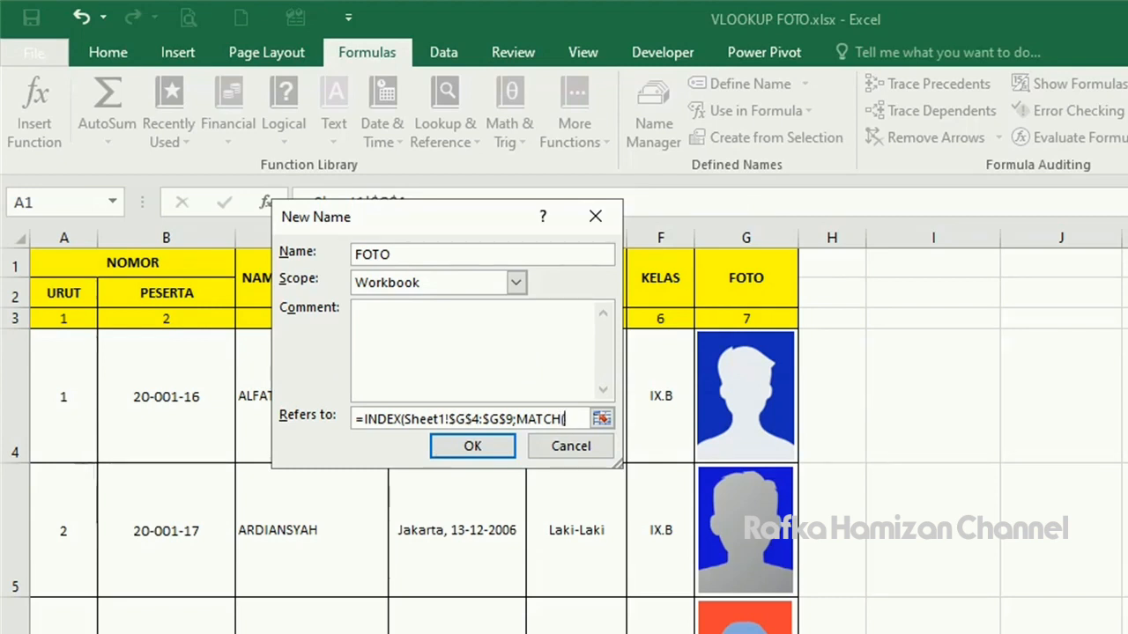
{"action": "key", "text": "ctrl+Page_Down"}
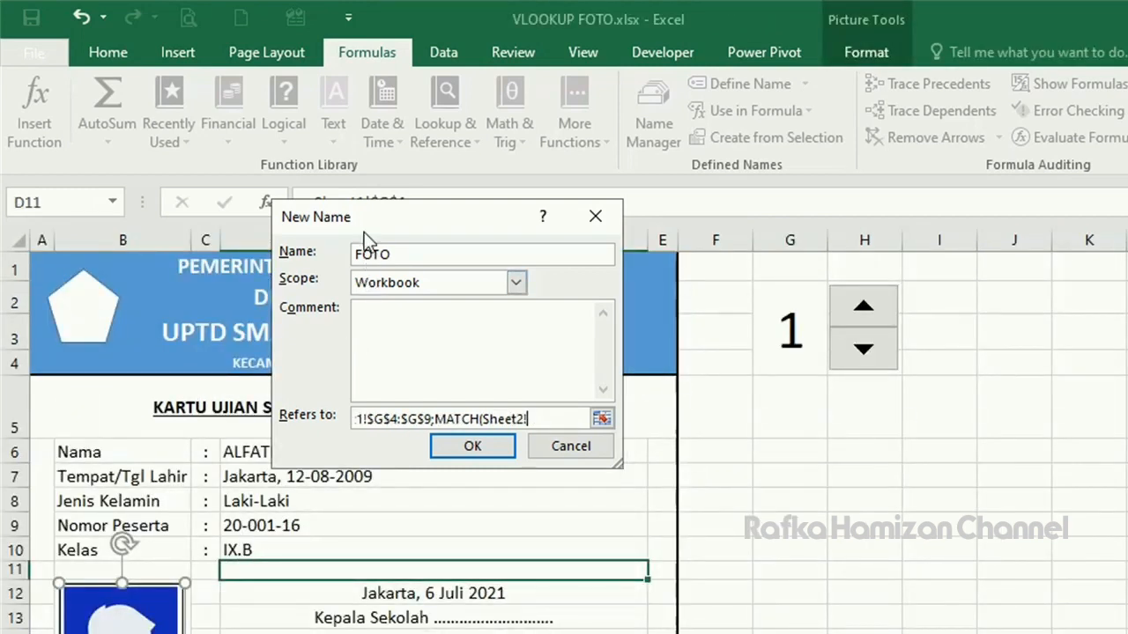
{"action": "left_click_drag", "start_coordinate": [371, 217], "coordinate": [458, 142]}
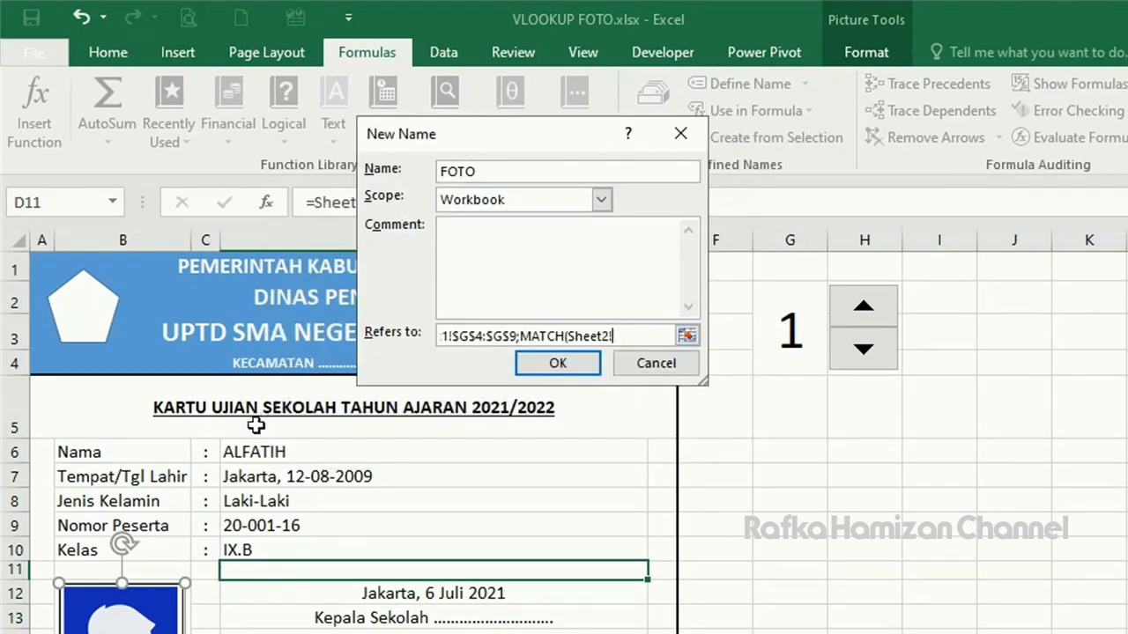
{"action": "left_click", "coordinate": [252, 453]}
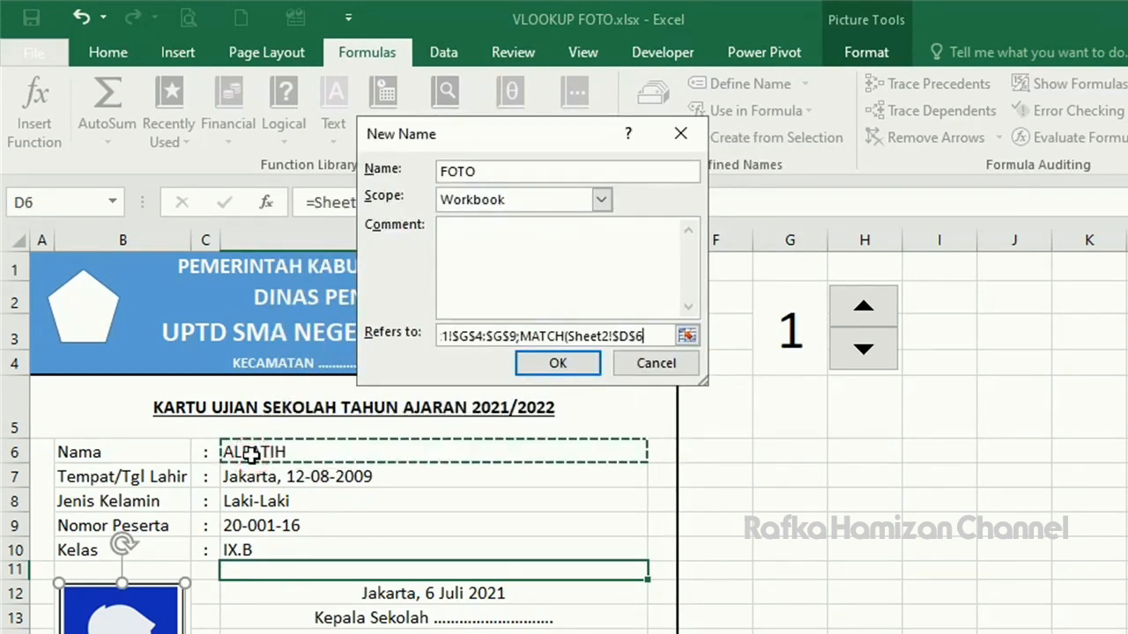
{"action": "type", "text": ";"}
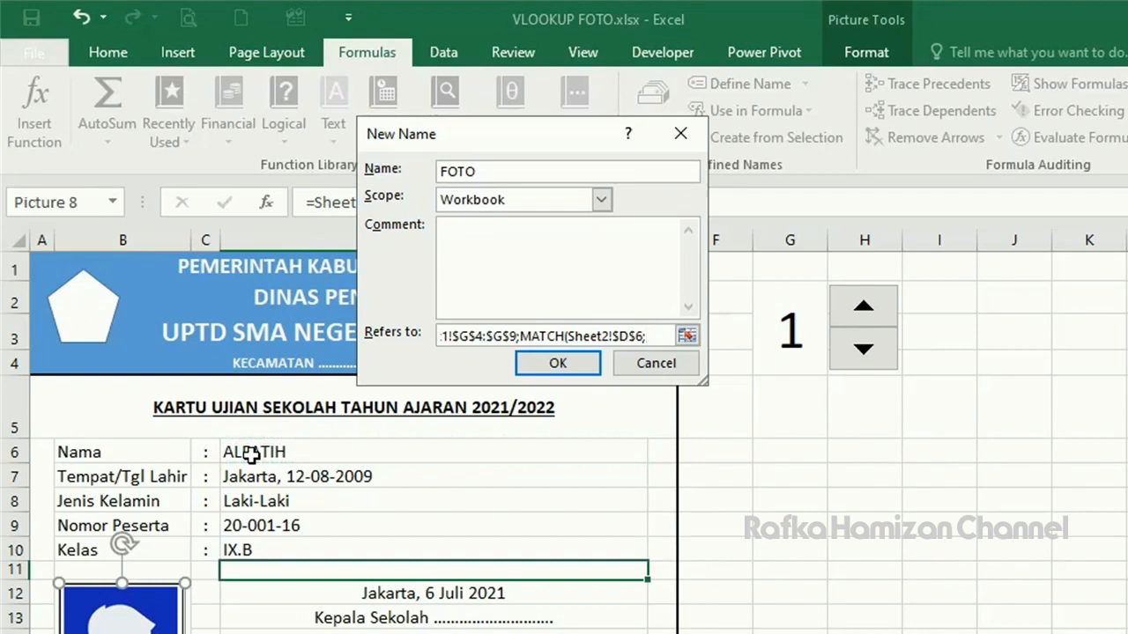
- Set the MATCH lookup range to Sheet1!$C$4:$C$9 with match type 0, close both functions and save the FOTO name
{"action": "key", "text": "ctrl+Page_Up"}
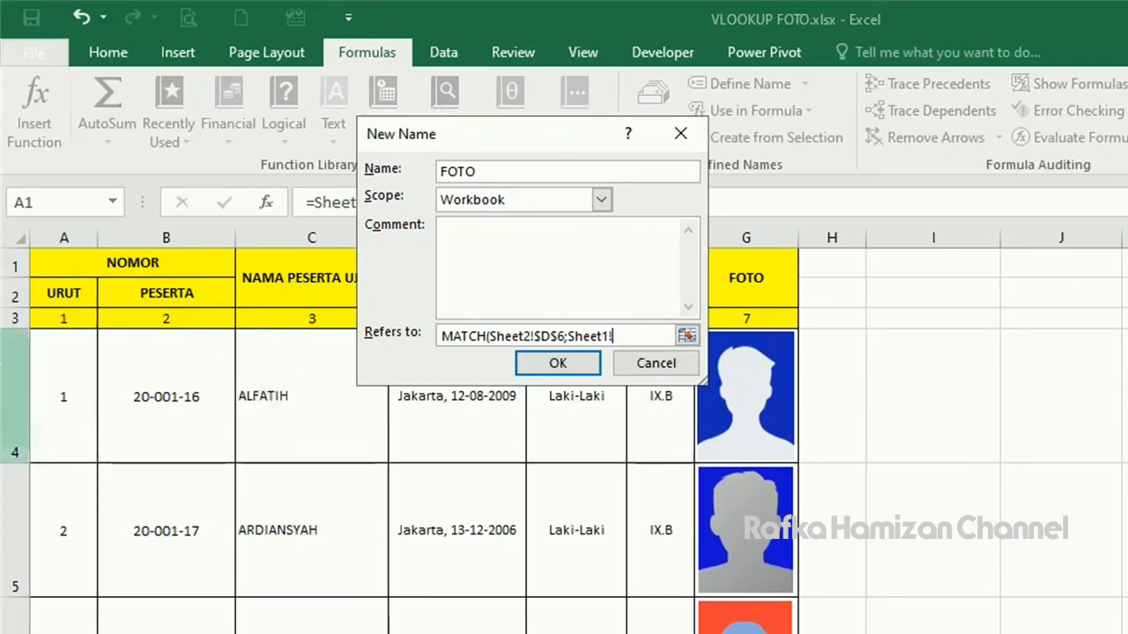
{"action": "left_click", "coordinate": [256, 389]}
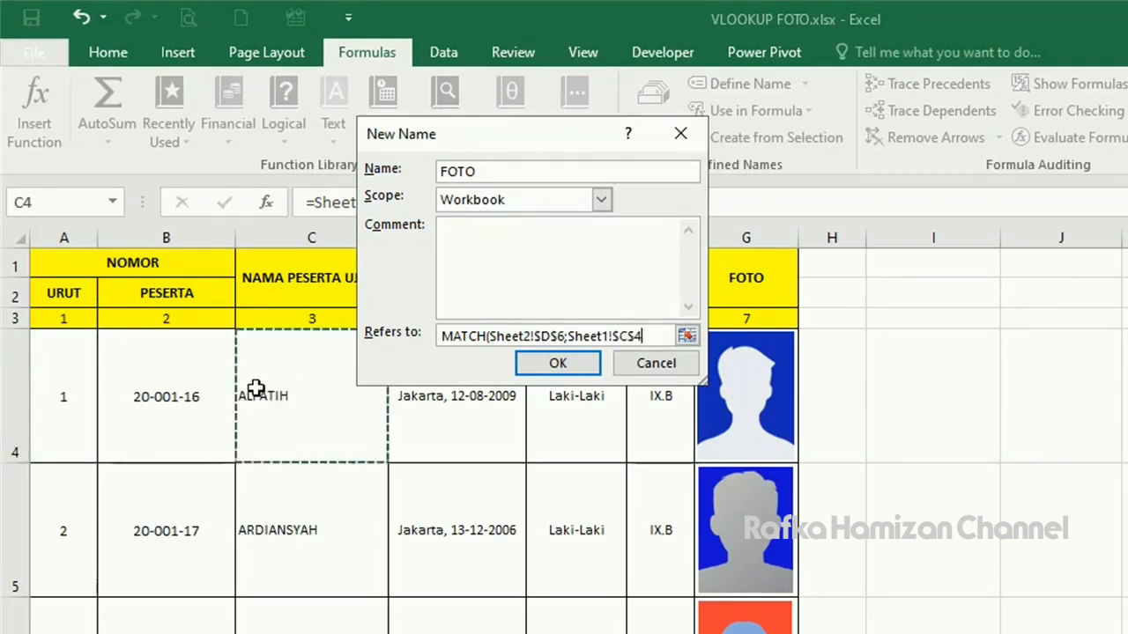
{"action": "key", "text": "shift+Down"}
{"action": "key", "text": "shift+Down"}
{"action": "key", "text": "shift+Down"}
{"action": "key", "text": "shift+Down"}
{"action": "key", "text": "shift+Down"}
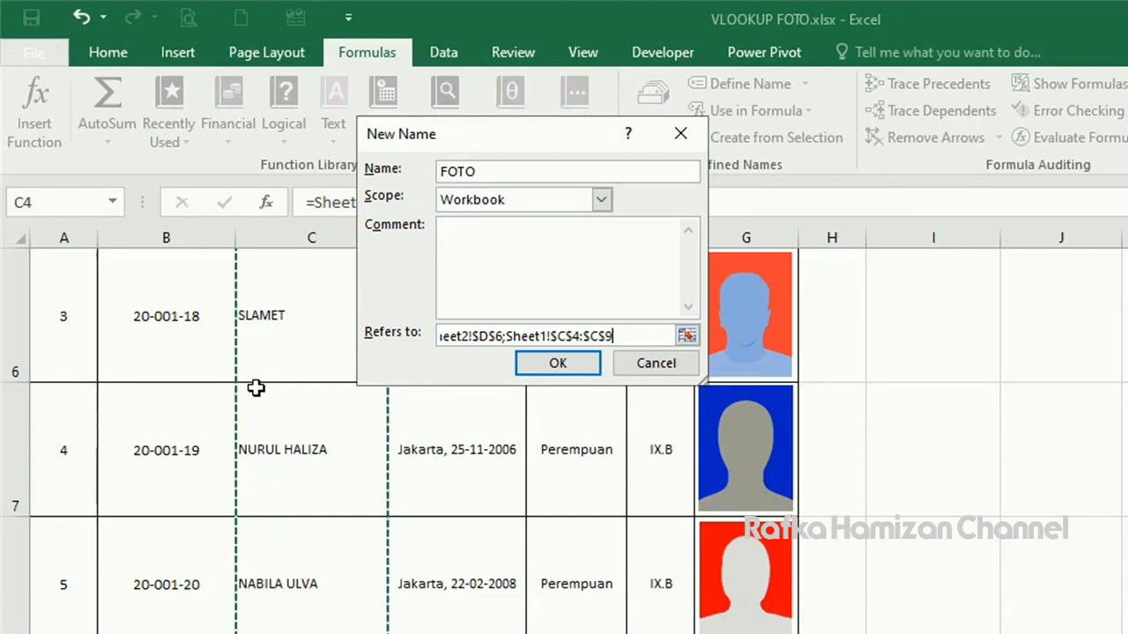
{"action": "type", "text": ";"}
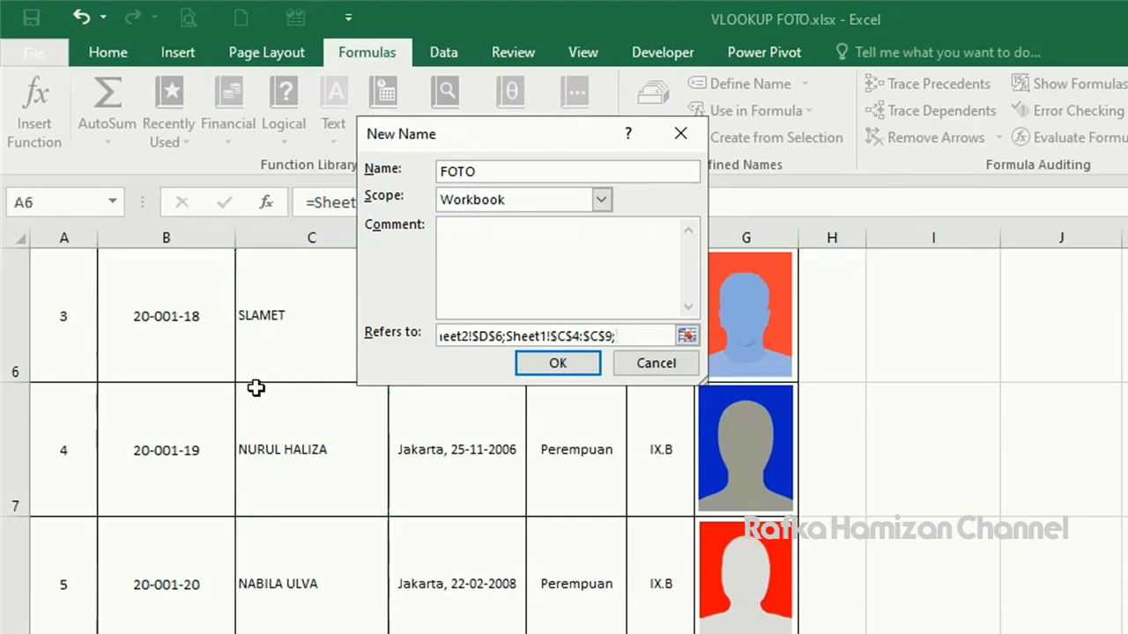
{"action": "type", "text": "0))"}
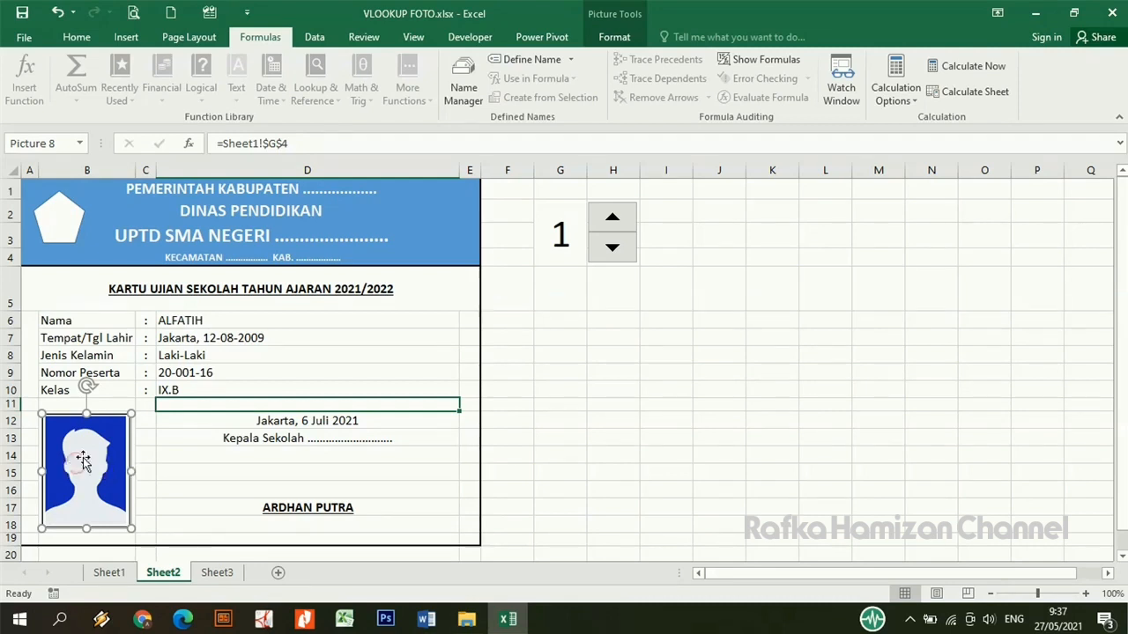
- Replace the linked picture's cell reference on Sheet2 with the formula =FOTO, and deselect the picture
{"action": "triple_click", "coordinate": [309, 144]}
{"action": "key", "text": "BackSpace"}
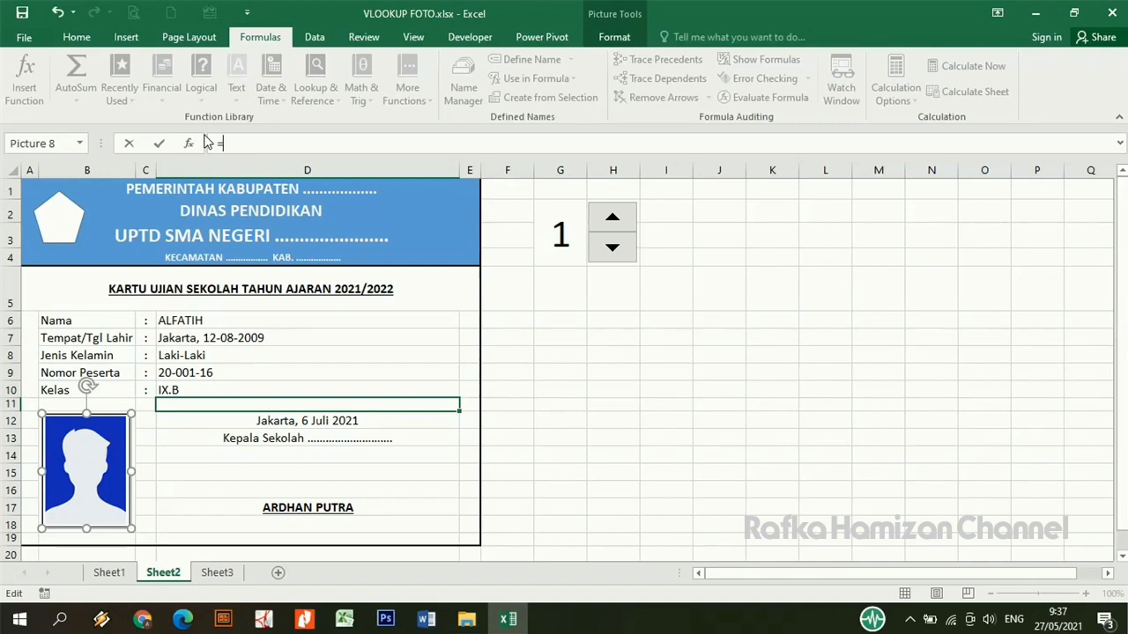
{"action": "type", "text": "=FOTO"}
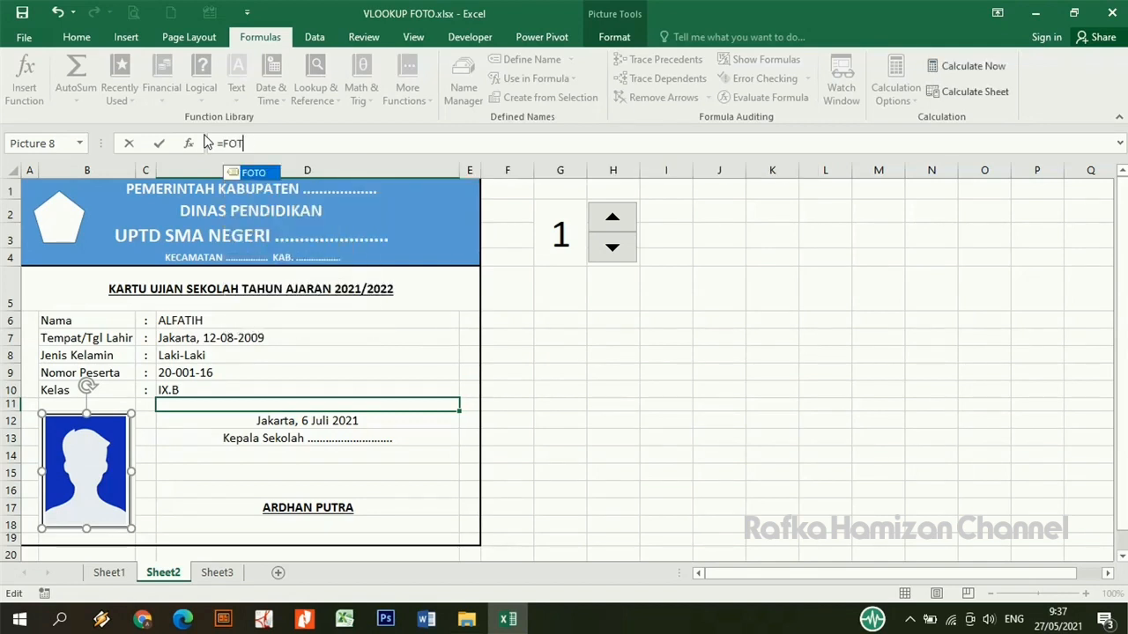
{"action": "double_click", "coordinate": [252, 173]}
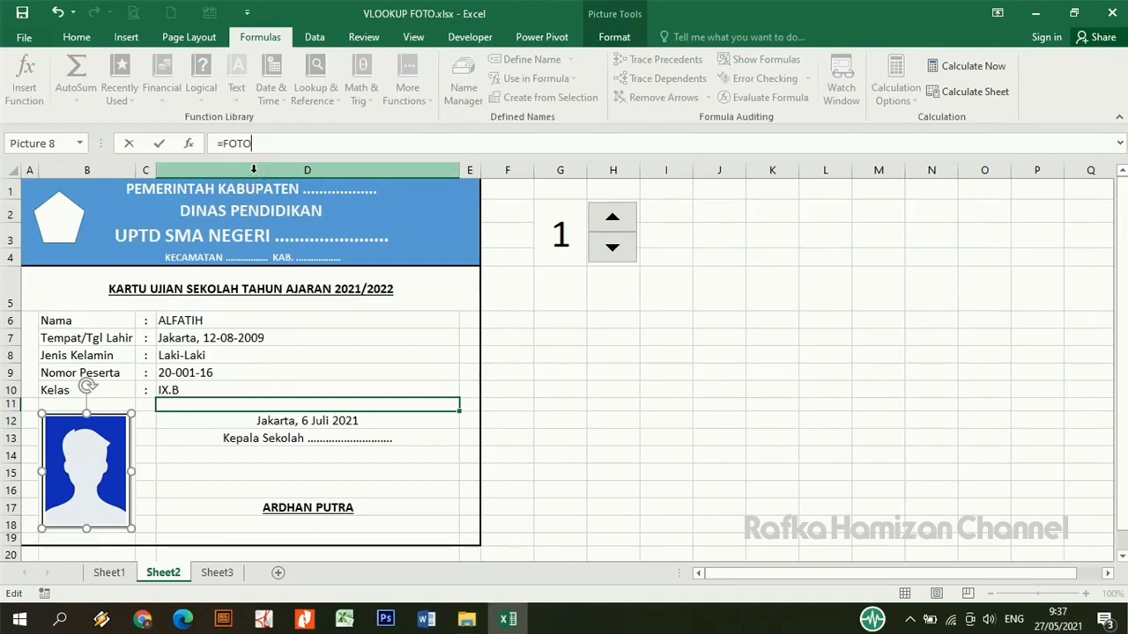
{"action": "key", "text": "Return"}
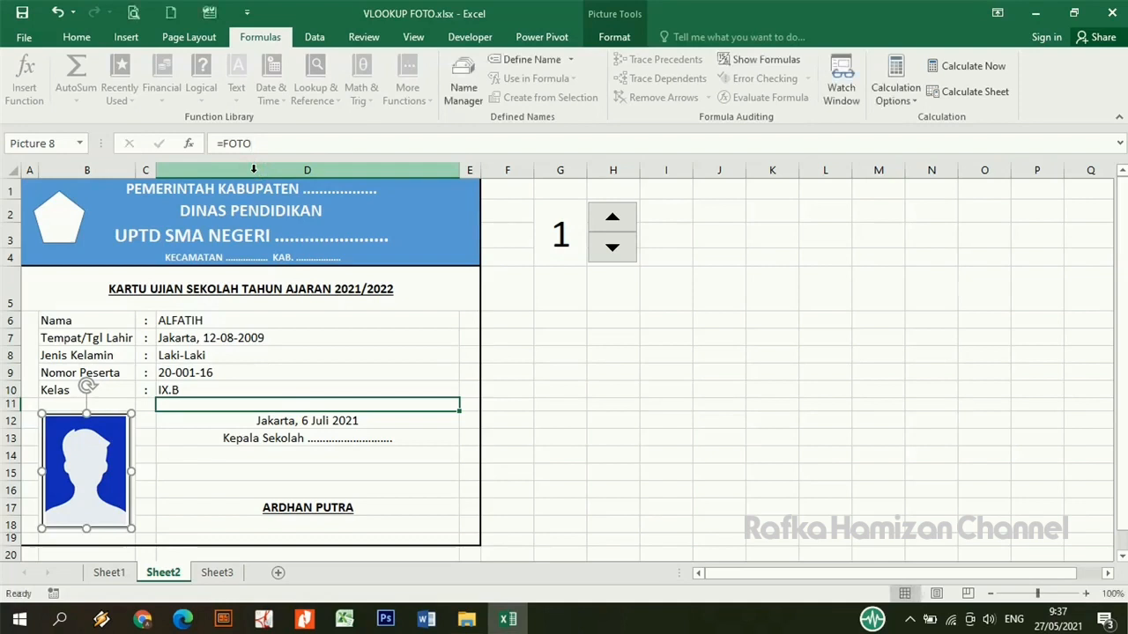
{"action": "left_click", "coordinate": [611, 344]}
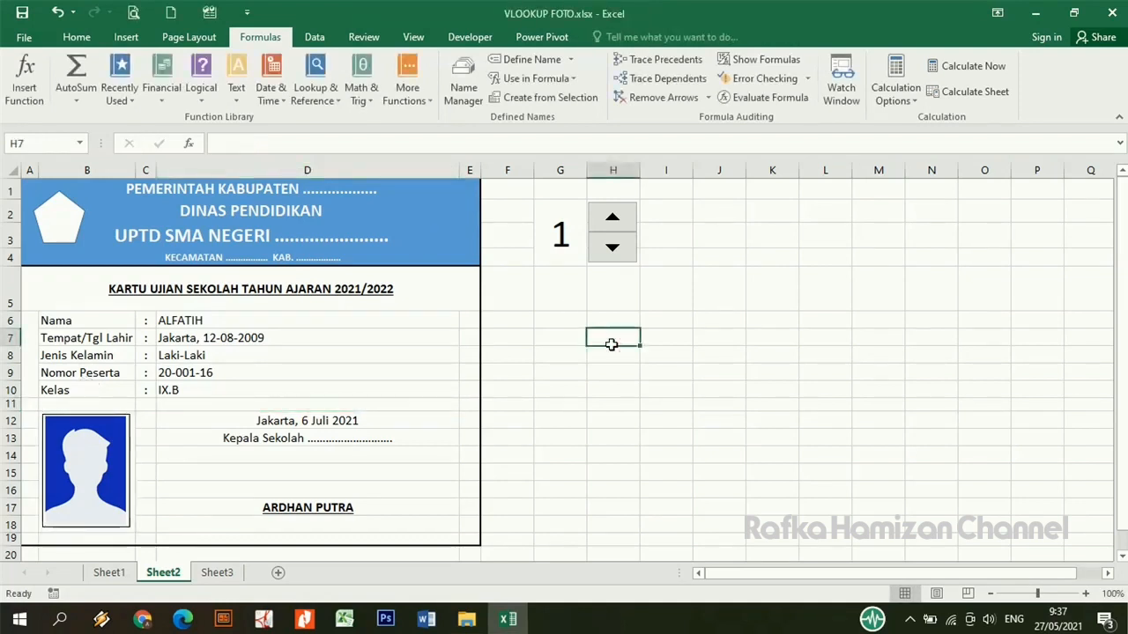
- Step the spin button number up to 3 and compare the card's photo and details with the Sheet1 participant list
{"action": "left_click", "coordinate": [615, 222]}
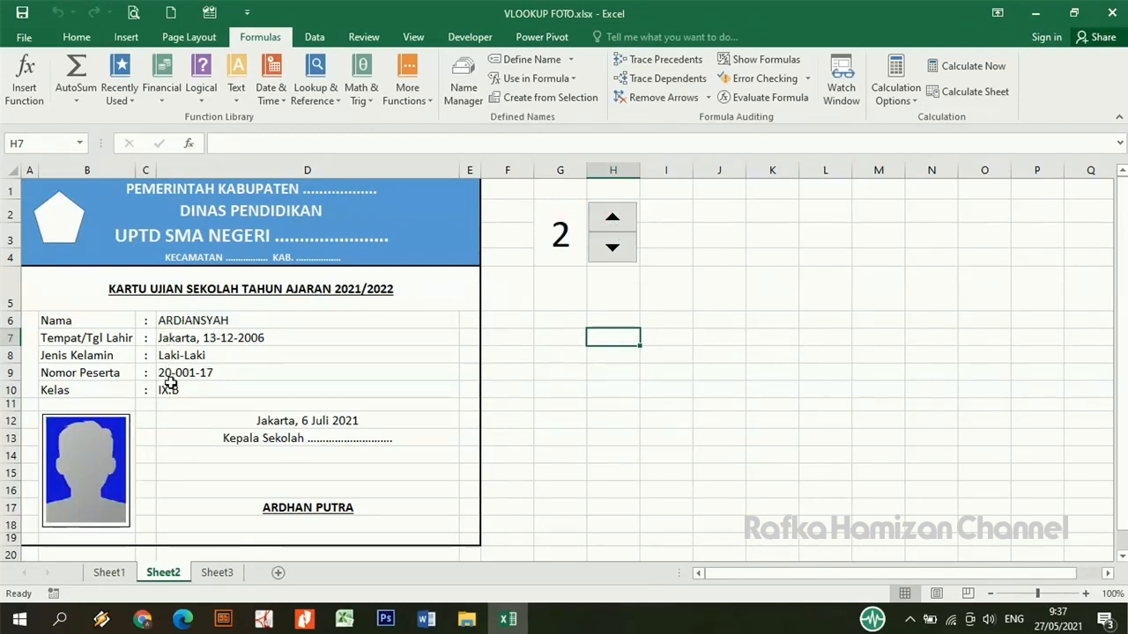
{"action": "left_click", "coordinate": [612, 219]}
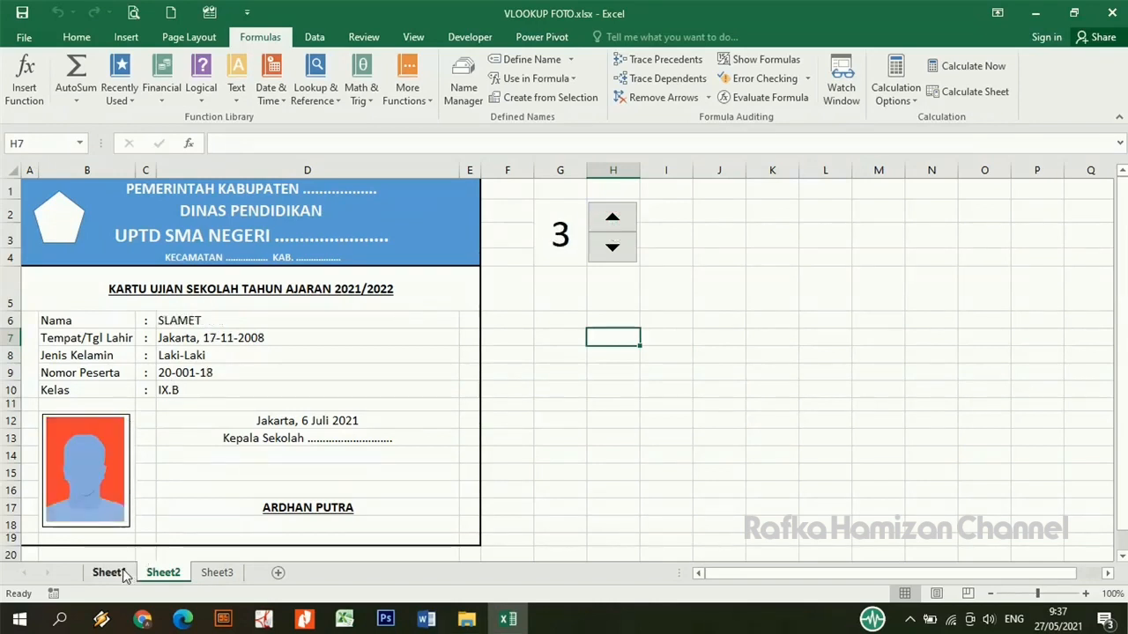
{"action": "left_click", "coordinate": [109, 572]}
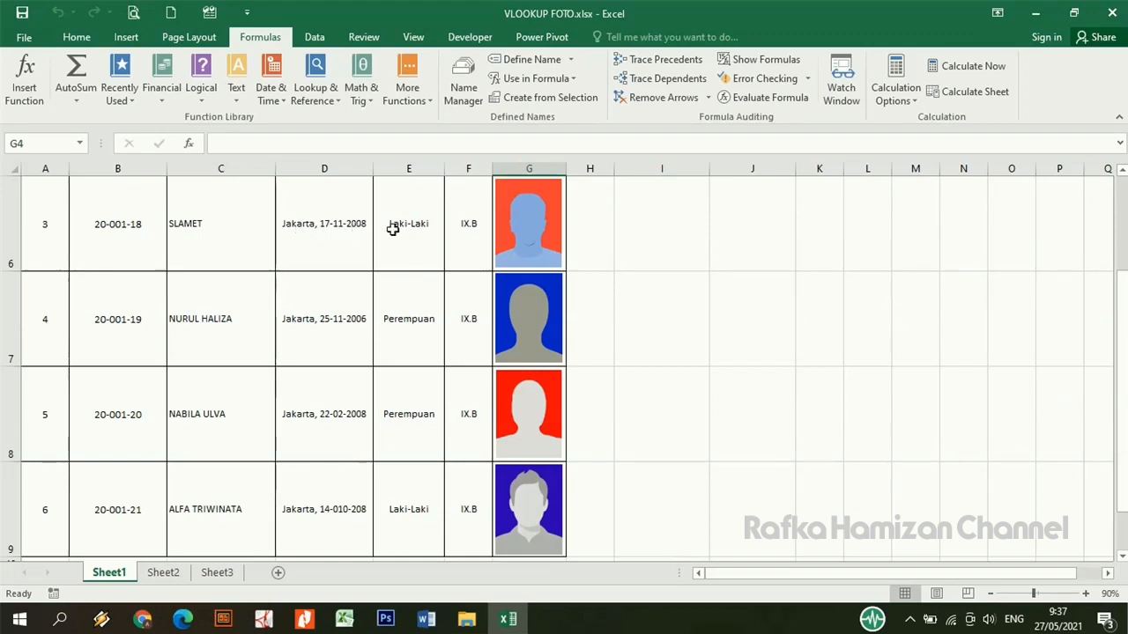
{"action": "left_click", "coordinate": [163, 573]}
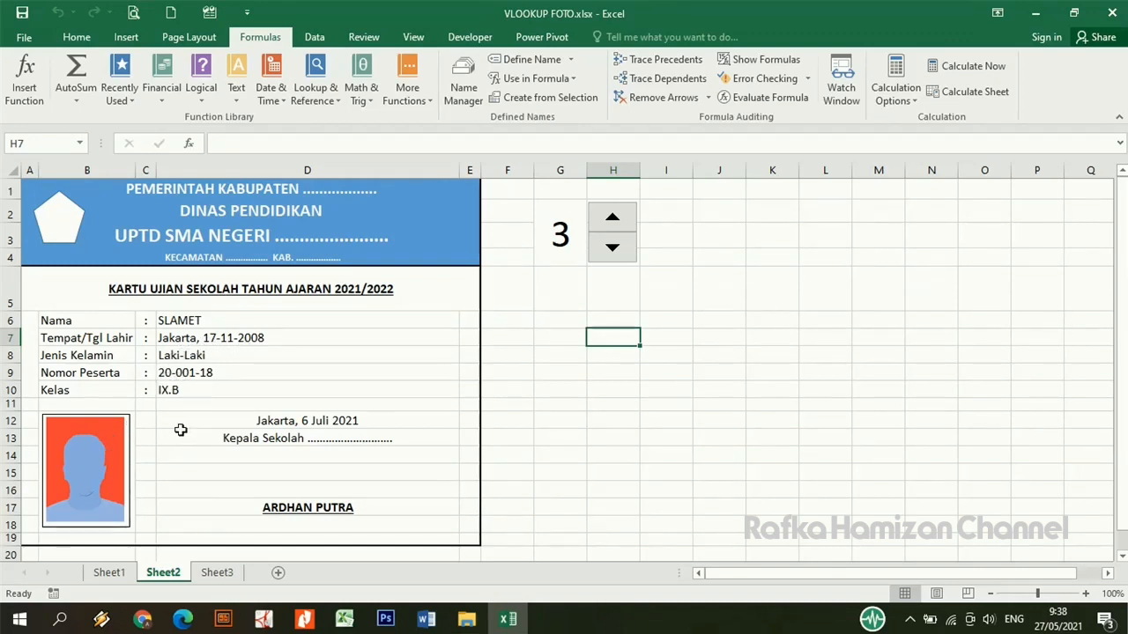
- Step the spin button number up to 6 and check the card's photo against the last participant's row on Sheet1
{"action": "left_click", "coordinate": [620, 223]}
{"action": "left_click", "coordinate": [619, 222]}
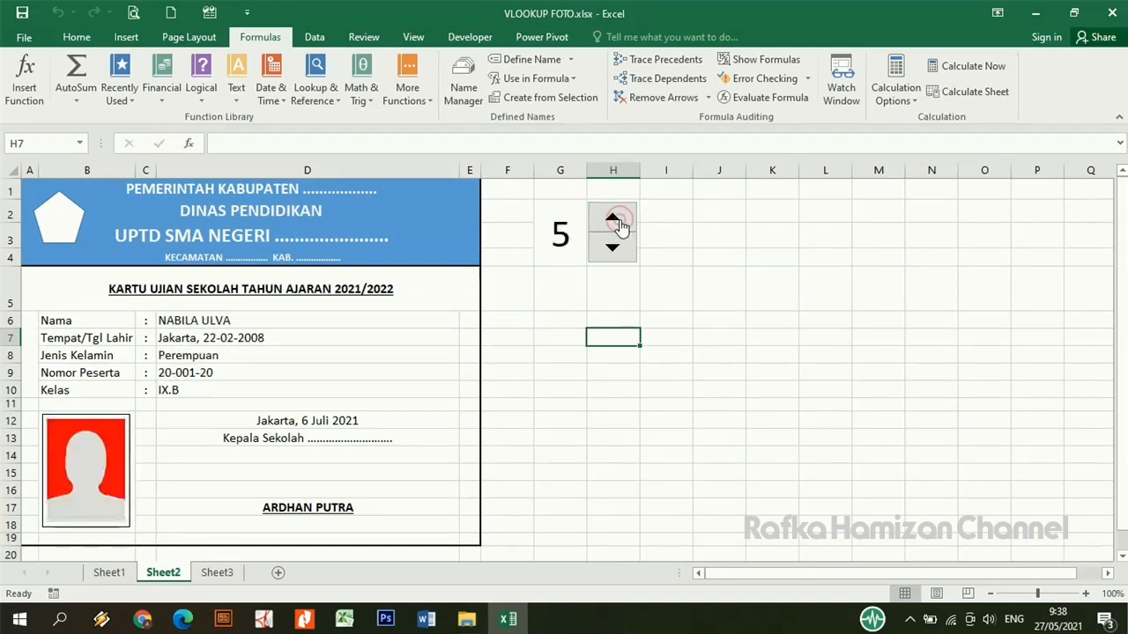
{"action": "left_click", "coordinate": [618, 222]}
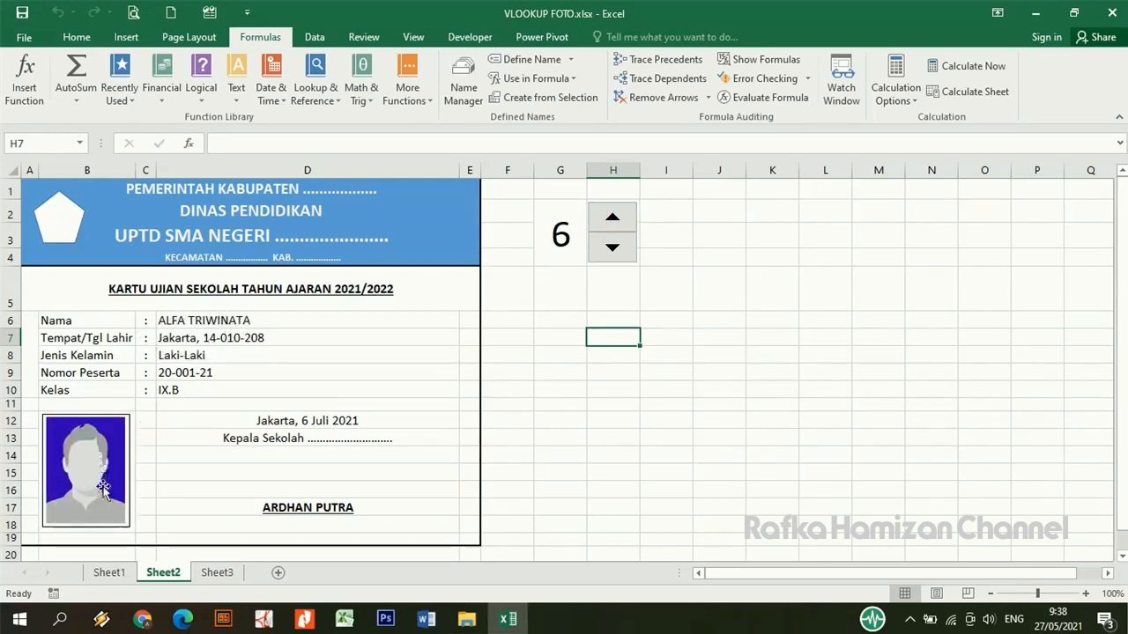
{"action": "left_click", "coordinate": [110, 573]}
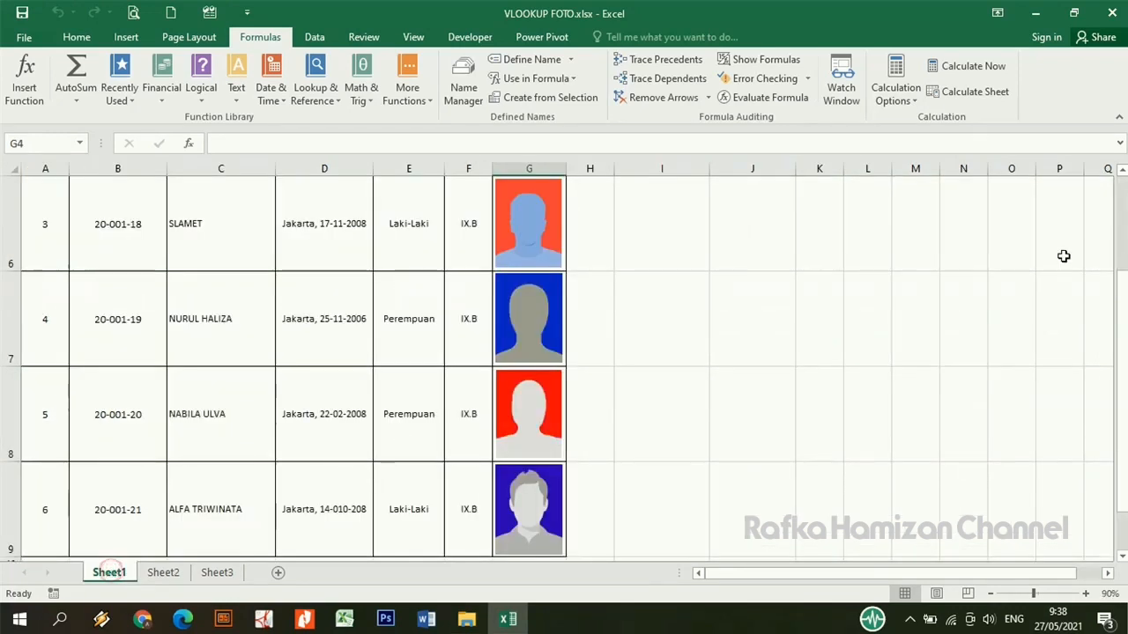
{"action": "left_click_drag", "start_coordinate": [1124, 330], "coordinate": [1124, 340]}
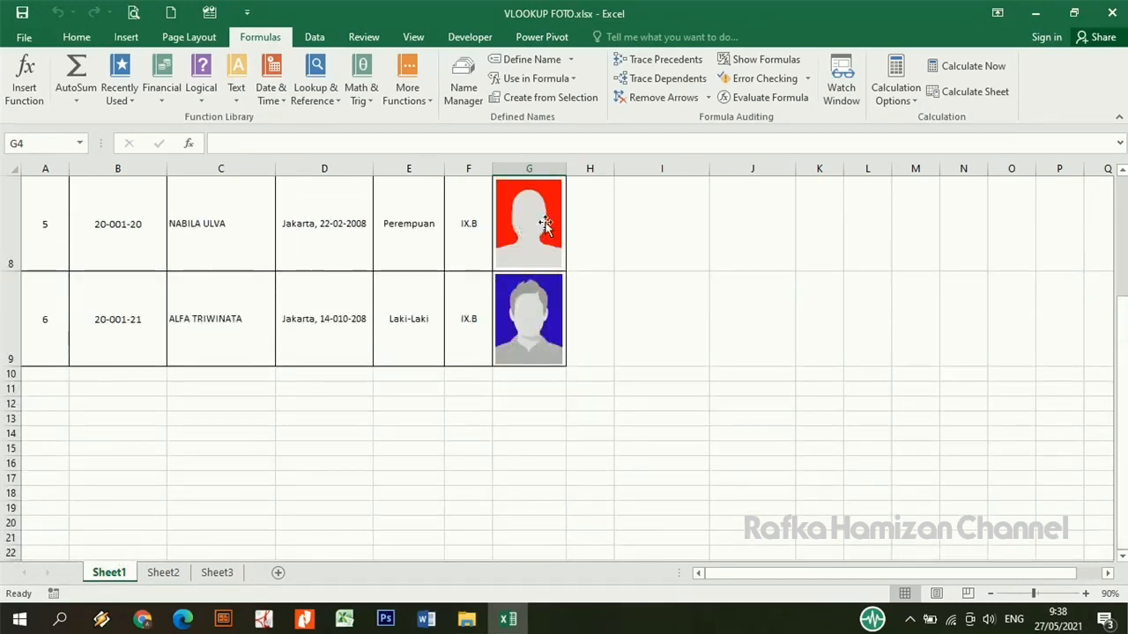
- Step the Sheet2 spin button number down to 5 and compare the card's photo and details with the Sheet1 participant list
{"action": "left_click", "coordinate": [163, 574]}
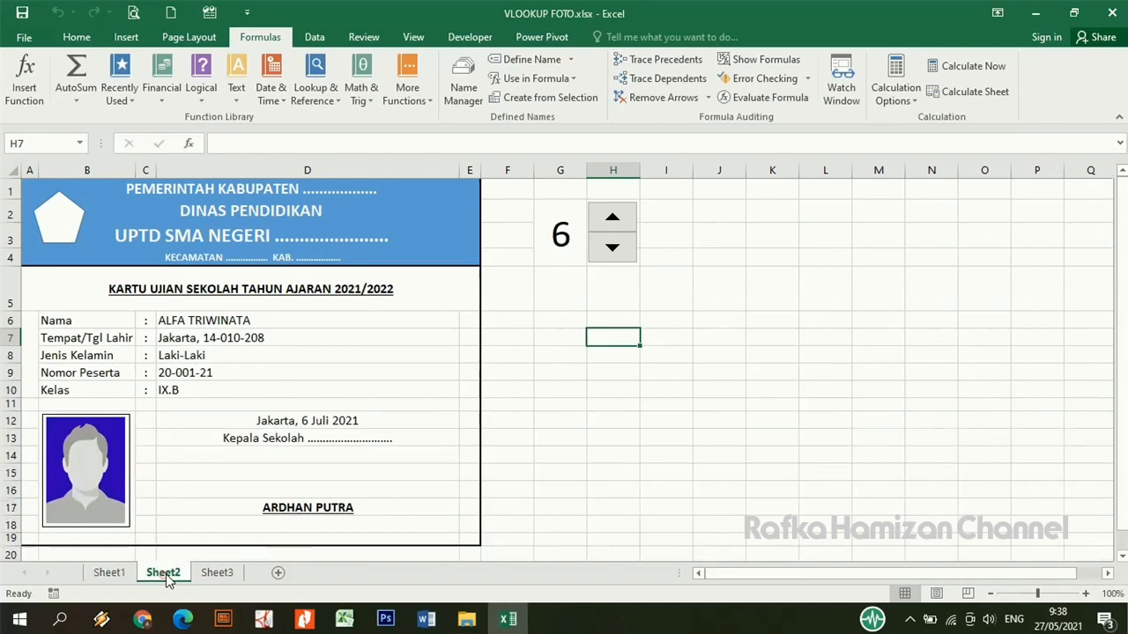
{"action": "left_click", "coordinate": [598, 260]}
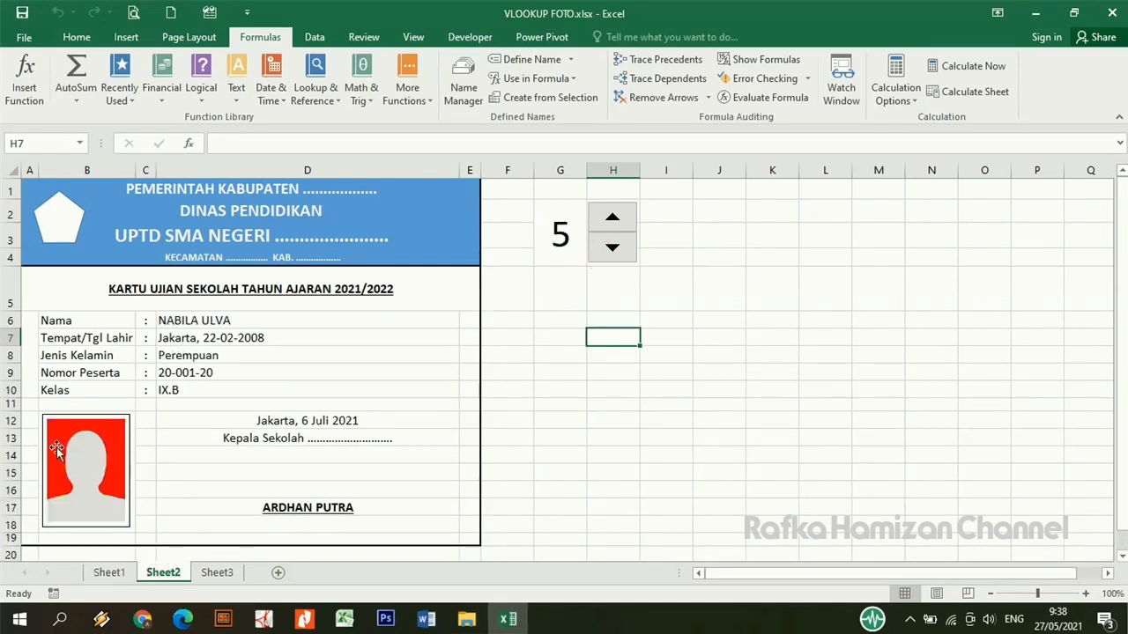
{"action": "left_click", "coordinate": [109, 573]}
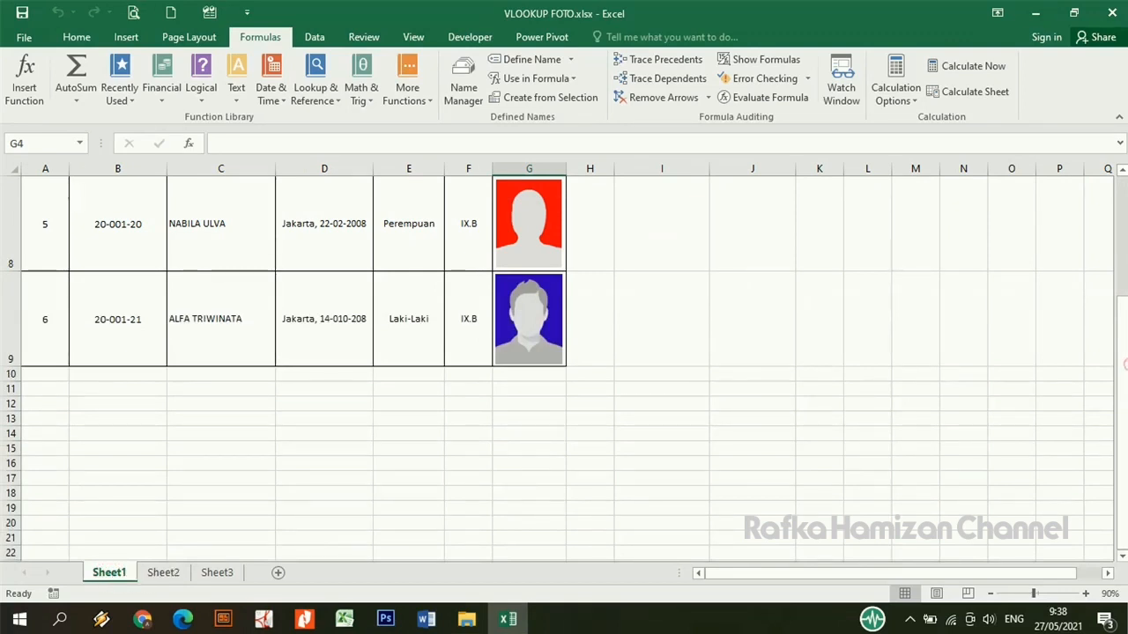
{"action": "left_click_drag", "start_coordinate": [1120, 350], "coordinate": [1121, 335]}
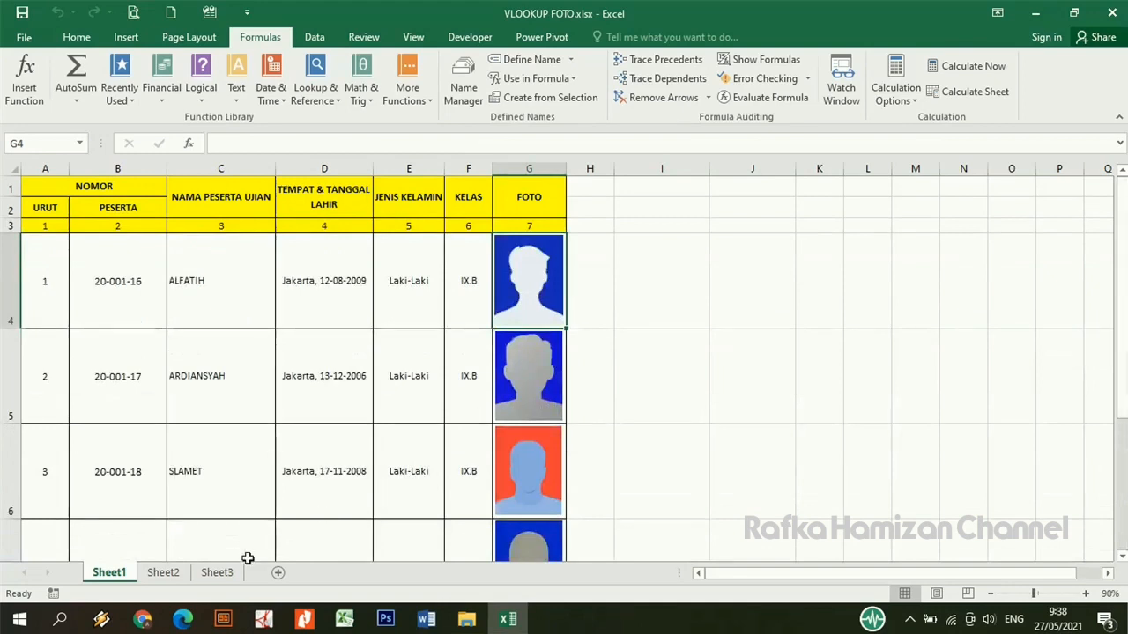
{"action": "left_click", "coordinate": [171, 571]}
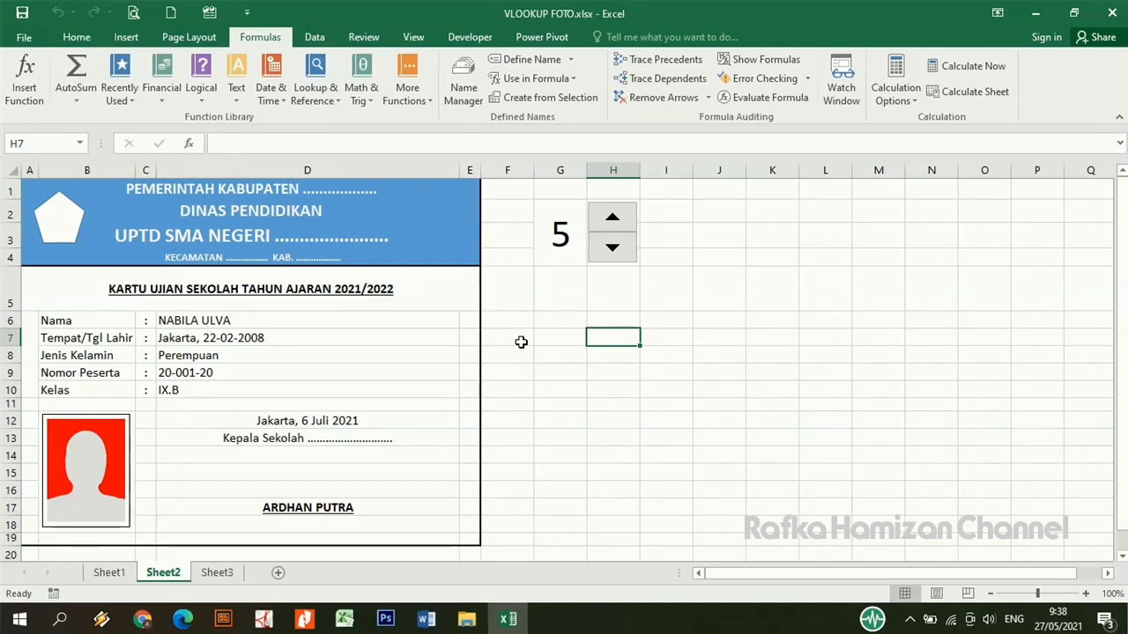
- Insert the signature photo 20210526_113319.jpg from the FOTO folder in Pictures onto Sheet2
{"action": "left_click", "coordinate": [126, 37]}
{"action": "left_click", "coordinate": [183, 81]}
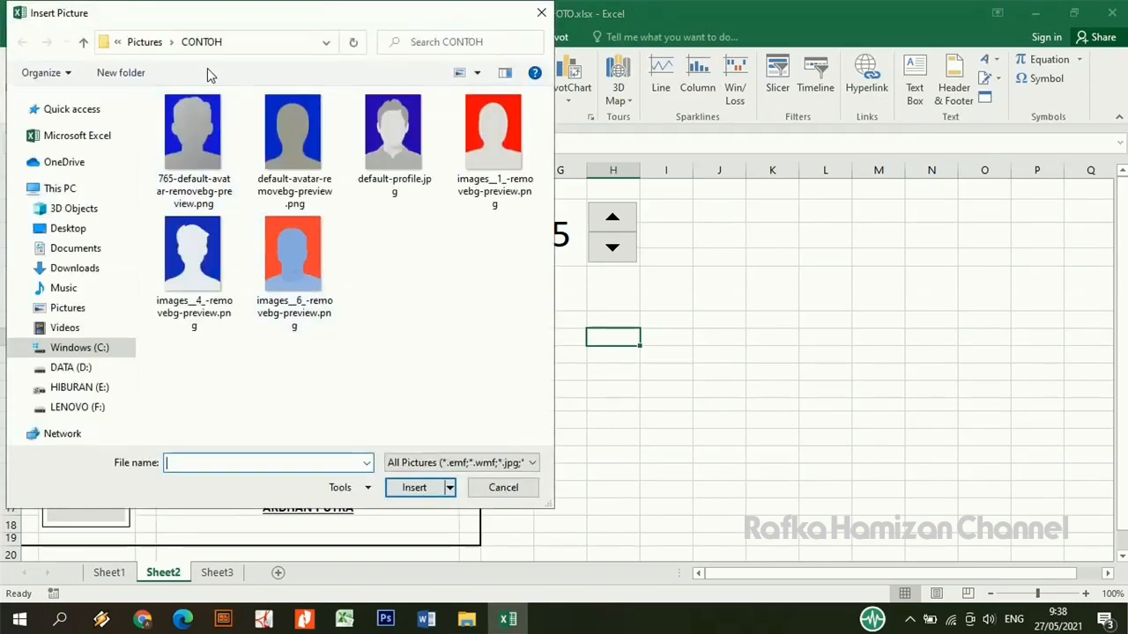
{"action": "left_click", "coordinate": [145, 42]}
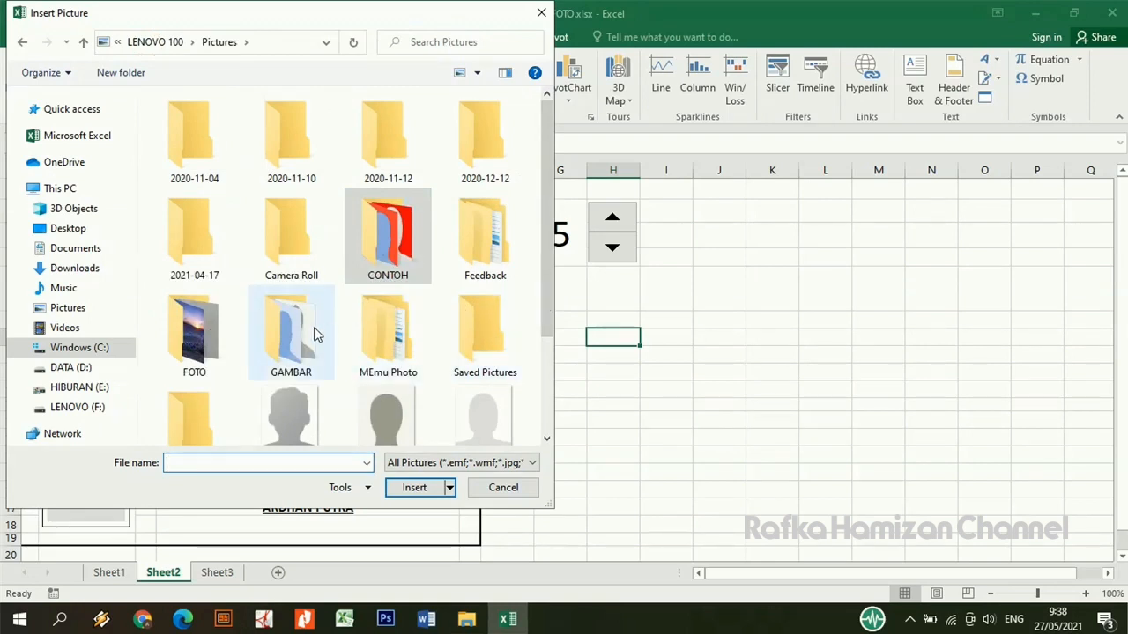
{"action": "double_click", "coordinate": [195, 334]}
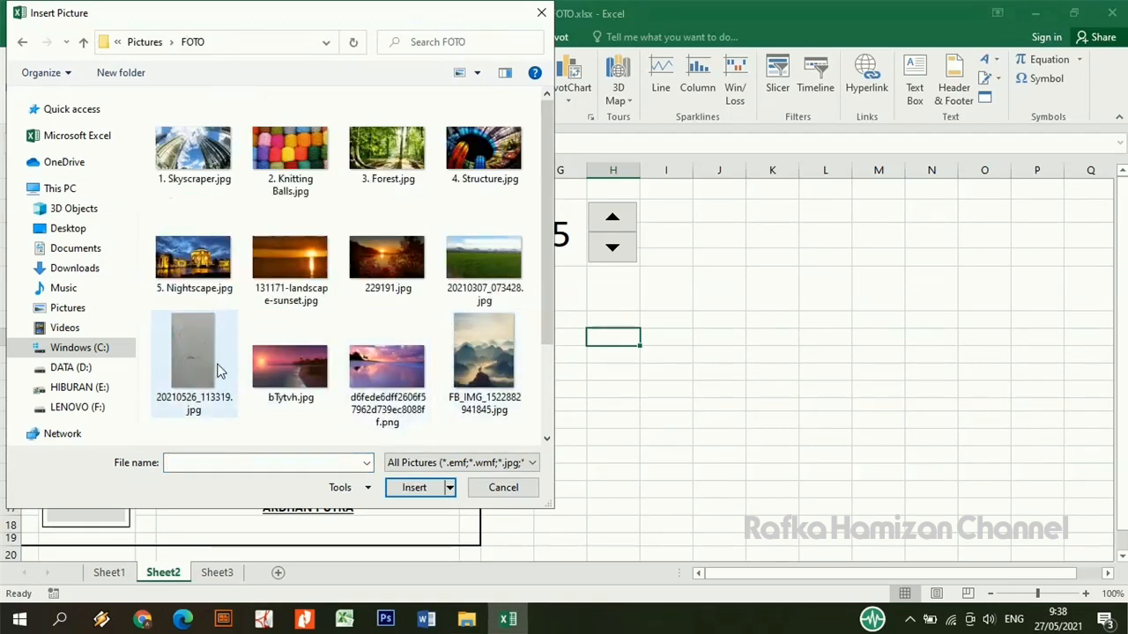
{"action": "left_click", "coordinate": [195, 363]}
{"action": "left_click", "coordinate": [414, 487]}
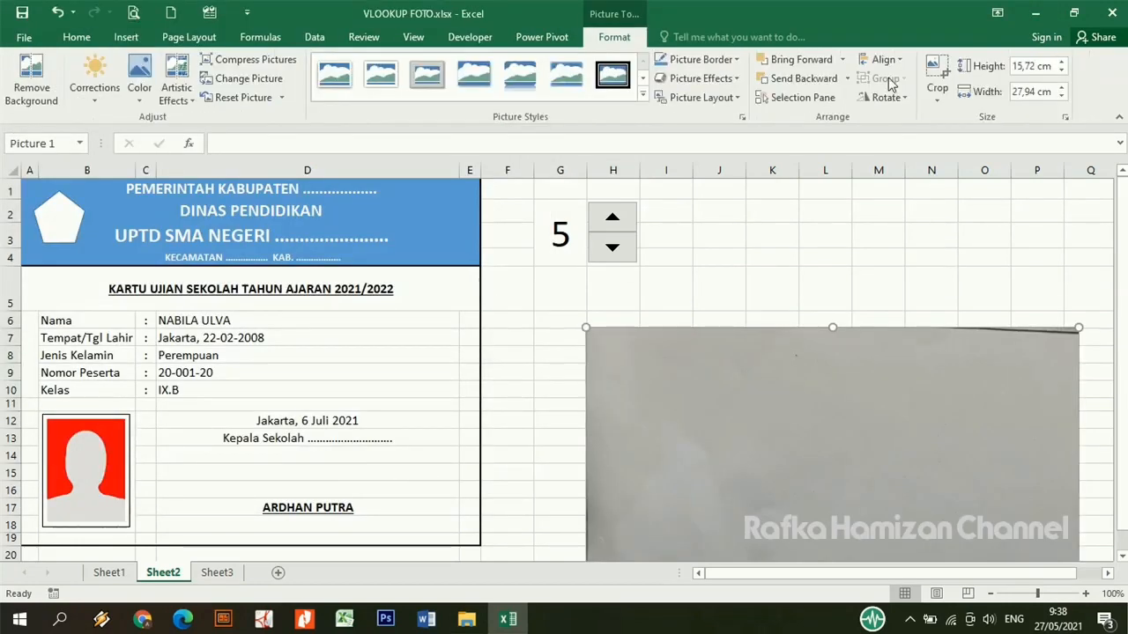
- Shrink the signature photo to about 6.27 cm high and 11.14 cm wide and place it directly beside the exam card
{"action": "left_click_drag", "start_coordinate": [583, 328], "coordinate": [700, 430]}
{"action": "left_click_drag", "start_coordinate": [755, 478], "coordinate": [570, 336]}
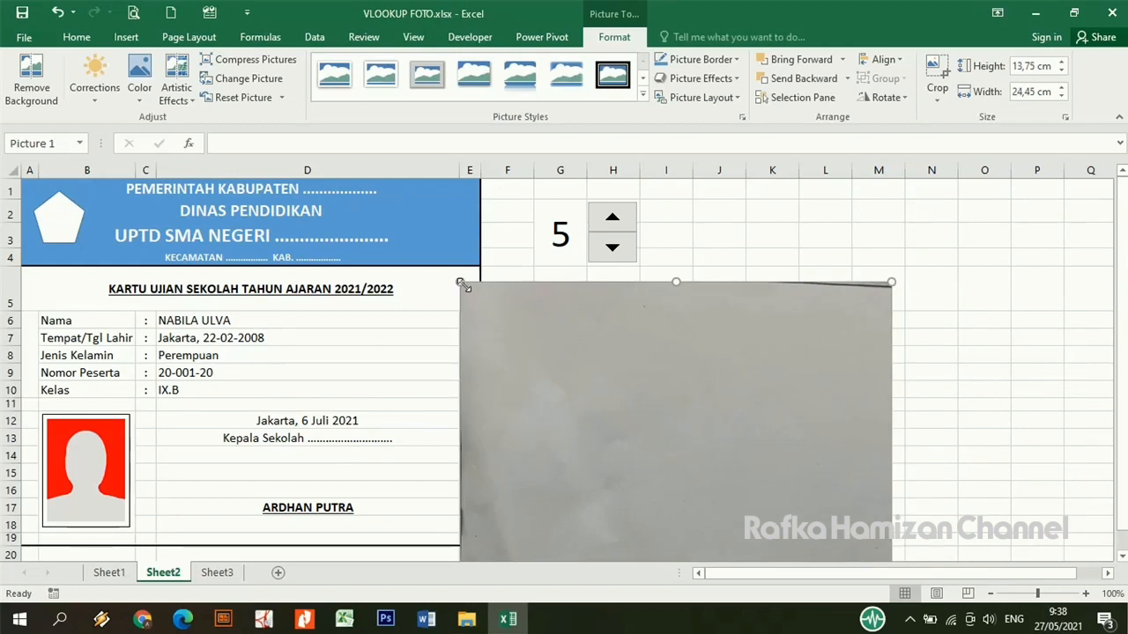
{"action": "left_click_drag", "start_coordinate": [464, 285], "coordinate": [602, 227]}
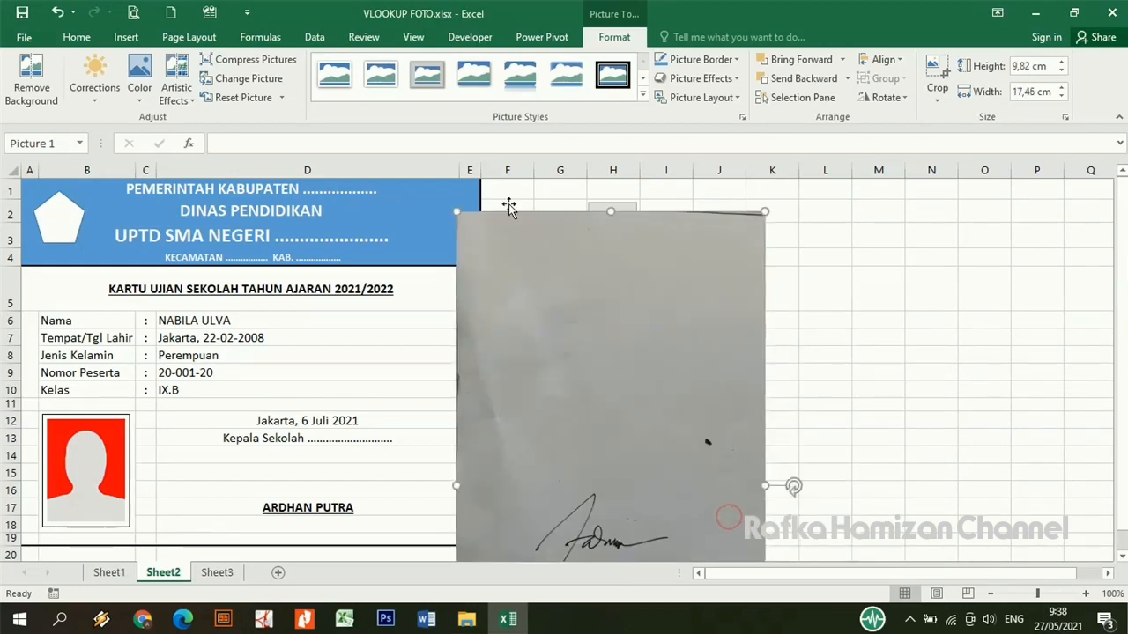
{"action": "left_click_drag", "start_coordinate": [456, 211], "coordinate": [566, 408]}
{"action": "left_click_drag", "start_coordinate": [637, 440], "coordinate": [550, 216]}
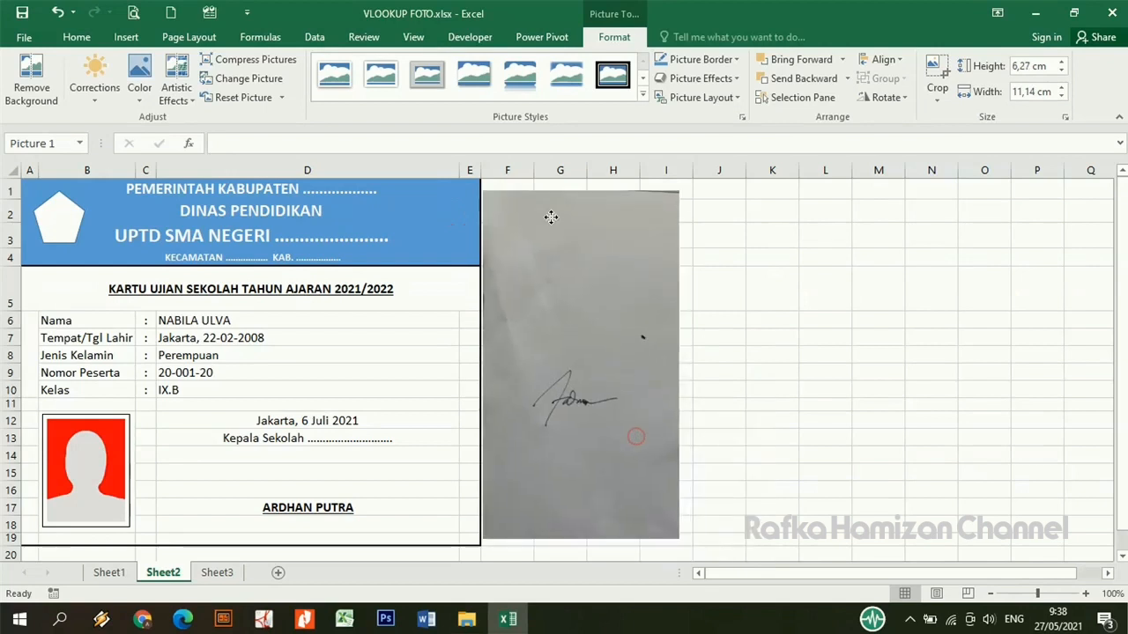
- Crop the signature photo tightly around the handwriting on all four sides, to about 3.36 by 2.3 cm
{"action": "left_click", "coordinate": [937, 71]}
{"action": "left_click_drag", "start_coordinate": [590, 193], "coordinate": [599, 357]}
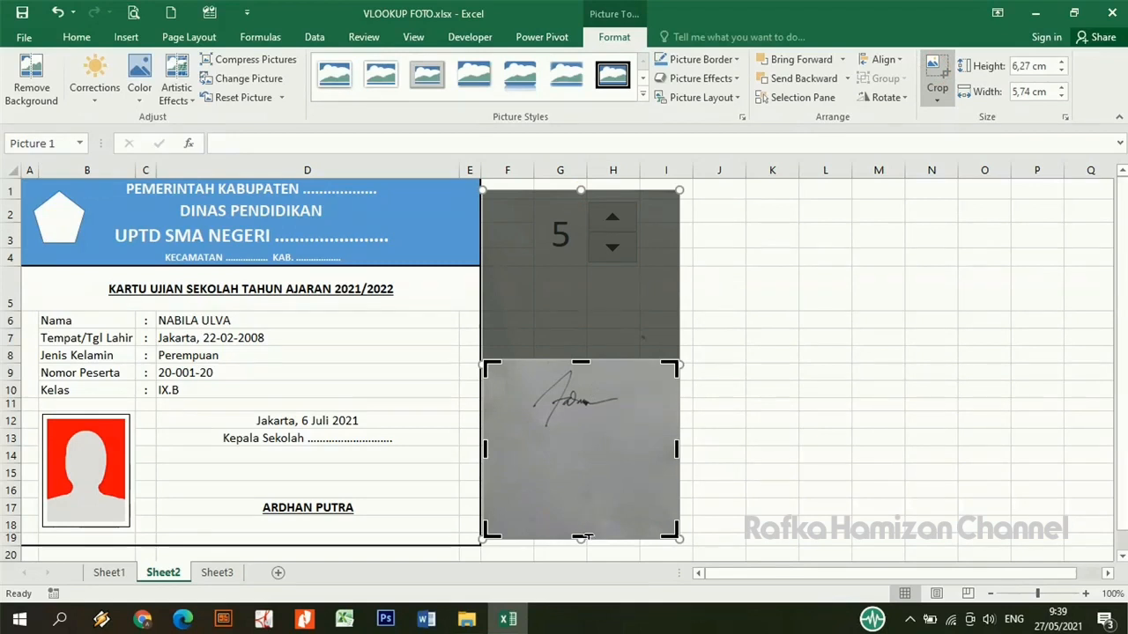
{"action": "left_click_drag", "start_coordinate": [584, 535], "coordinate": [579, 430]}
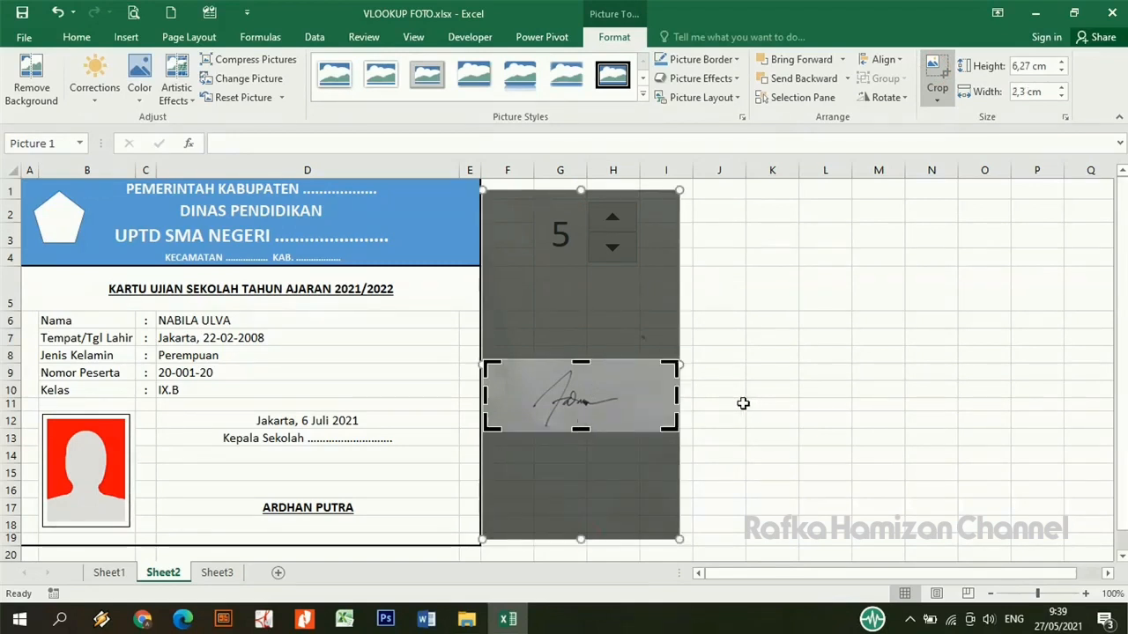
{"action": "left_click_drag", "start_coordinate": [678, 396], "coordinate": [626, 397]}
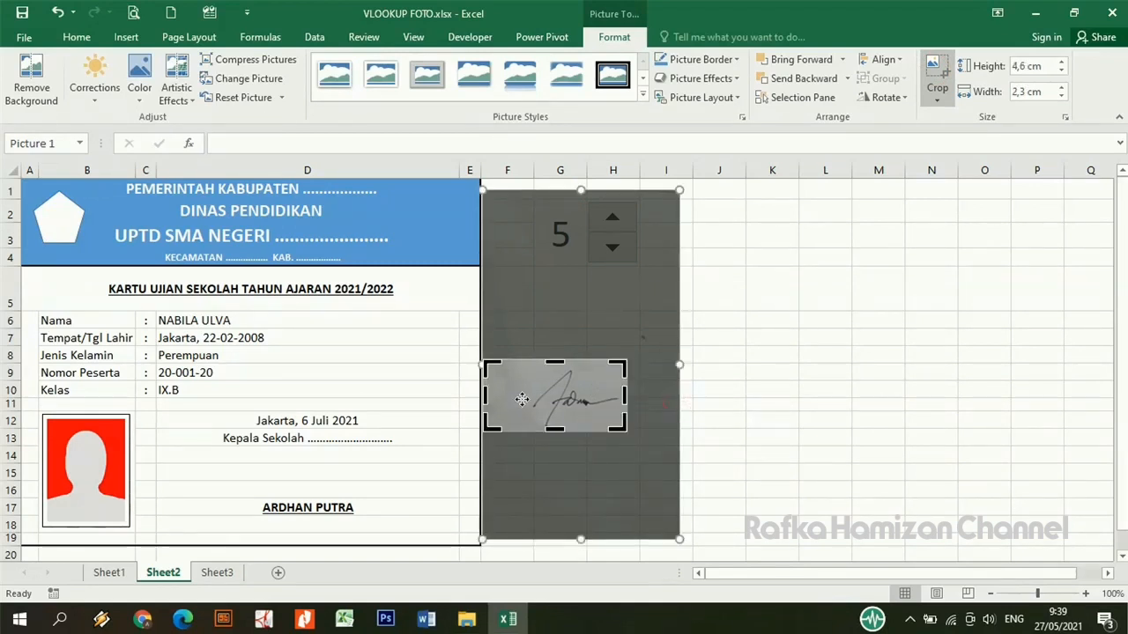
{"action": "left_click_drag", "start_coordinate": [490, 398], "coordinate": [522, 399]}
{"action": "left_click", "coordinate": [788, 405]}
- Move the cropped signature onto the card below Kepala Sekolah and set its grey background as the transparent color
{"action": "left_click_drag", "start_coordinate": [599, 399], "coordinate": [319, 471]}
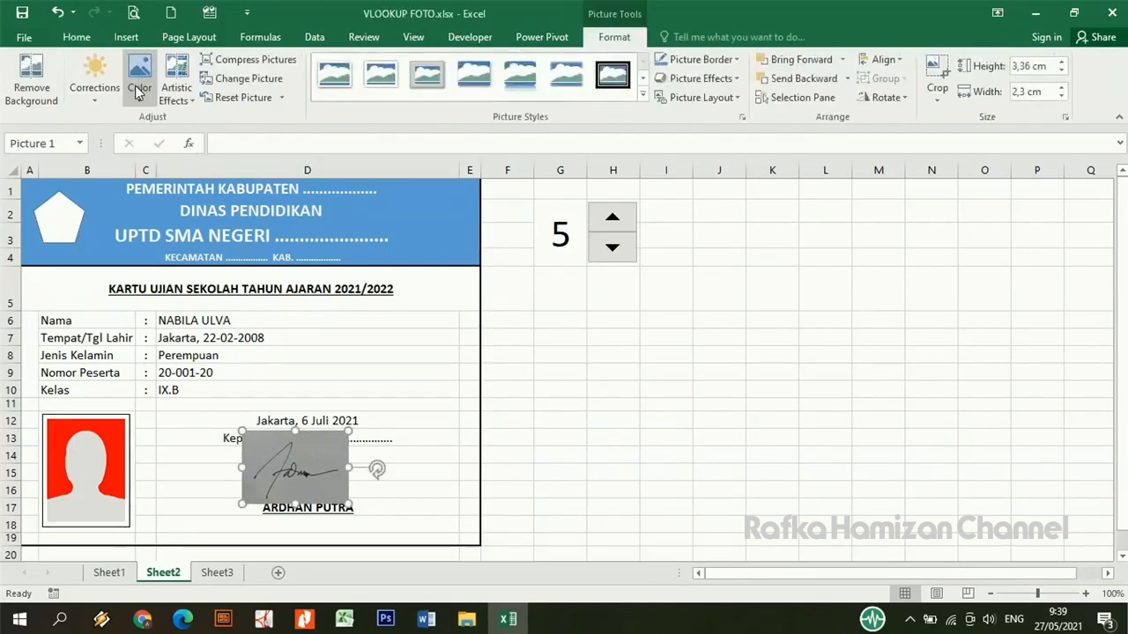
{"action": "left_click", "coordinate": [137, 75]}
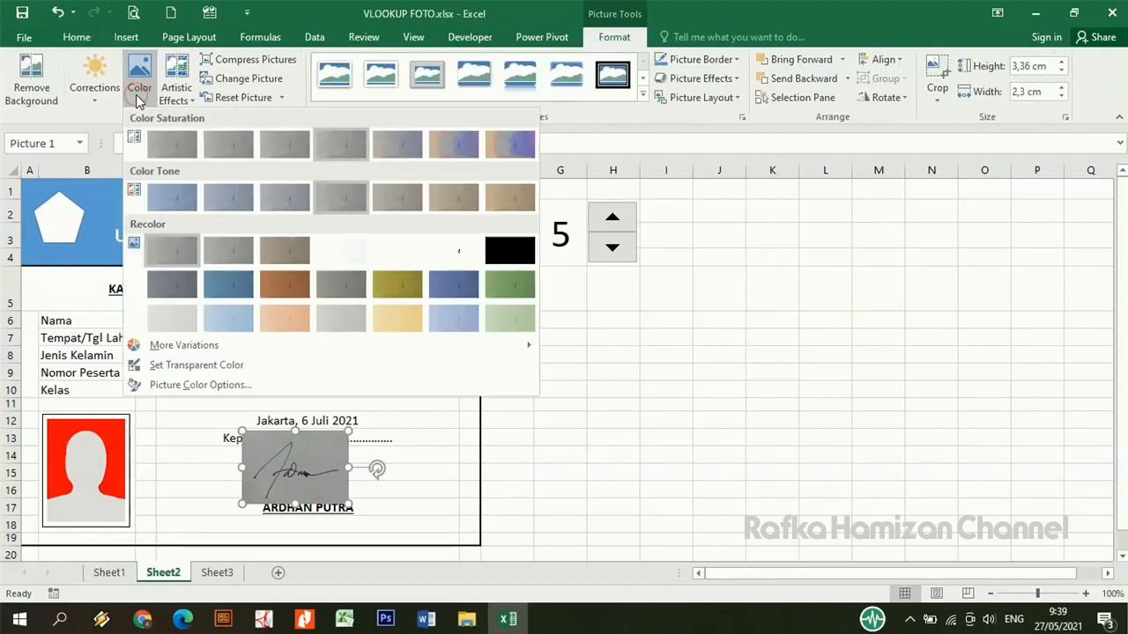
{"action": "left_click", "coordinate": [167, 365]}
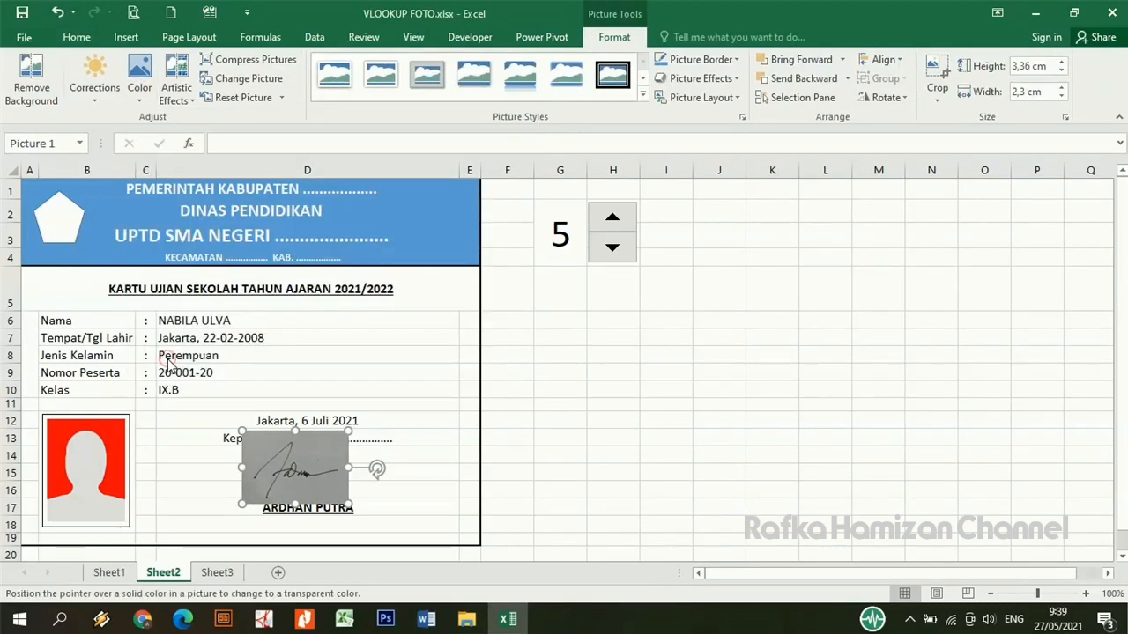
{"action": "left_click", "coordinate": [327, 445]}
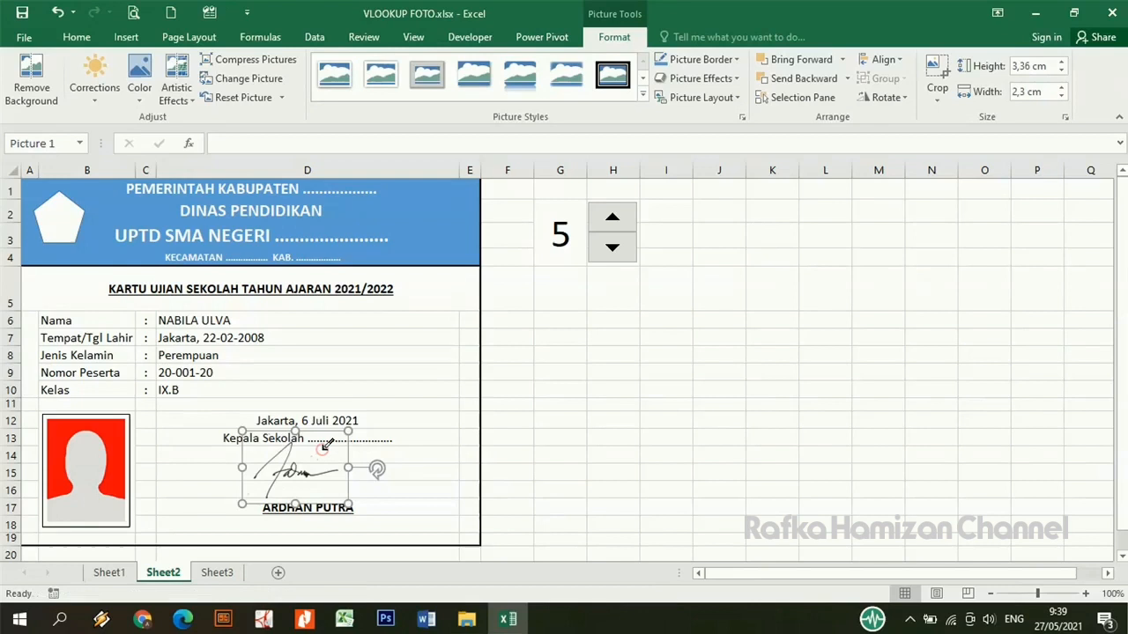
- Enlarge the signature slightly so it overlaps the headmaster's printed name, and deselect the picture
{"action": "left_click", "coordinate": [401, 452]}
{"action": "left_click", "coordinate": [344, 492]}
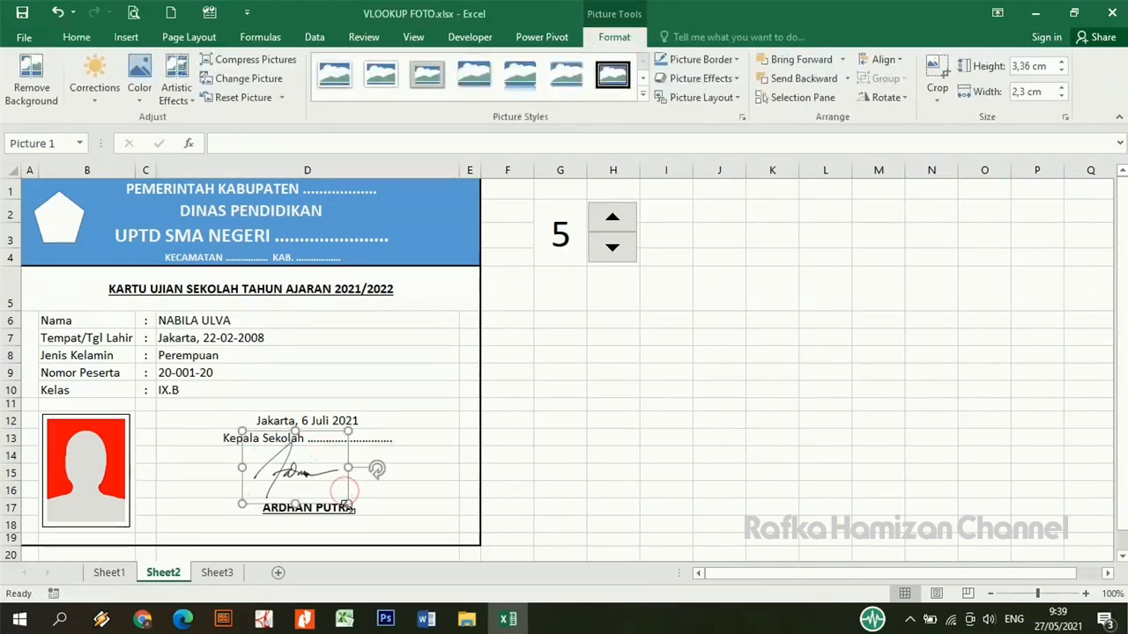
{"action": "left_click_drag", "start_coordinate": [348, 502], "coordinate": [382, 527]}
{"action": "left_click", "coordinate": [532, 465]}
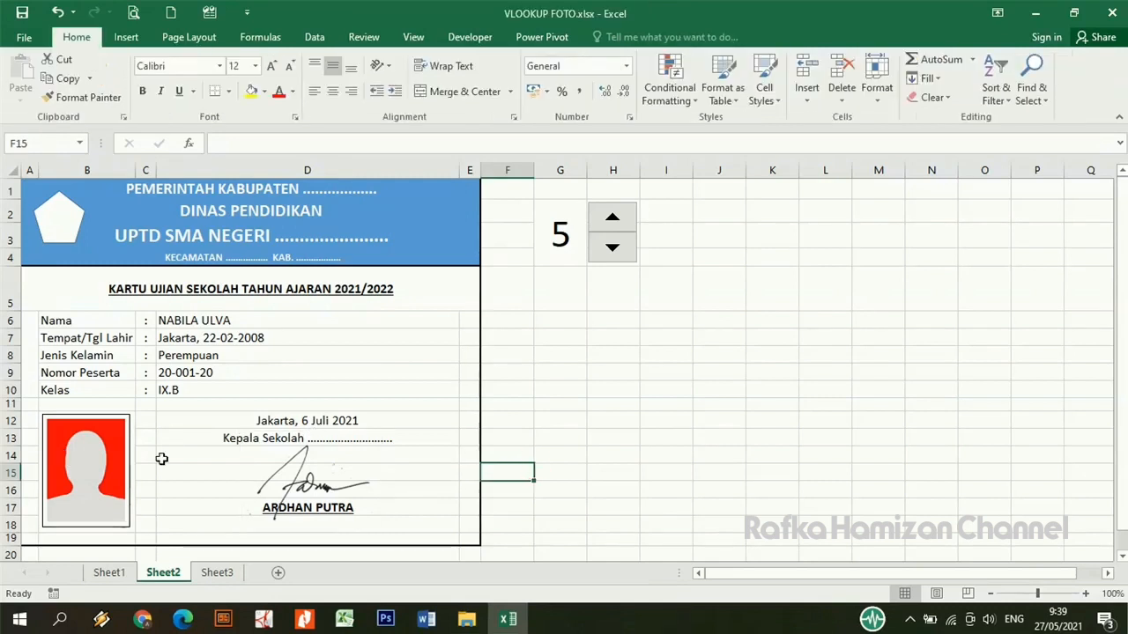
- Step the spin button number down to 1, checking the card's details, photo and signature for each participant
{"action": "left_click", "coordinate": [604, 249]}
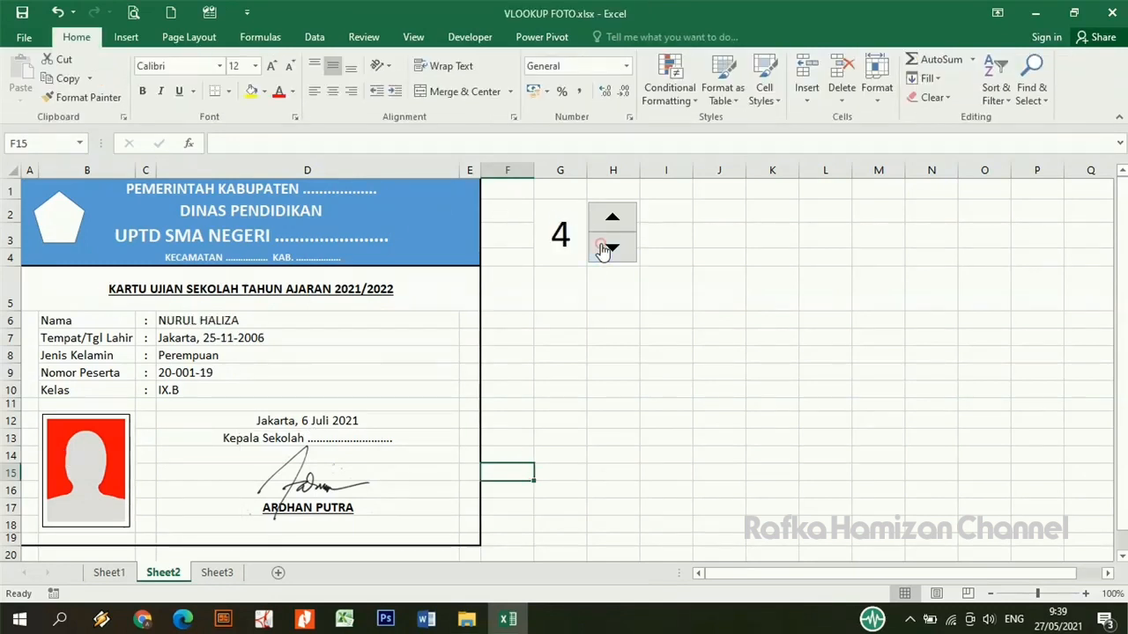
{"action": "left_click", "coordinate": [604, 248]}
{"action": "left_click", "coordinate": [604, 248]}
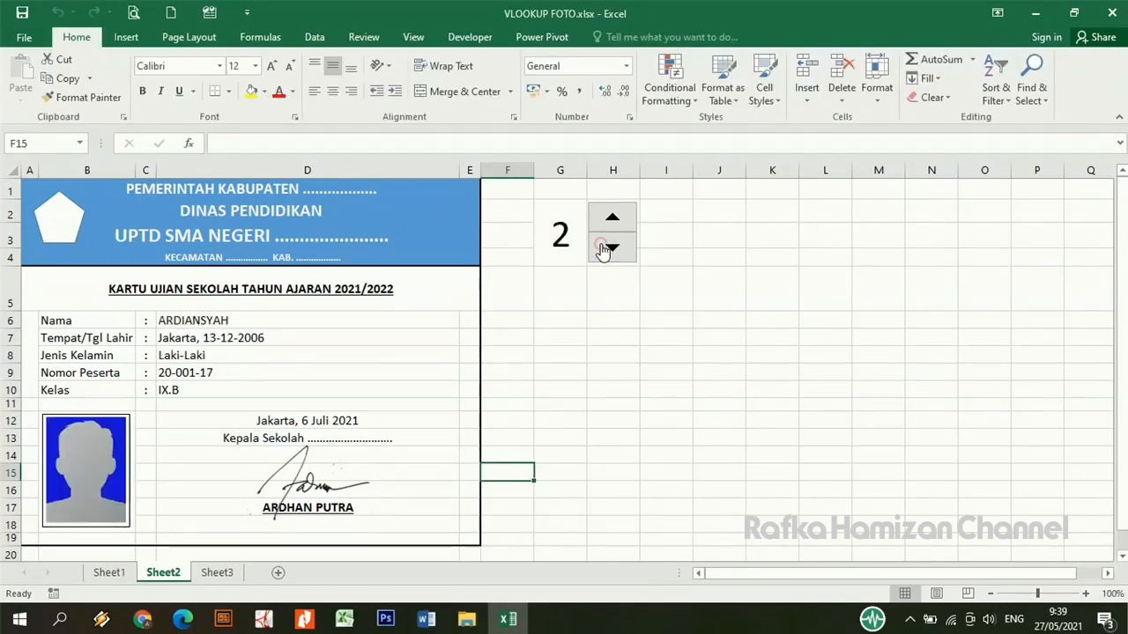
{"action": "left_click", "coordinate": [605, 249]}
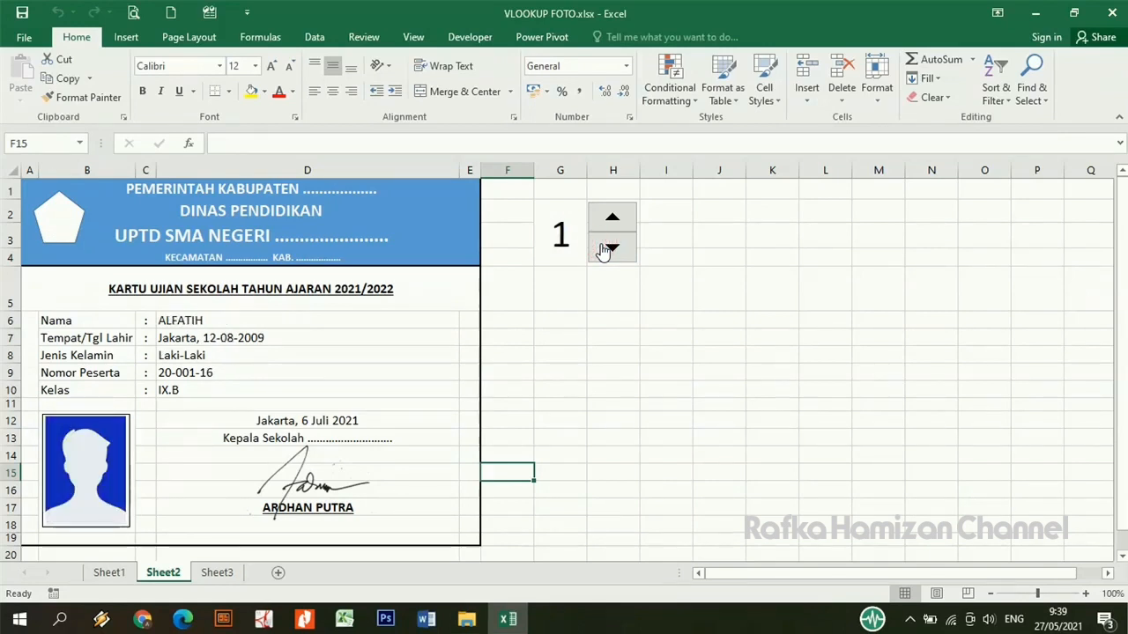